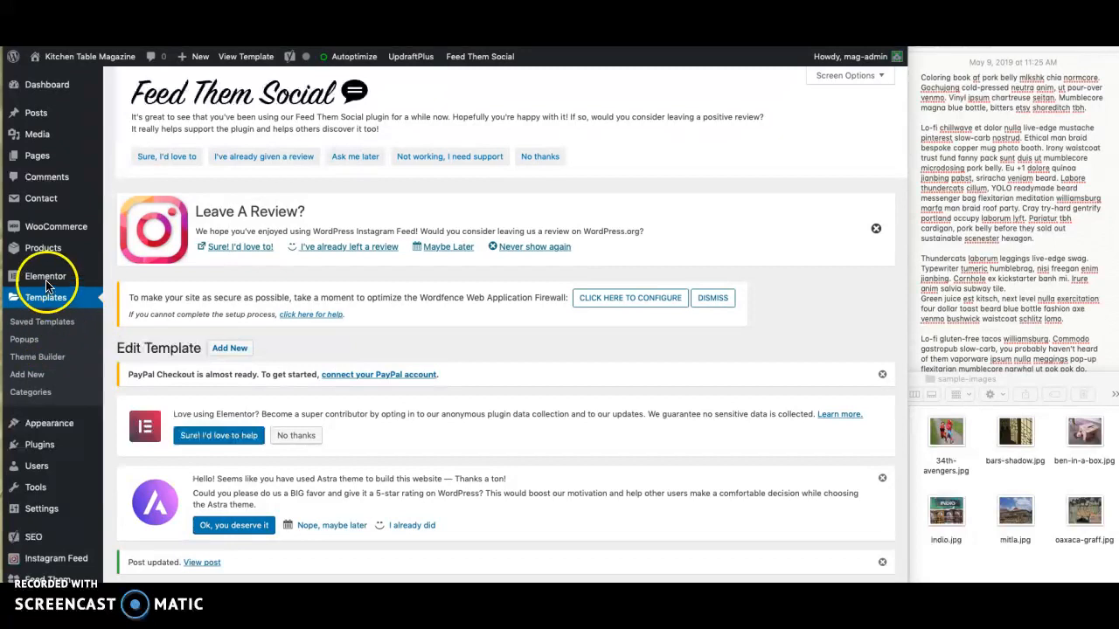
- Open the saved Elementor templates and review the available section templates, such as 2 columns (image / text) and Full-width image
{"action": "scroll", "coordinate": [109, 308], "scroll_direction": "down", "scroll_amount": 2}
{"action": "scroll", "coordinate": [109, 304], "scroll_direction": "down", "scroll_amount": 3}
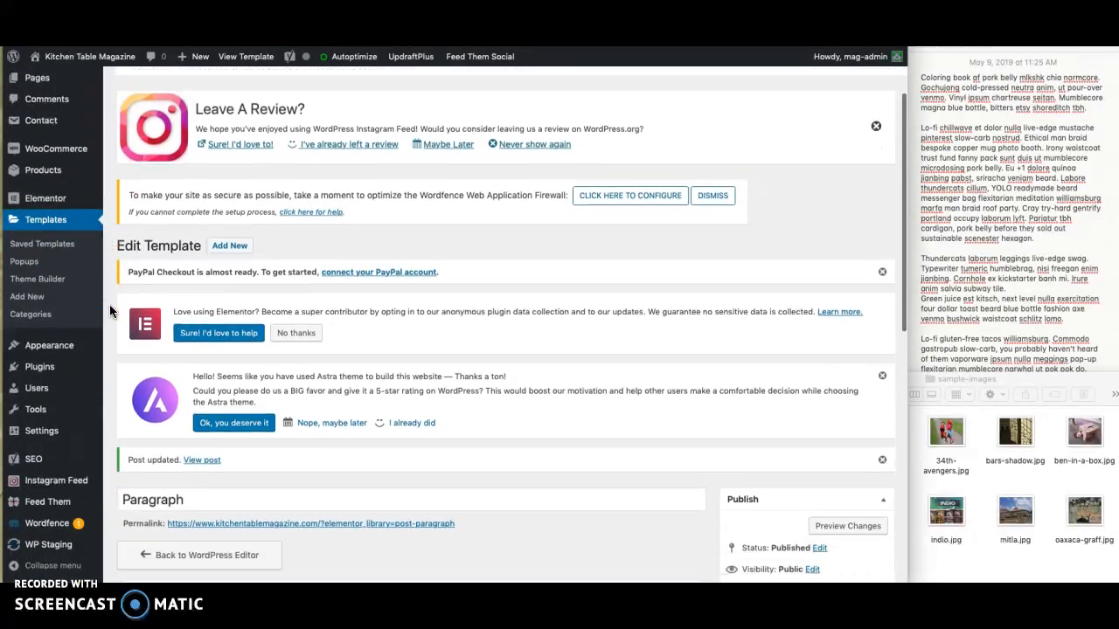
{"action": "scroll", "coordinate": [109, 304], "scroll_direction": "up", "scroll_amount": 4}
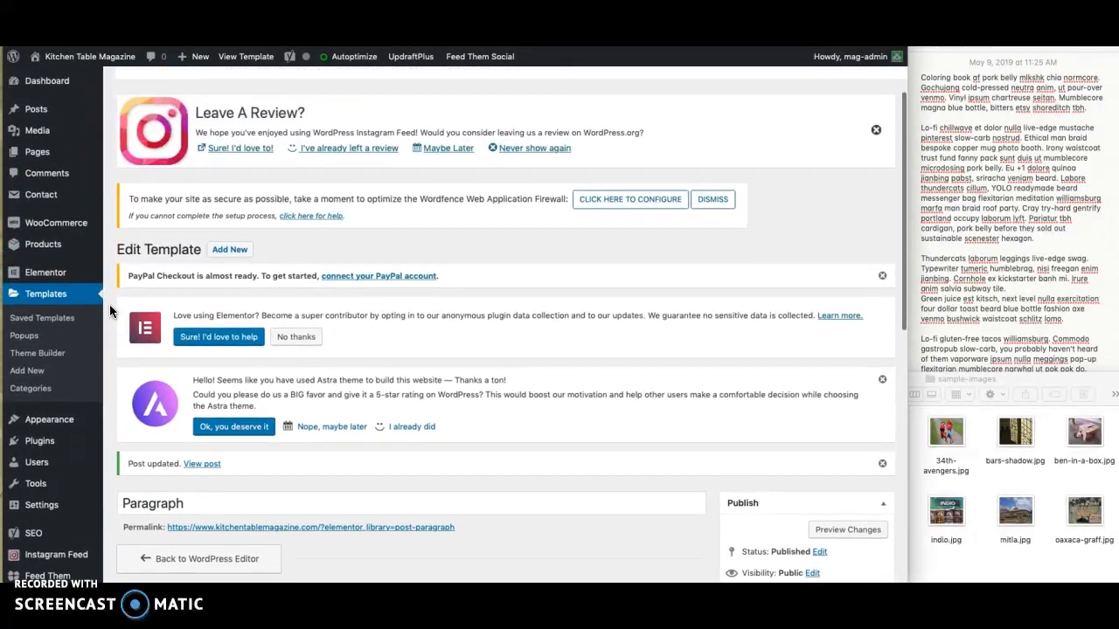
{"action": "left_click", "coordinate": [54, 320]}
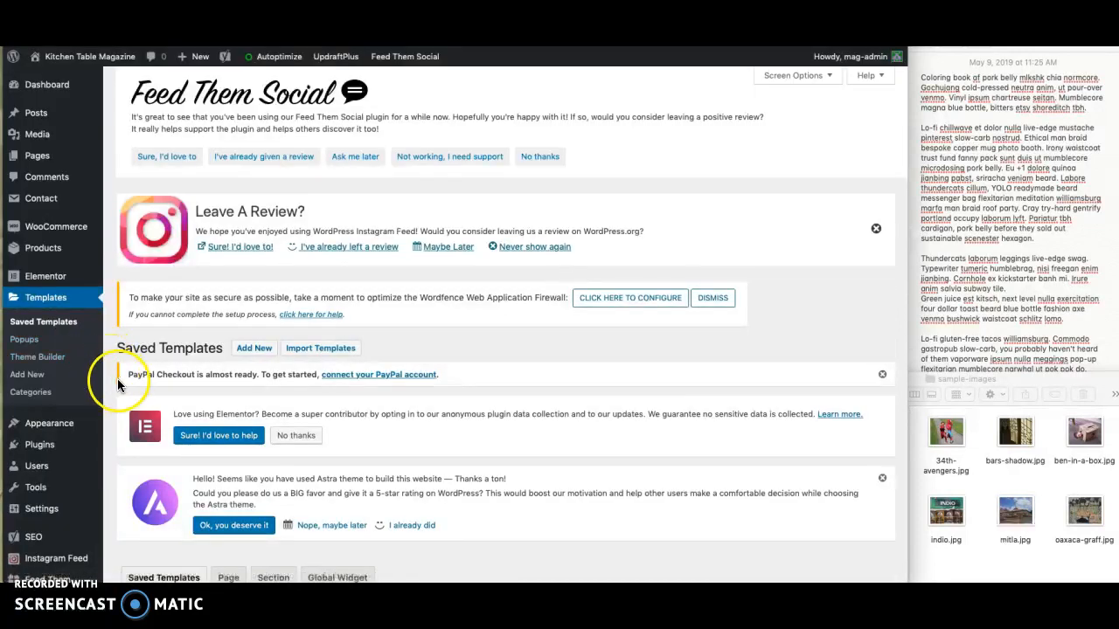
{"action": "scroll", "coordinate": [112, 385], "scroll_direction": "down", "scroll_amount": 5}
{"action": "scroll", "coordinate": [112, 393], "scroll_direction": "down", "scroll_amount": 5}
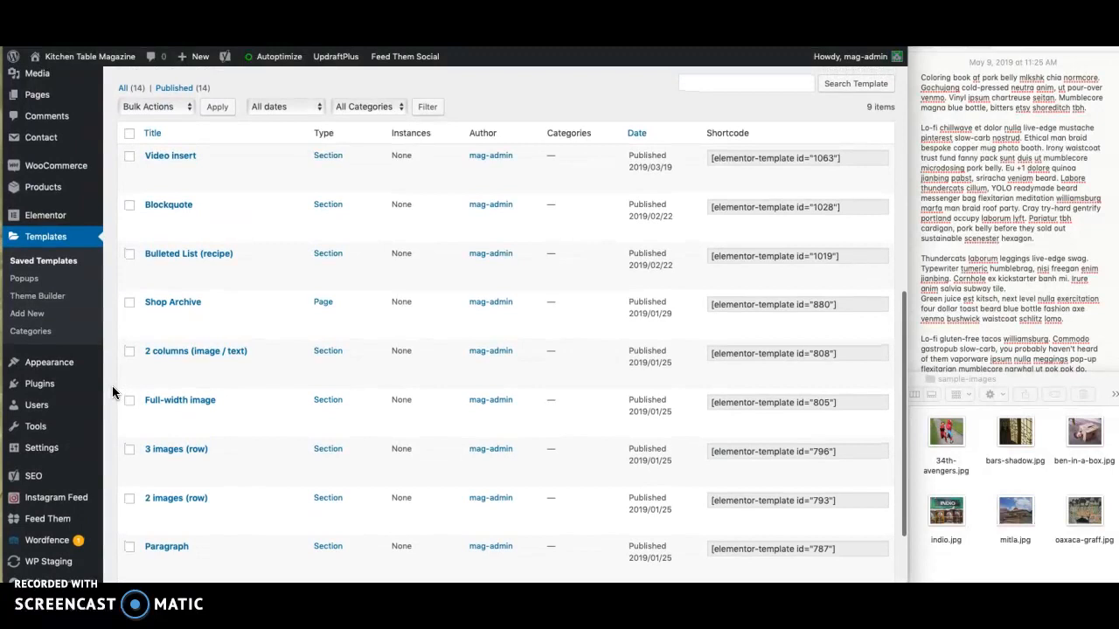
{"action": "mouse_move", "coordinate": [158, 168]}
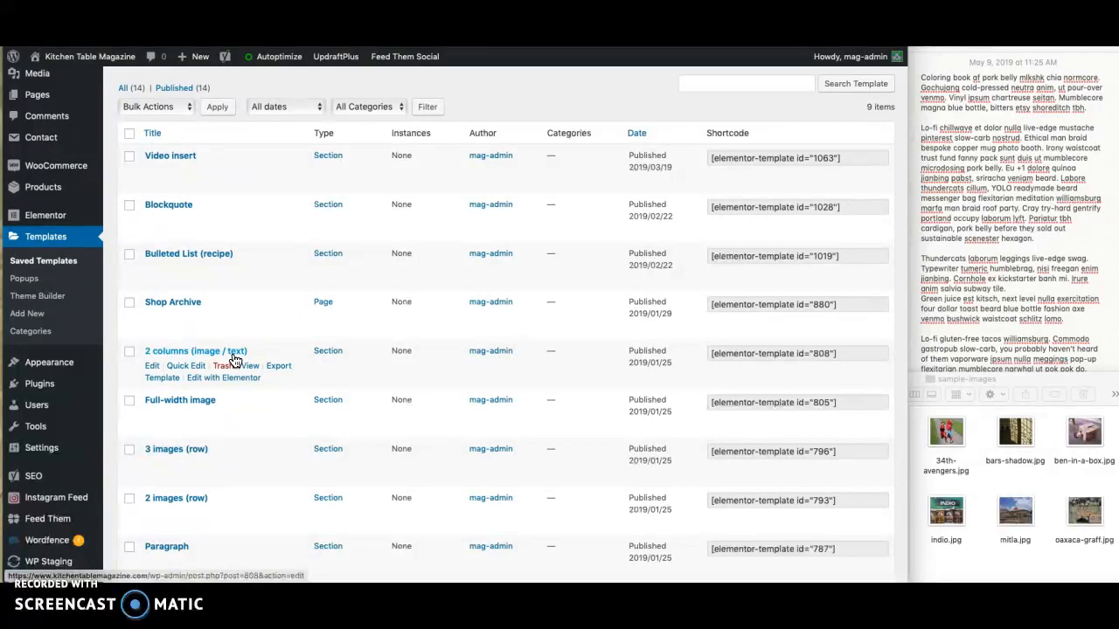
{"action": "left_click", "coordinate": [197, 404]}
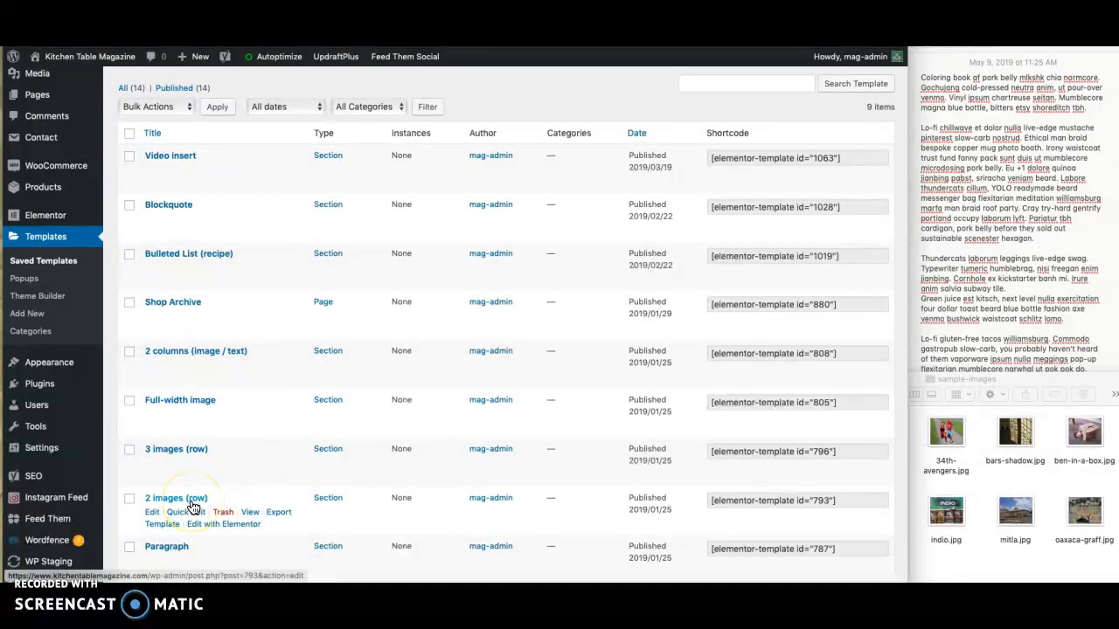
{"action": "left_click", "coordinate": [84, 330]}
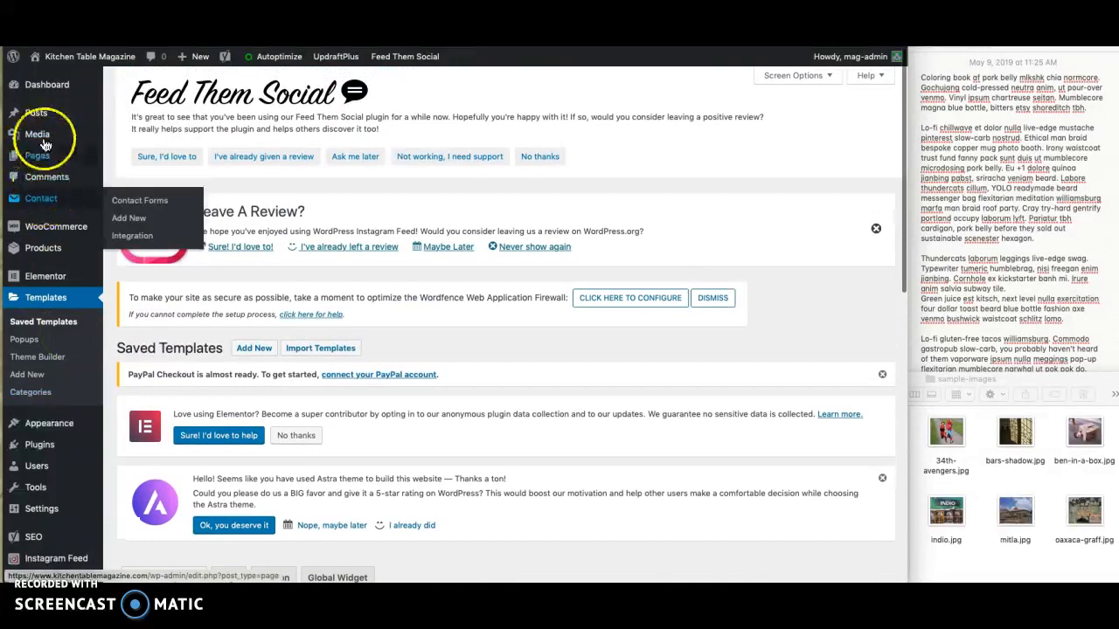
- Open the post categories and review the existing category list
{"action": "mouse_move", "coordinate": [40, 111]}
{"action": "left_click", "coordinate": [125, 154]}
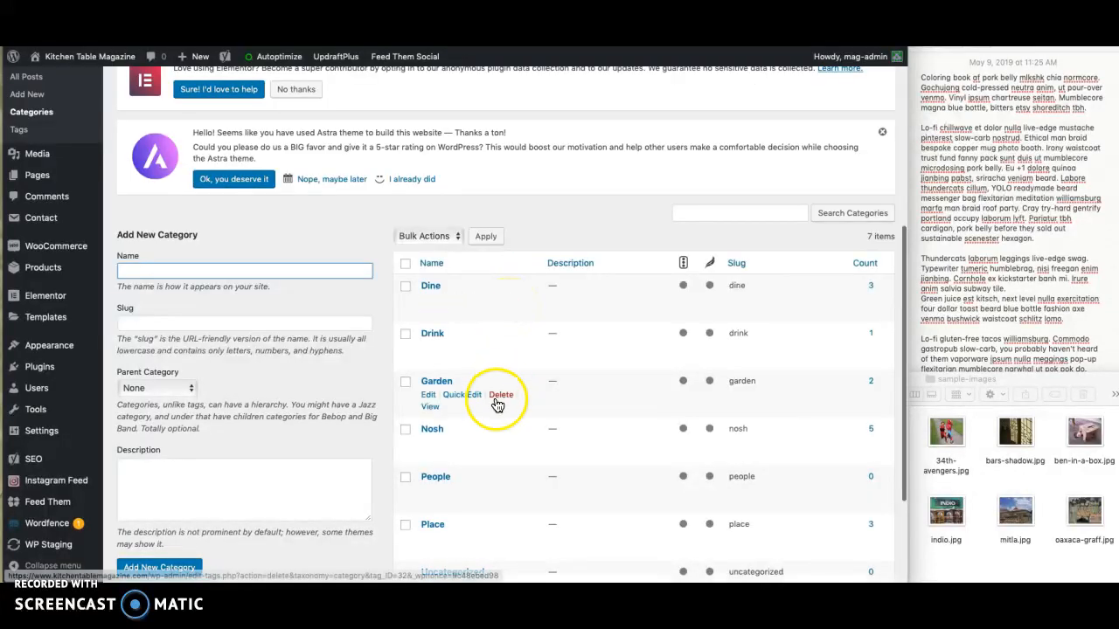
{"action": "scroll", "coordinate": [493, 401], "scroll_direction": "down", "scroll_amount": 3}
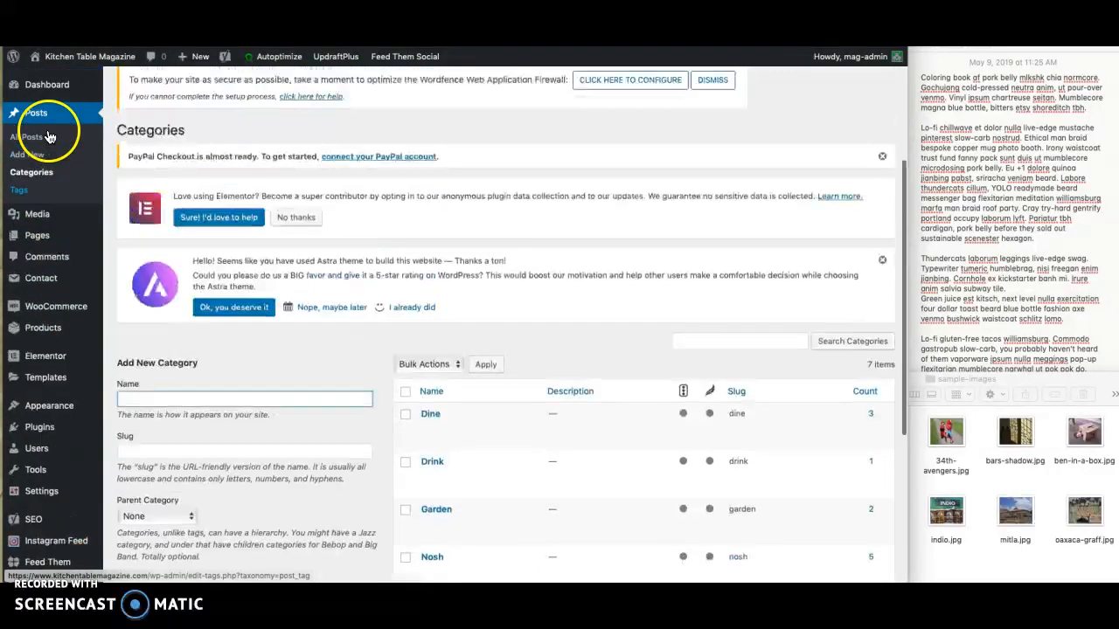
- Go to the list of all posts and start a new post
{"action": "scroll", "coordinate": [44, 136], "scroll_direction": "up", "scroll_amount": 5}
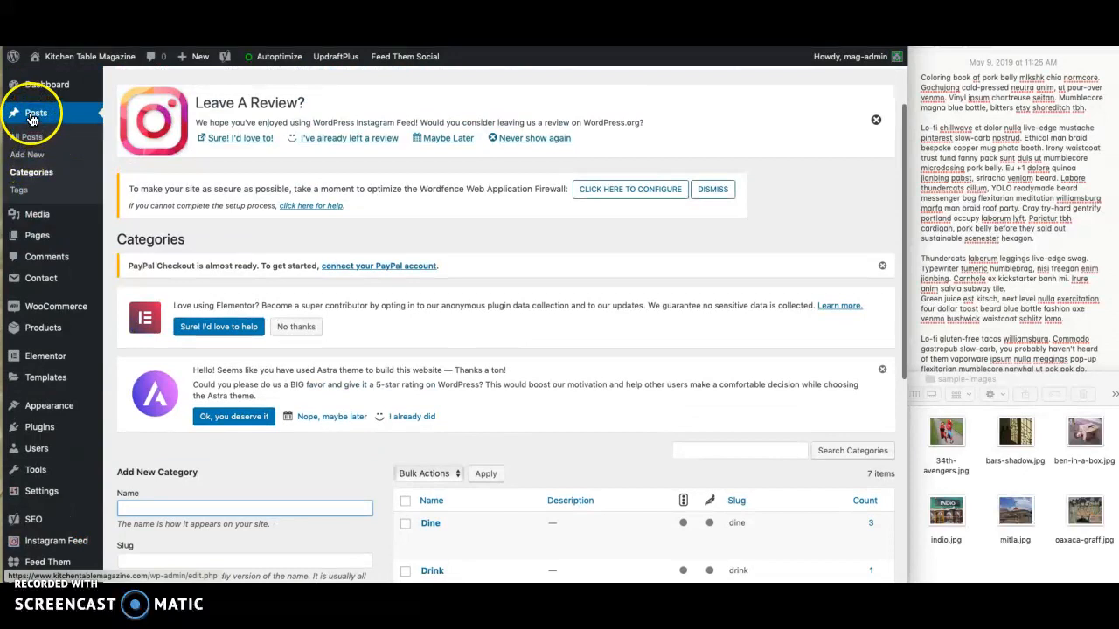
{"action": "left_click", "coordinate": [32, 118]}
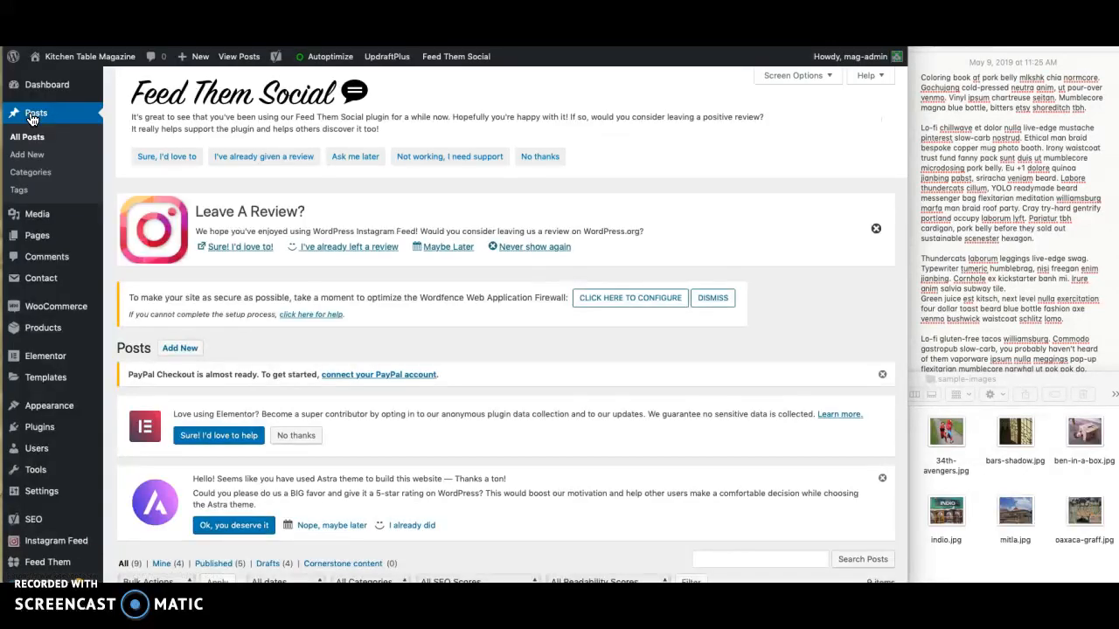
{"action": "left_click", "coordinate": [180, 350]}
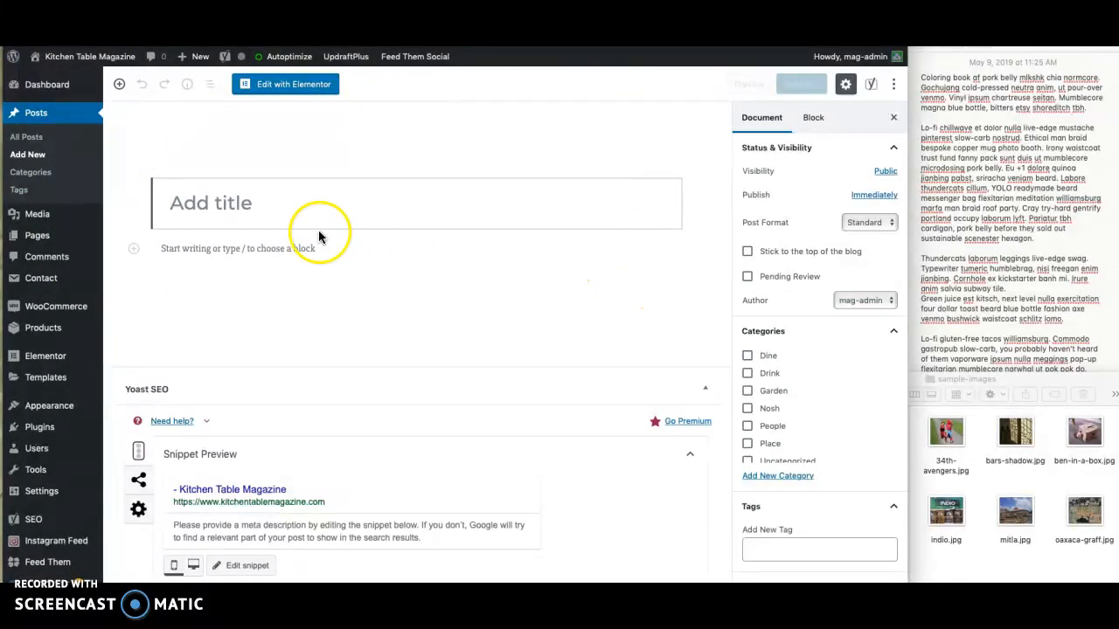
- Browse the block inserter's Common Blocks, Widgets and WooCommerce groups, then close it without adding a block
{"action": "left_click", "coordinate": [120, 87]}
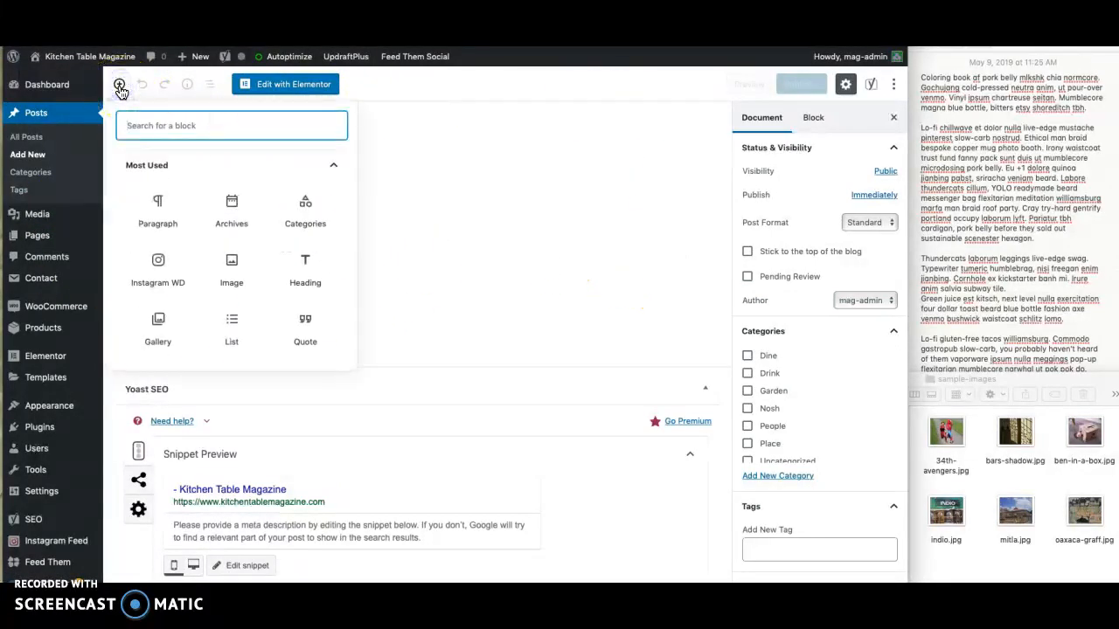
{"action": "scroll", "coordinate": [242, 265], "scroll_direction": "down", "scroll_amount": 5}
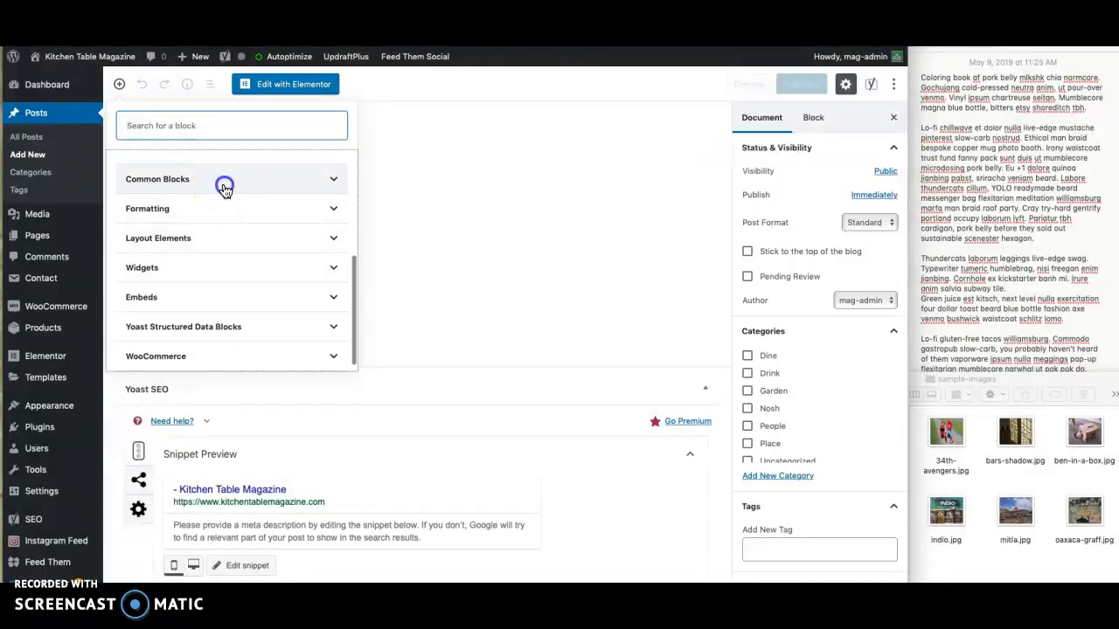
{"action": "left_click", "coordinate": [223, 188]}
{"action": "scroll", "coordinate": [252, 290], "scroll_direction": "down", "scroll_amount": 3}
{"action": "scroll", "coordinate": [255, 294], "scroll_direction": "down", "scroll_amount": 4}
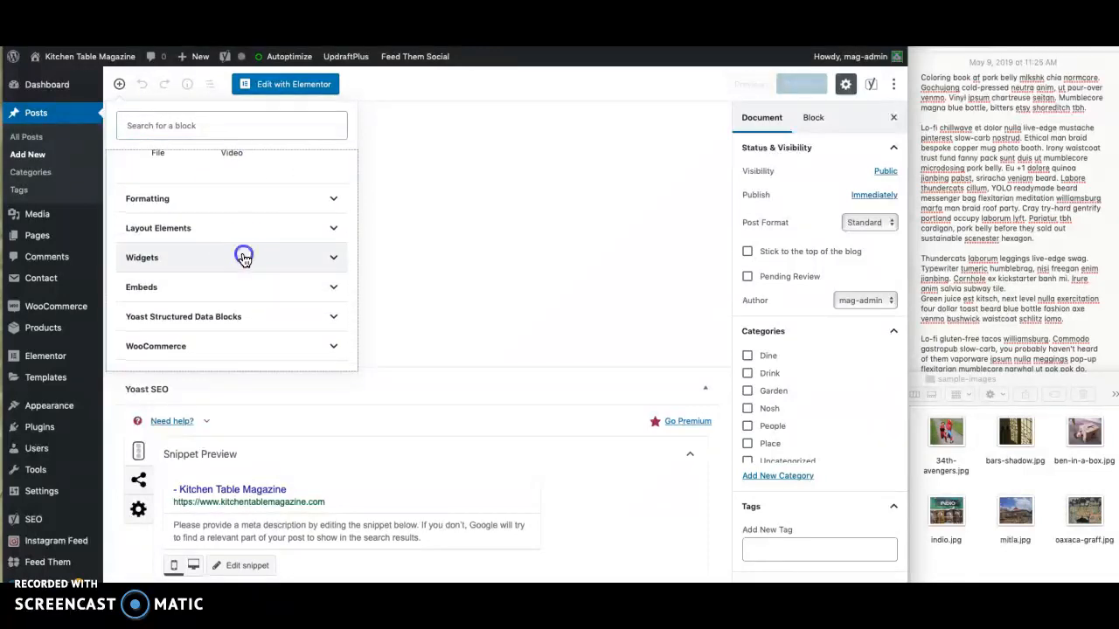
{"action": "left_click", "coordinate": [242, 256]}
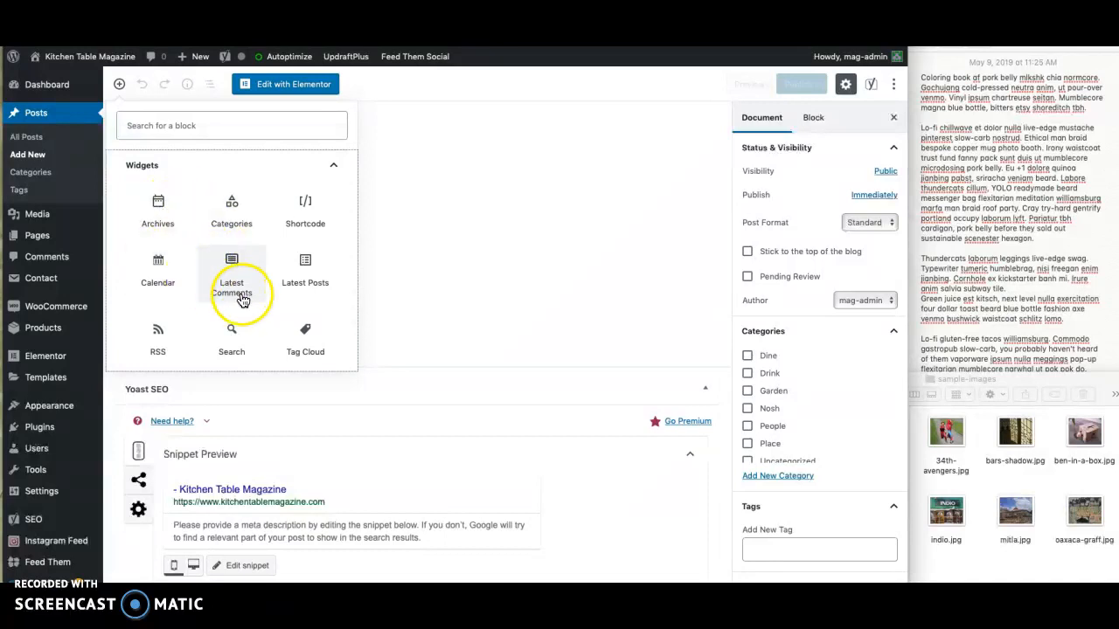
{"action": "scroll", "coordinate": [238, 297], "scroll_direction": "down", "scroll_amount": 1}
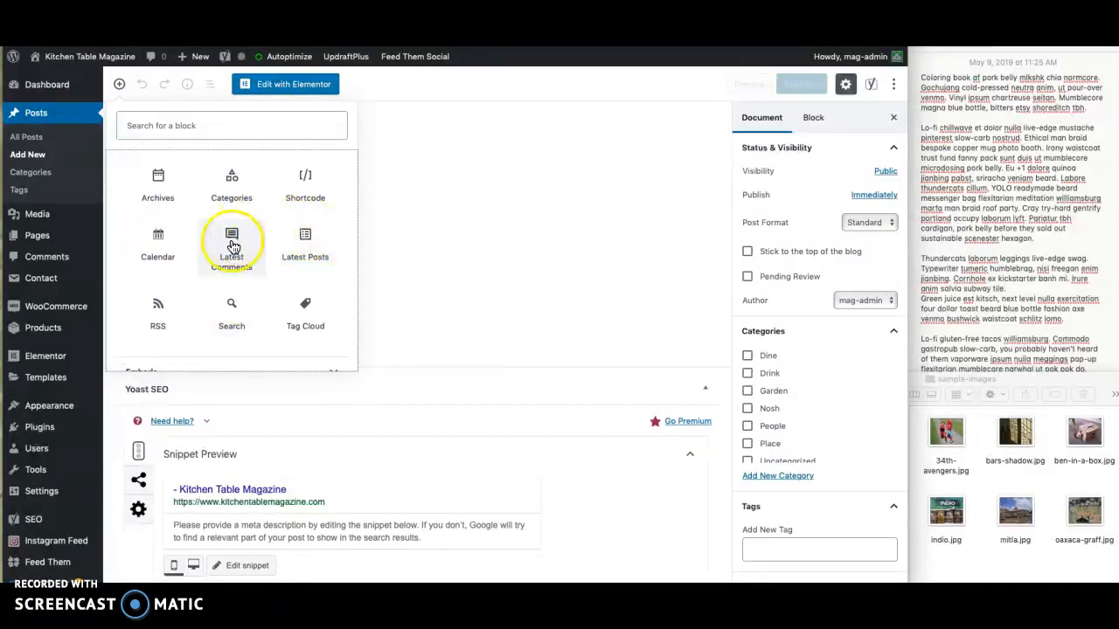
{"action": "scroll", "coordinate": [253, 263], "scroll_direction": "down", "scroll_amount": 3}
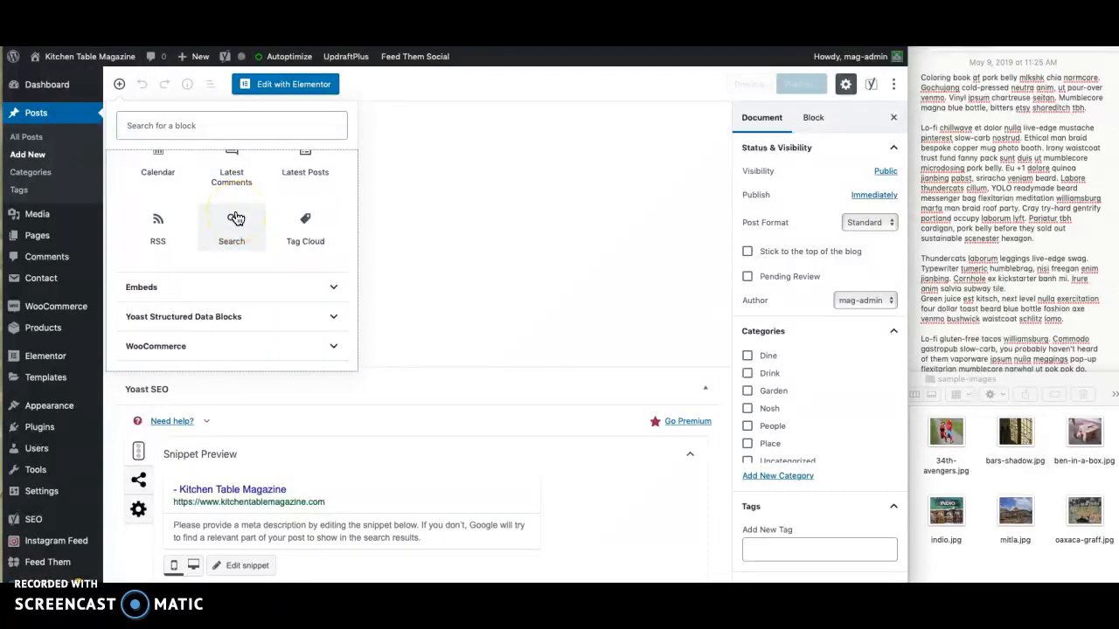
{"action": "left_click", "coordinate": [251, 341]}
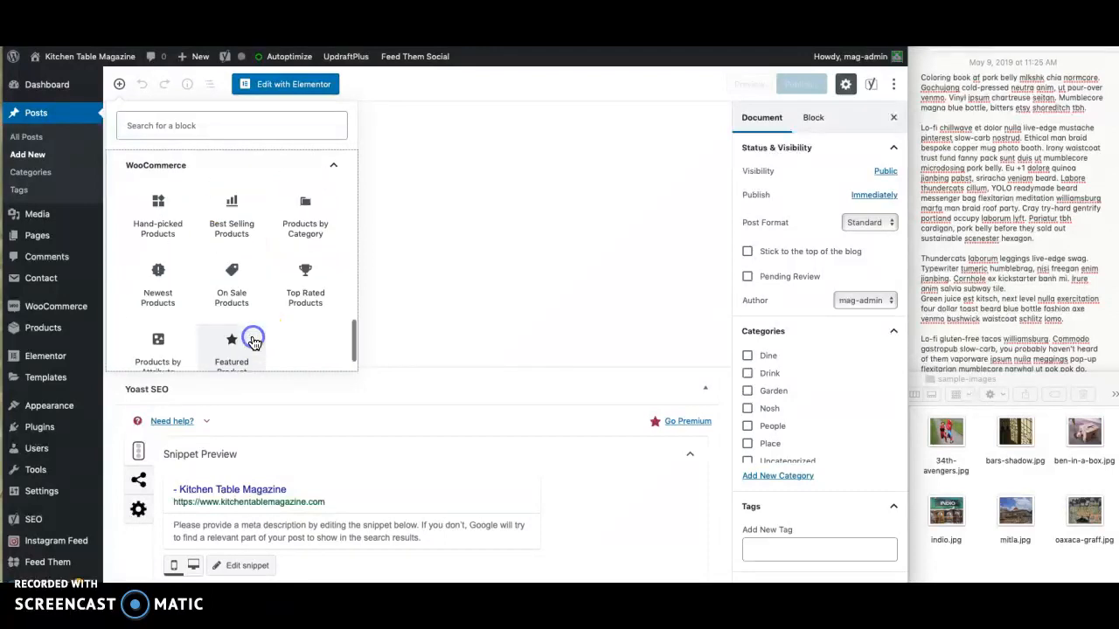
{"action": "scroll", "coordinate": [236, 339], "scroll_direction": "up", "scroll_amount": 2}
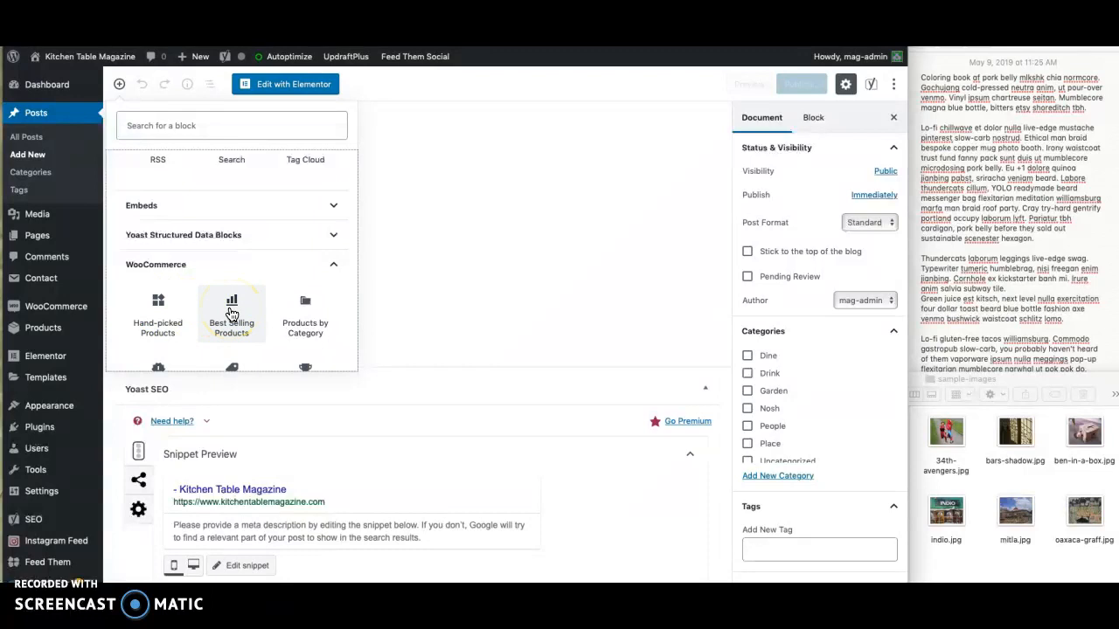
{"action": "scroll", "coordinate": [232, 314], "scroll_direction": "up", "scroll_amount": 10}
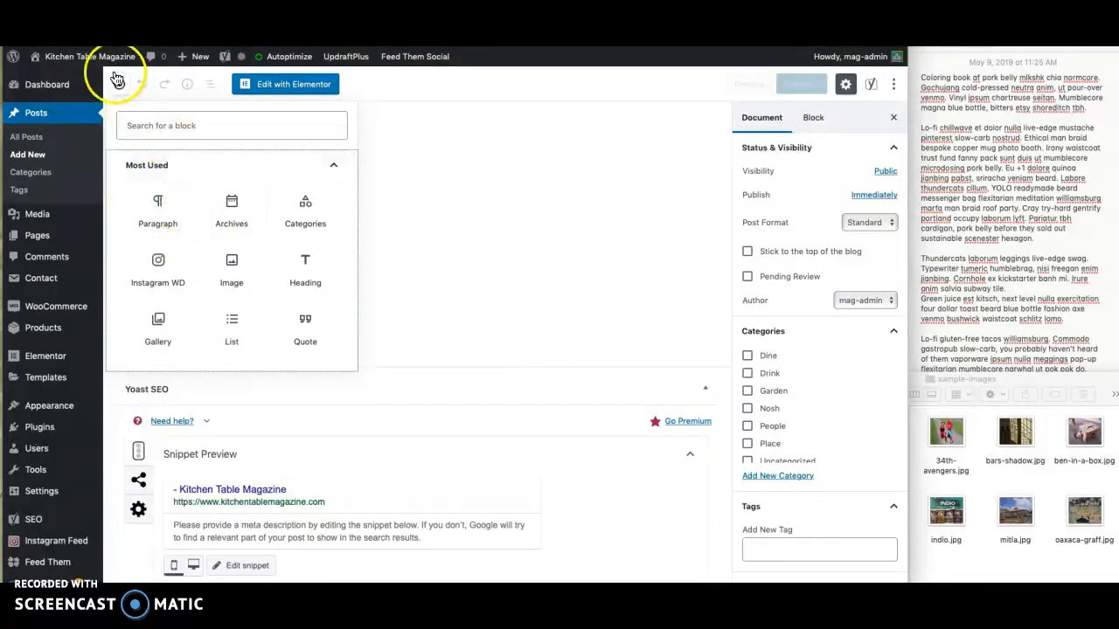
{"action": "left_click", "coordinate": [402, 98]}
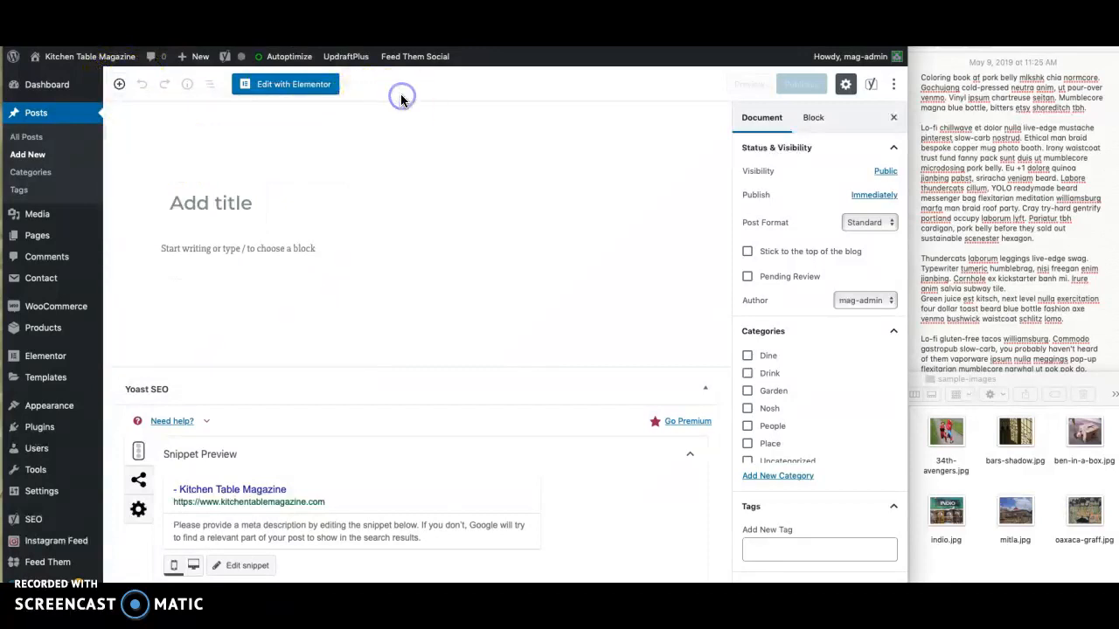
- Title the post "A New Post" and set its publish date to May 10, 2019 at 9:29 am
{"action": "left_click", "coordinate": [231, 207]}
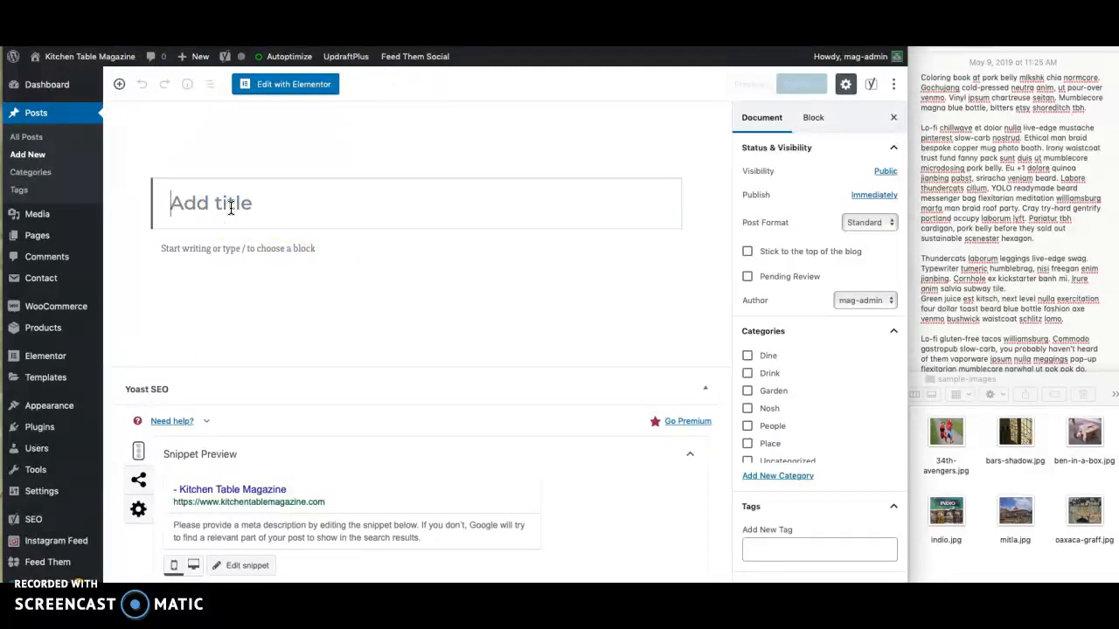
{"action": "type", "text": "A New Post"}
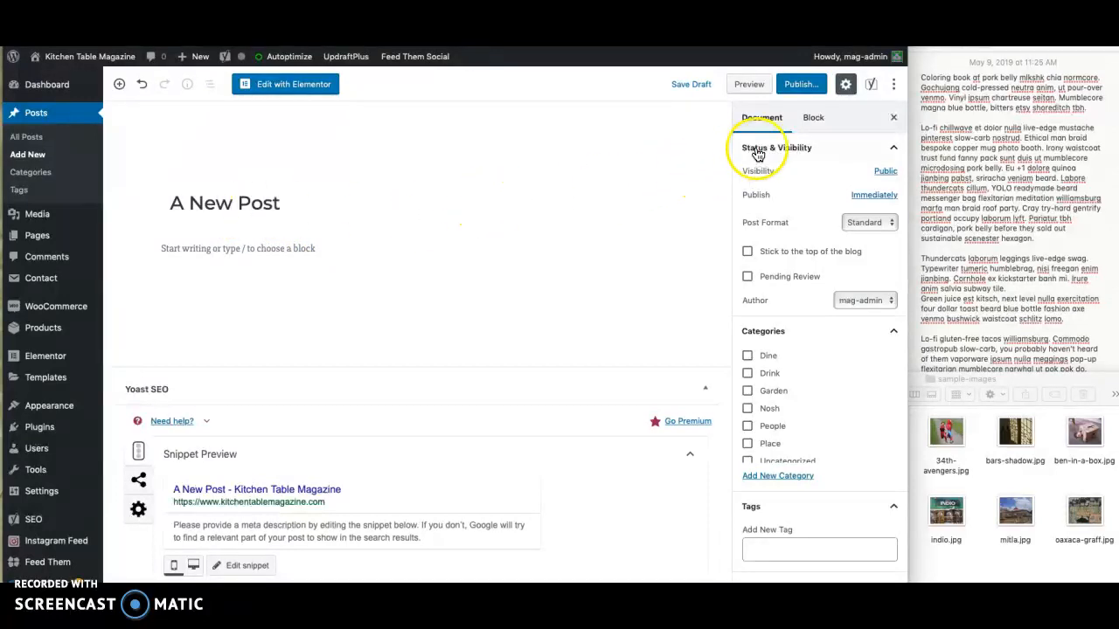
{"action": "left_click", "coordinate": [861, 197]}
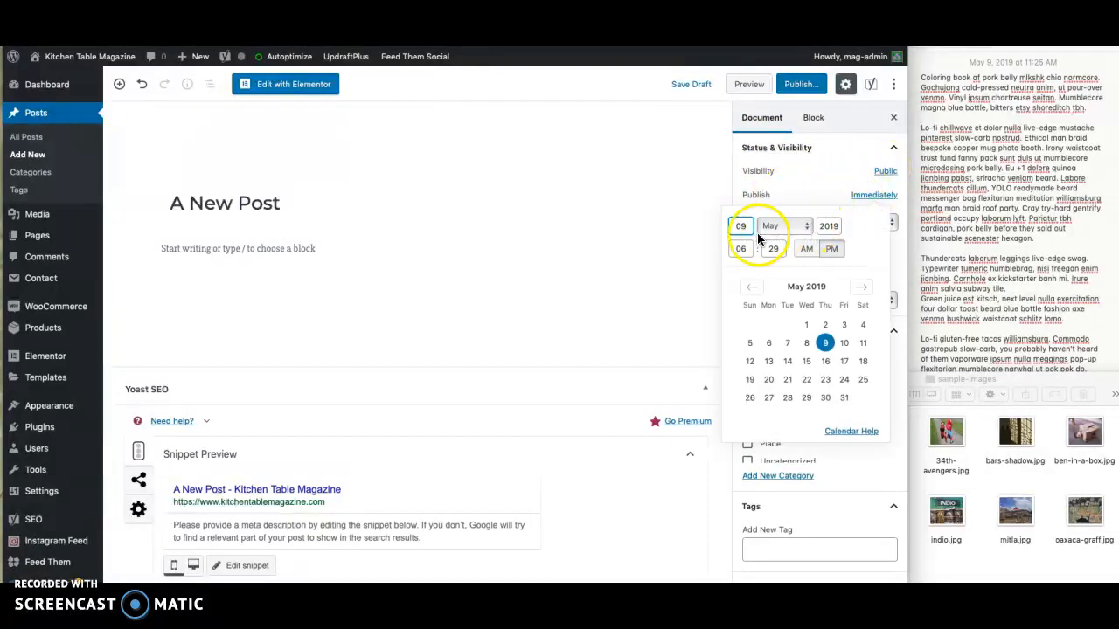
{"action": "left_click", "coordinate": [843, 343]}
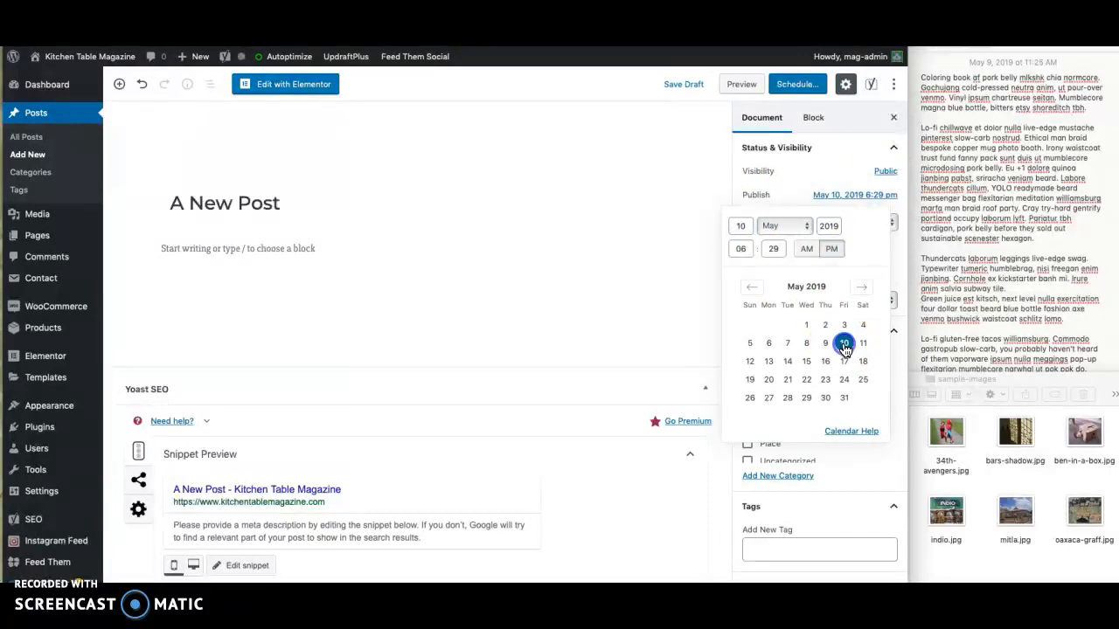
{"action": "left_click", "coordinate": [723, 248]}
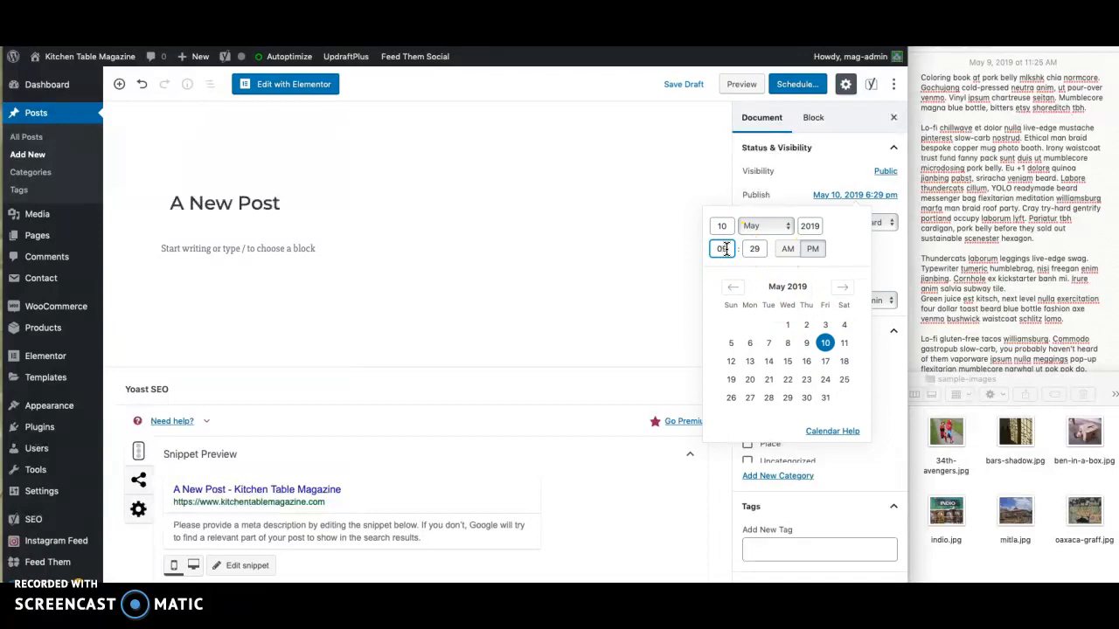
{"action": "left_click", "coordinate": [785, 255]}
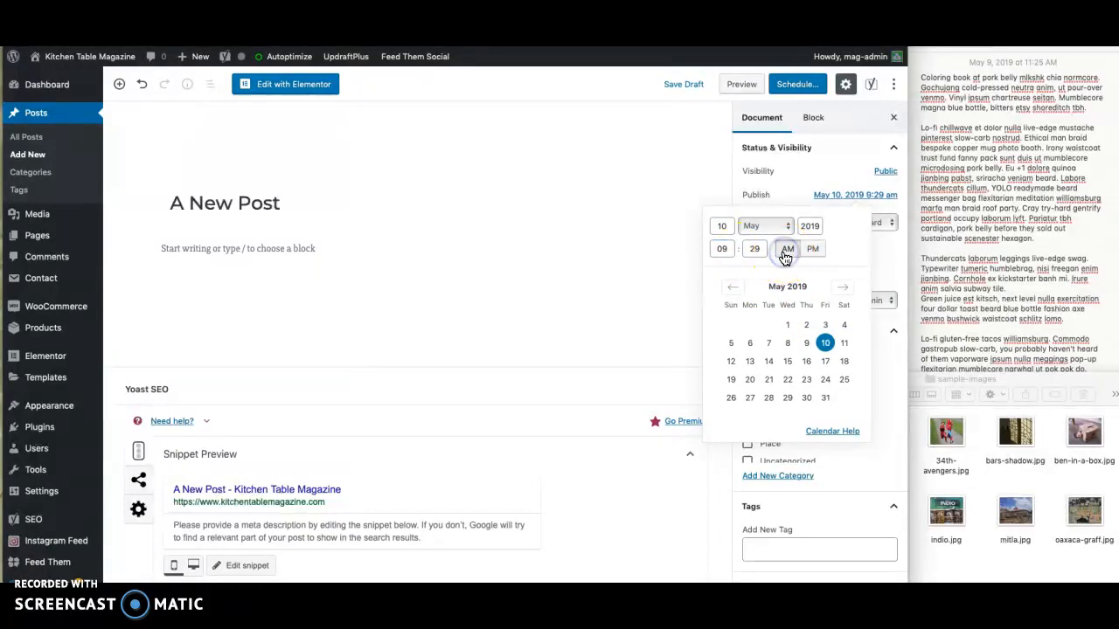
{"action": "left_click", "coordinate": [881, 384]}
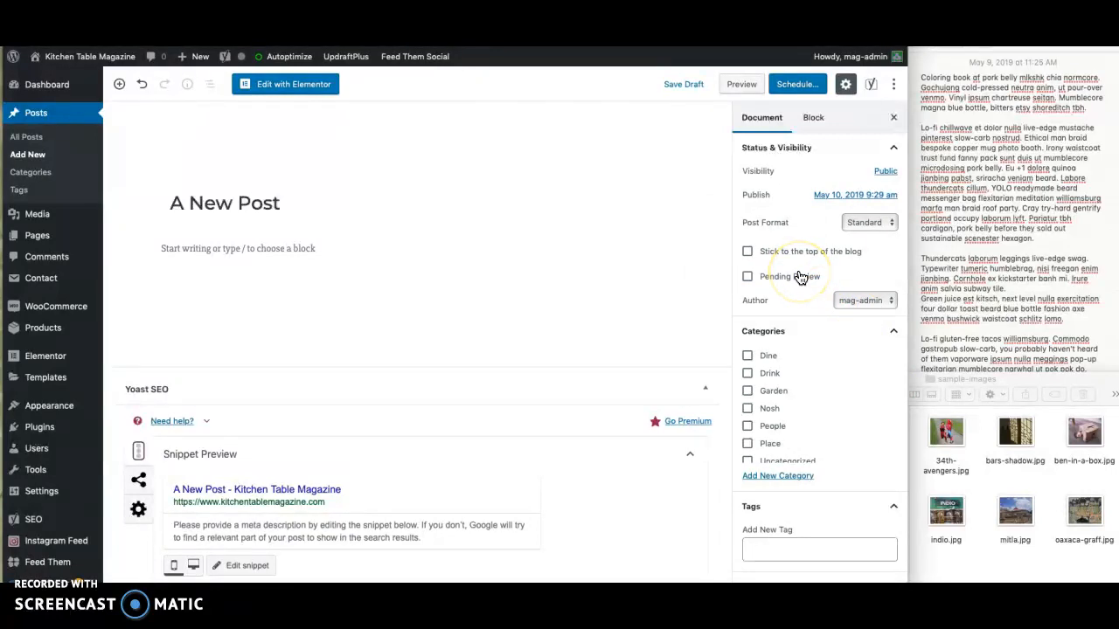
{"action": "left_click", "coordinate": [845, 300]}
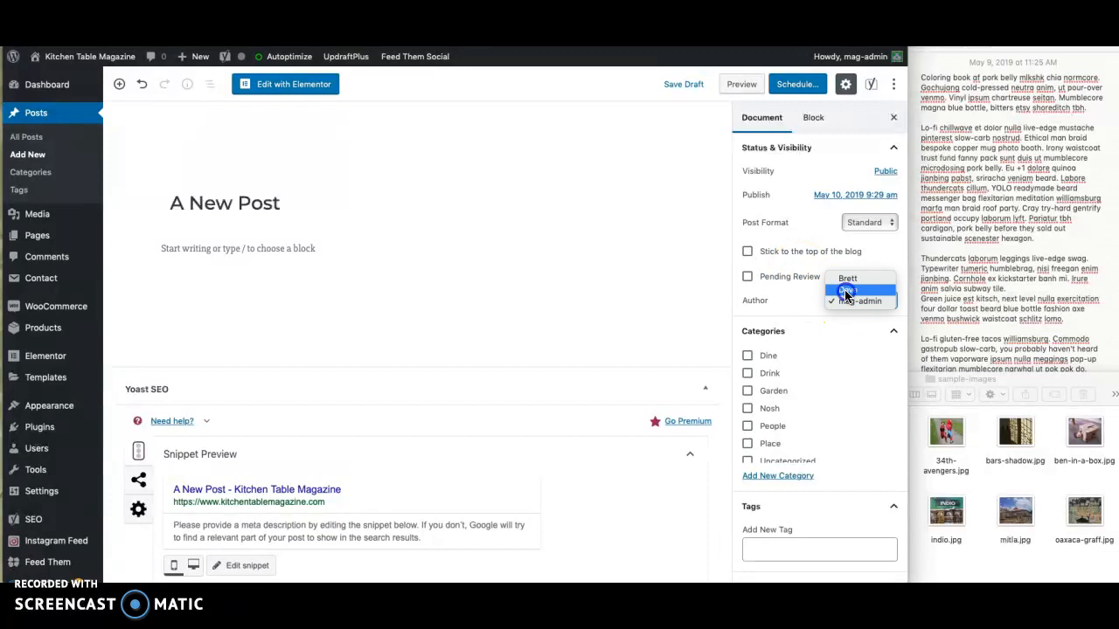
{"action": "left_click", "coordinate": [847, 291]}
{"action": "left_click", "coordinate": [852, 301]}
{"action": "left_click", "coordinate": [850, 312]}
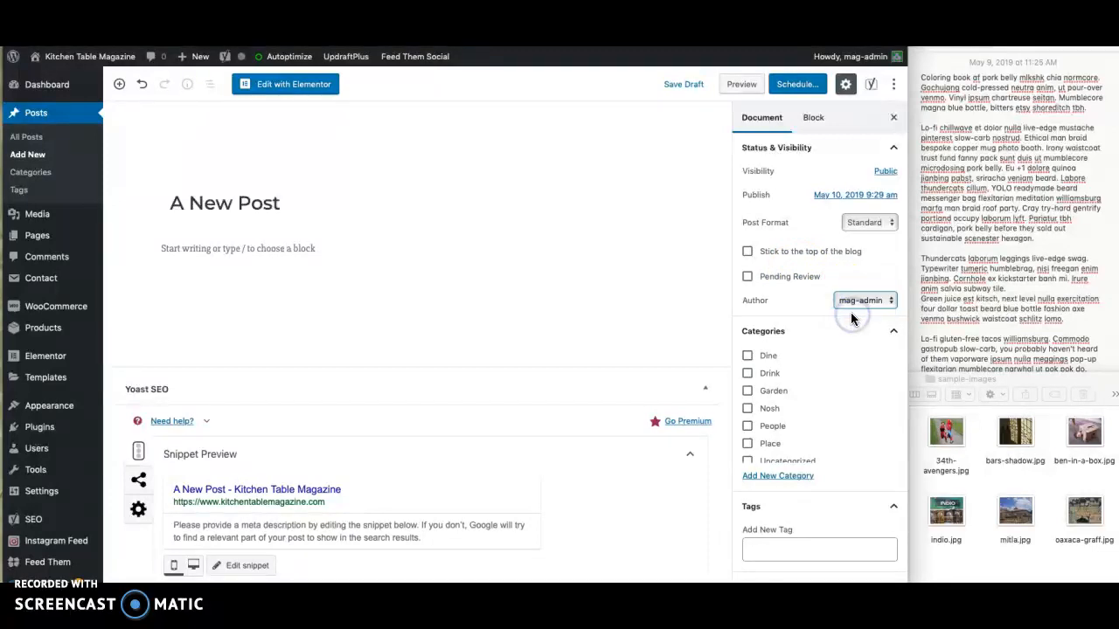
- Assign the new post to the Place category
{"action": "scroll", "coordinate": [848, 347], "scroll_direction": "down", "scroll_amount": 1}
{"action": "scroll", "coordinate": [819, 385], "scroll_direction": "up", "scroll_amount": 1}
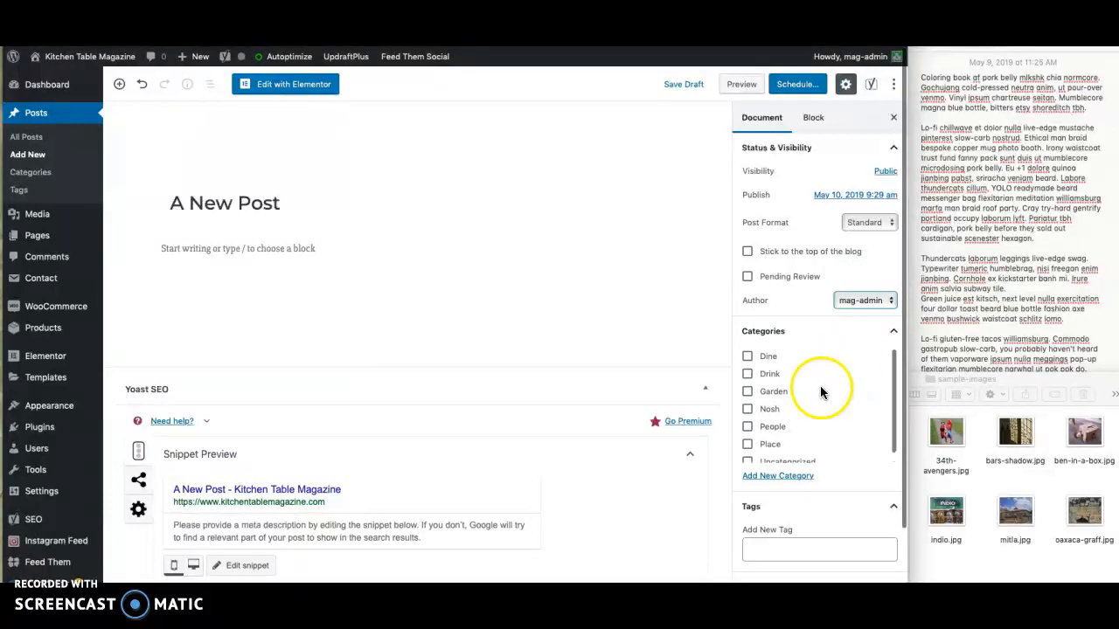
{"action": "scroll", "coordinate": [771, 424], "scroll_direction": "down", "scroll_amount": 1}
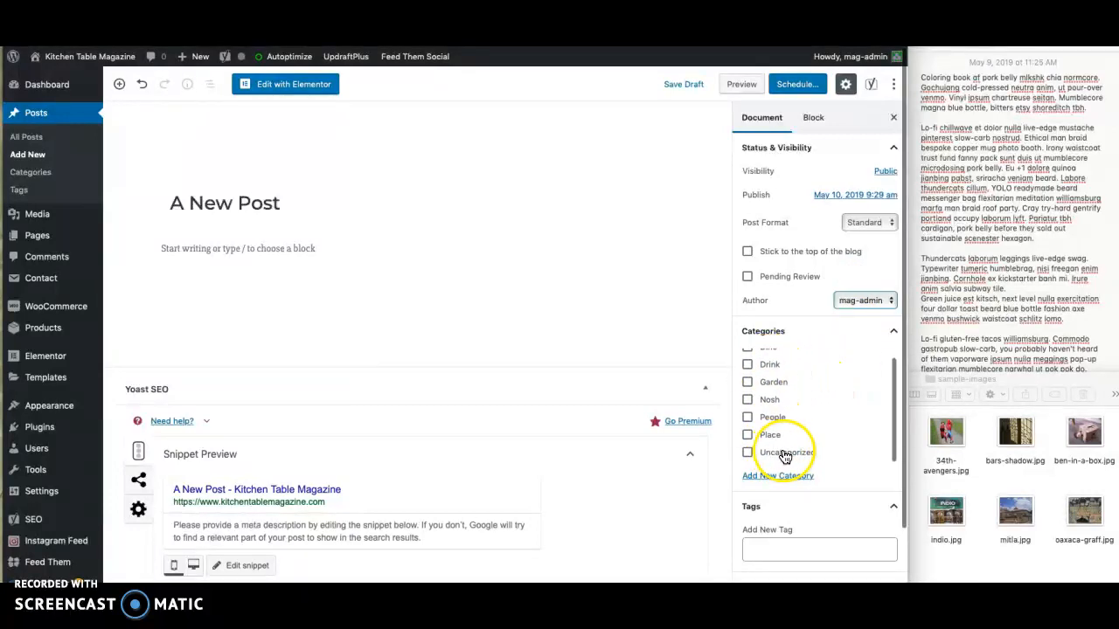
{"action": "scroll", "coordinate": [792, 434], "scroll_direction": "up", "scroll_amount": 1}
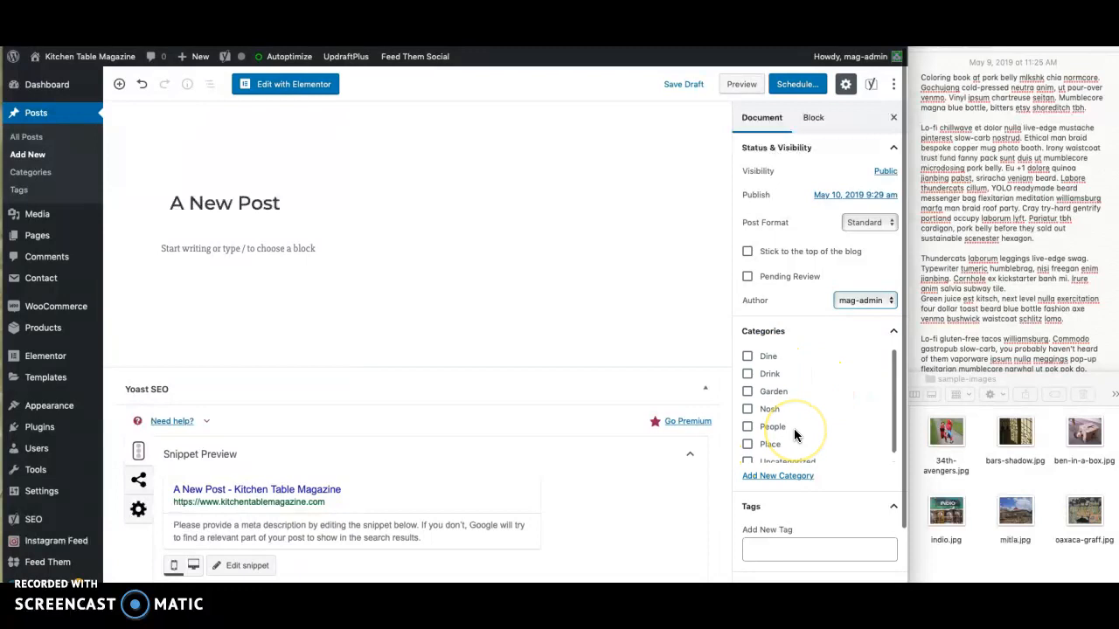
{"action": "left_click", "coordinate": [749, 445]}
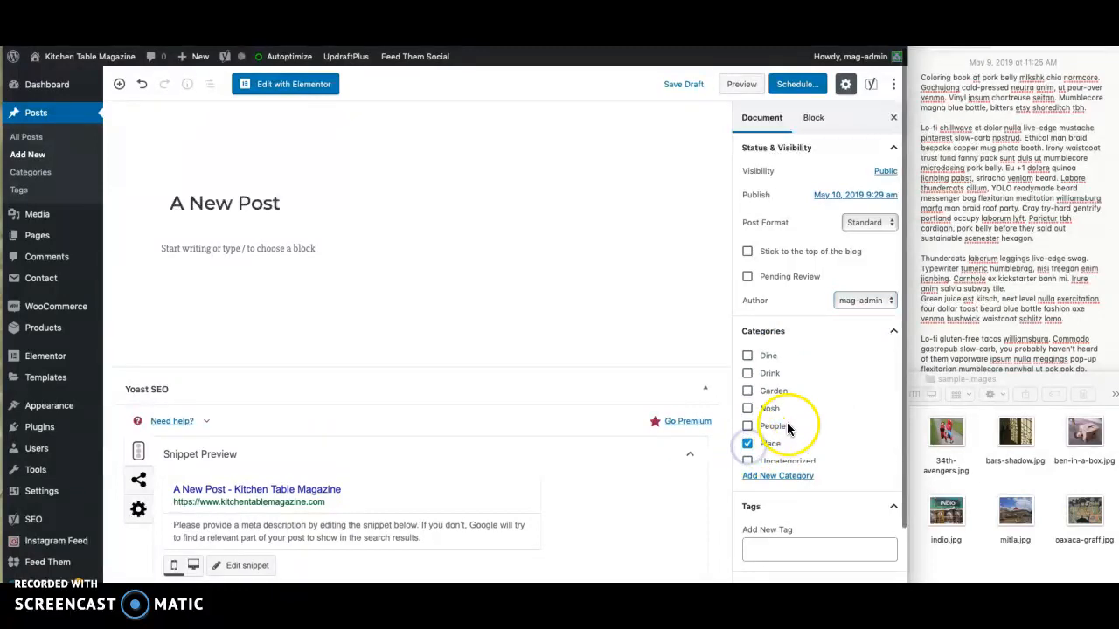
- Assign the post to the Garden category, check the primary category choices, and remove it from the Place category
{"action": "scroll", "coordinate": [787, 426], "scroll_direction": "down", "scroll_amount": 1}
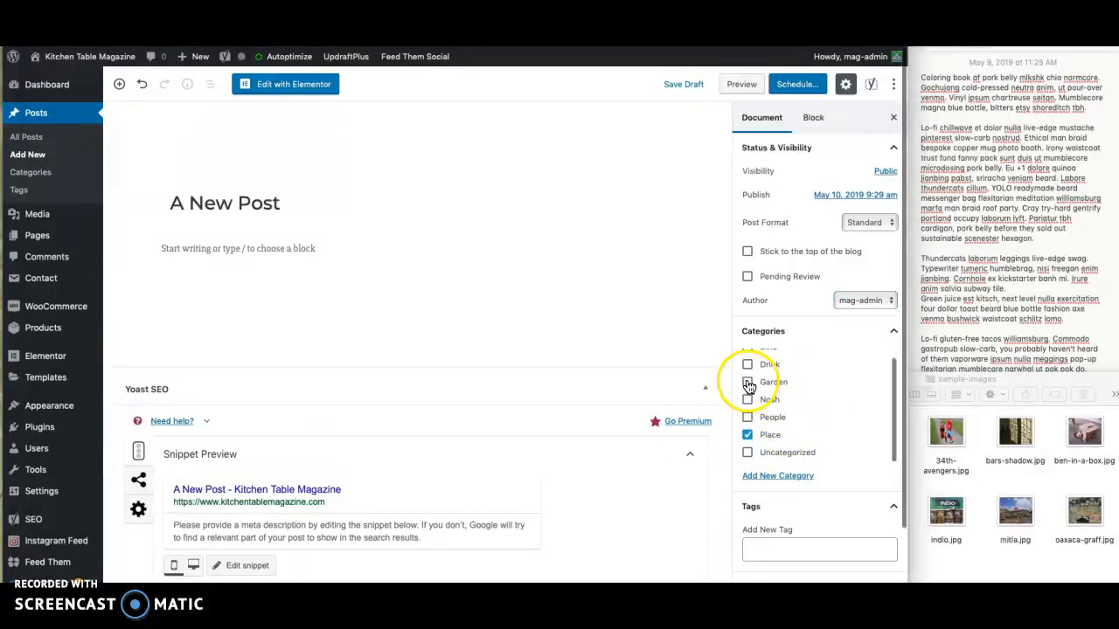
{"action": "scroll", "coordinate": [755, 385], "scroll_direction": "up", "scroll_amount": 1}
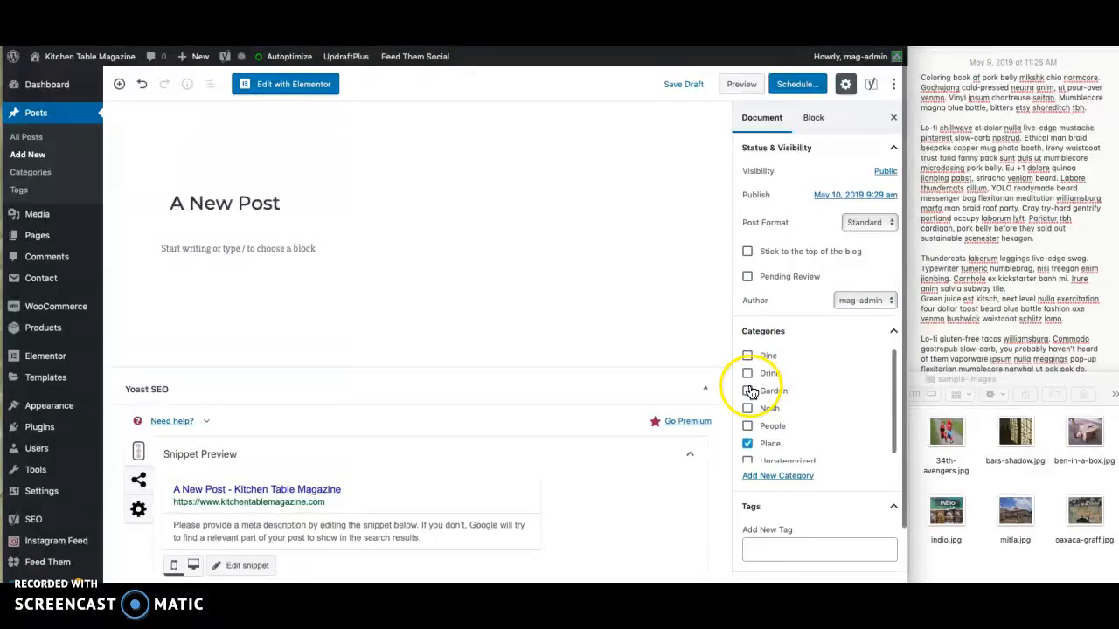
{"action": "left_click", "coordinate": [748, 392]}
{"action": "scroll", "coordinate": [793, 399], "scroll_direction": "down", "scroll_amount": 1}
{"action": "left_click", "coordinate": [786, 517]}
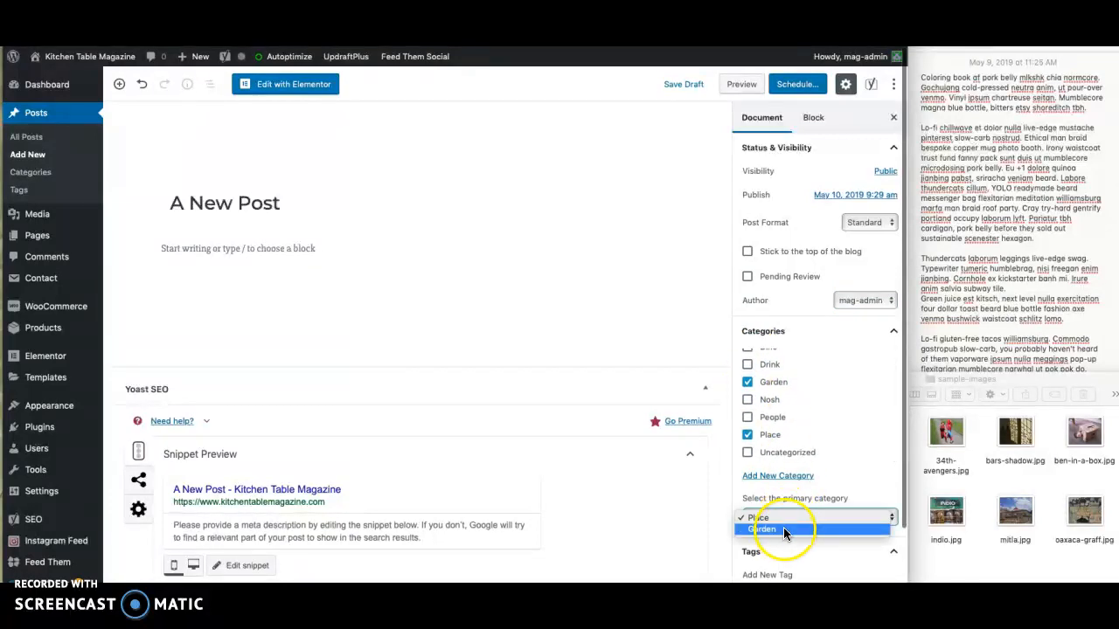
{"action": "left_click", "coordinate": [786, 516]}
{"action": "left_click", "coordinate": [747, 435]}
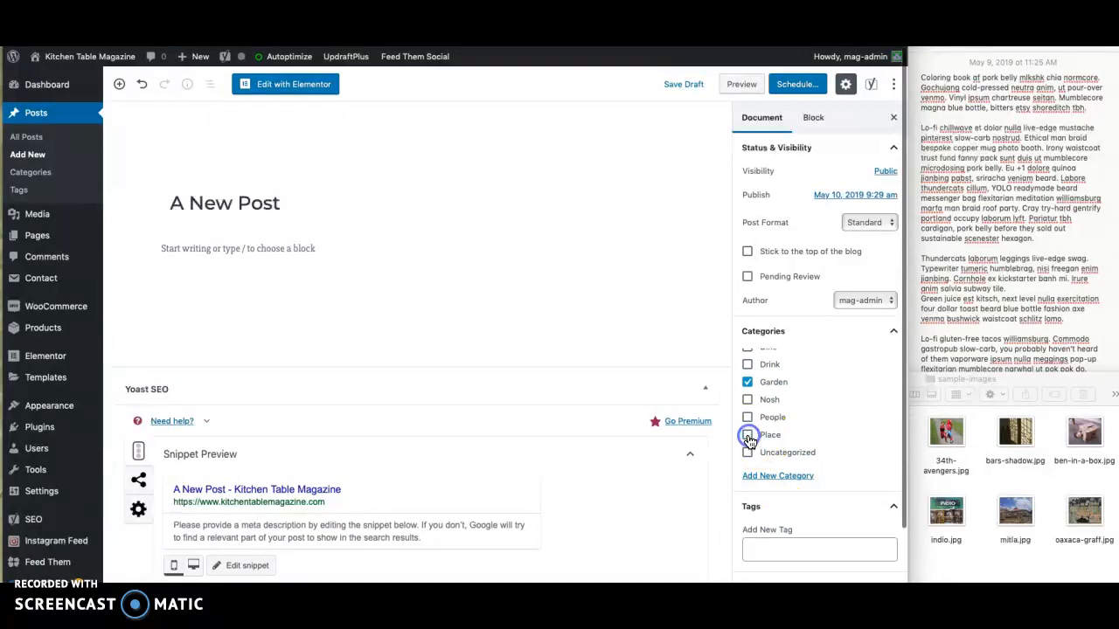
- Set the post's categories to People and Place without Garden, with People as the primary category
{"action": "left_click", "coordinate": [748, 420]}
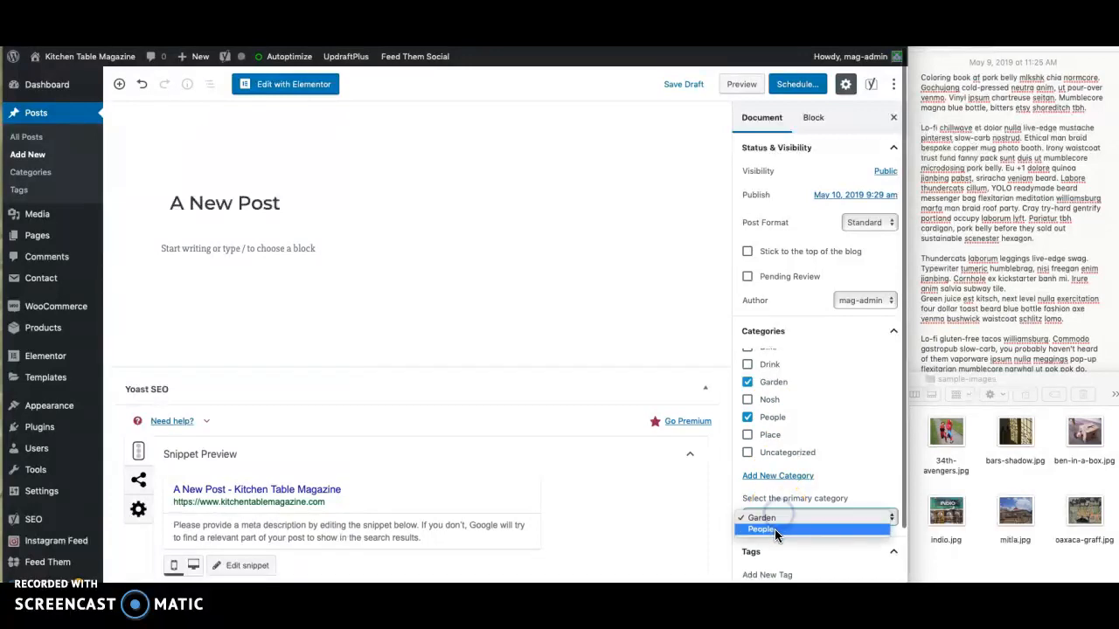
{"action": "left_click", "coordinate": [774, 529]}
{"action": "left_click", "coordinate": [749, 434]}
{"action": "left_click", "coordinate": [750, 383]}
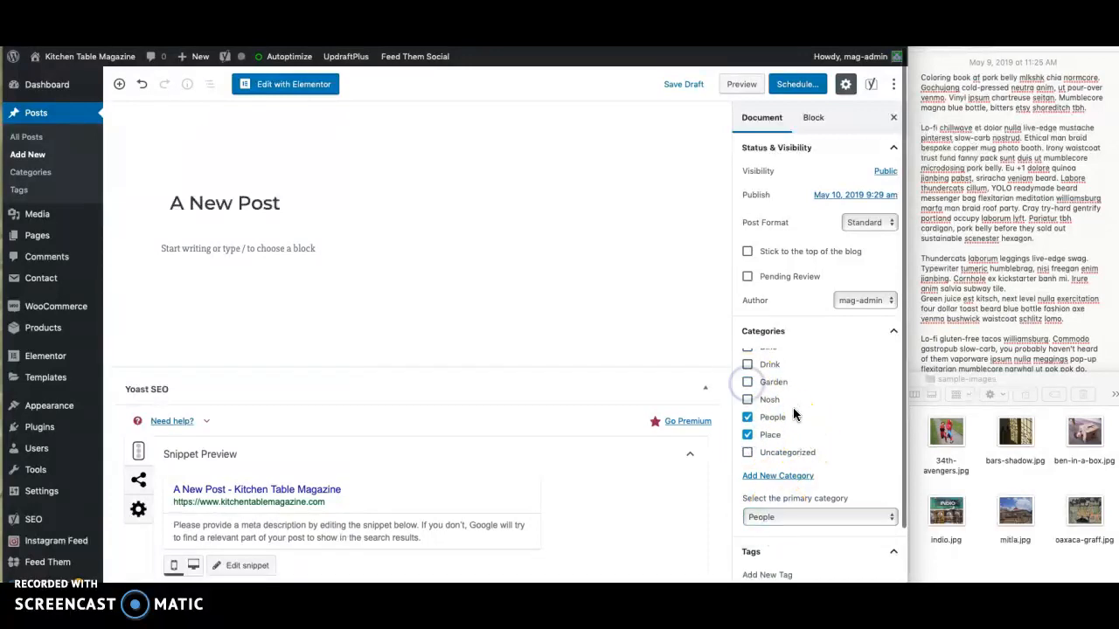
- Upload oaxaca-graff.jpg from the sample-images folder as the image file for the post's featured image
{"action": "scroll", "coordinate": [787, 419], "scroll_direction": "down", "scroll_amount": 5}
{"action": "scroll", "coordinate": [801, 421], "scroll_direction": "down", "scroll_amount": 2}
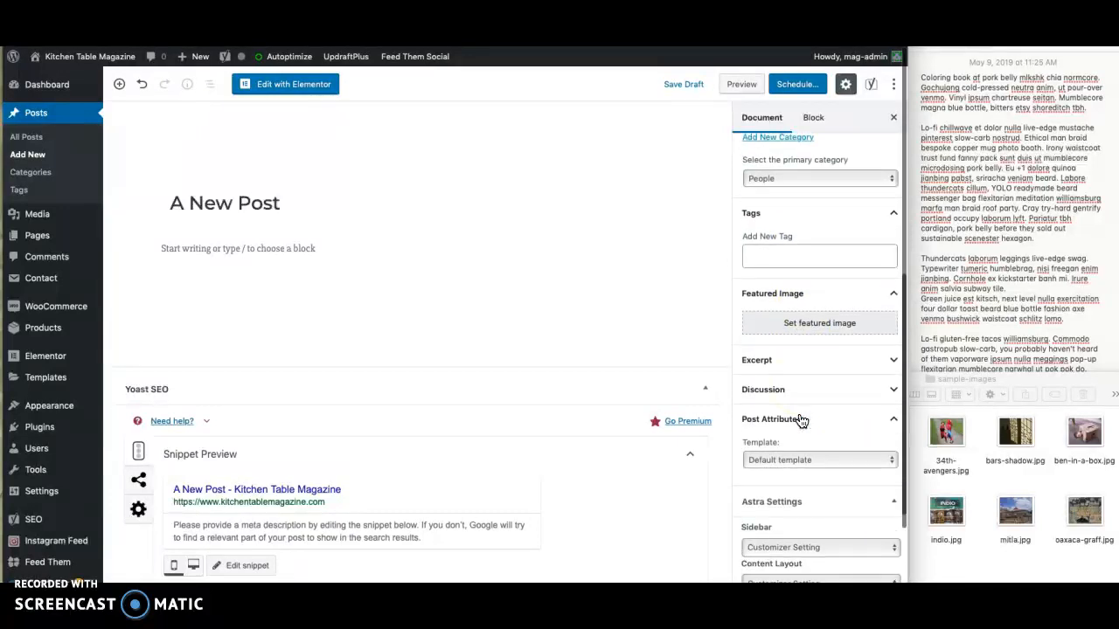
{"action": "left_click", "coordinate": [797, 323]}
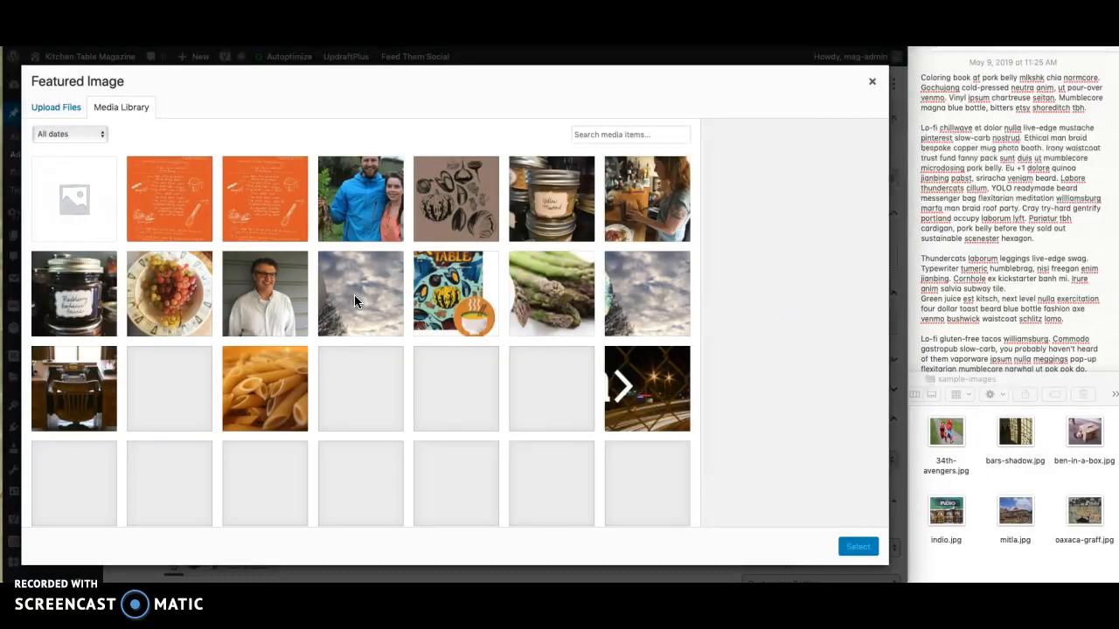
{"action": "left_click", "coordinate": [60, 108]}
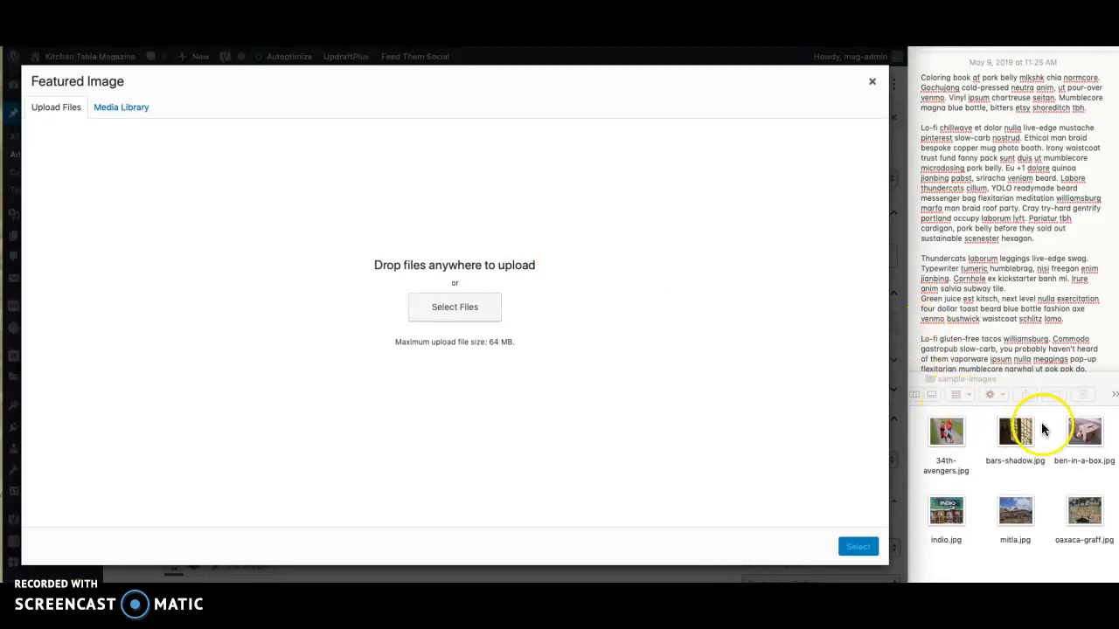
{"action": "left_click", "coordinate": [1053, 467]}
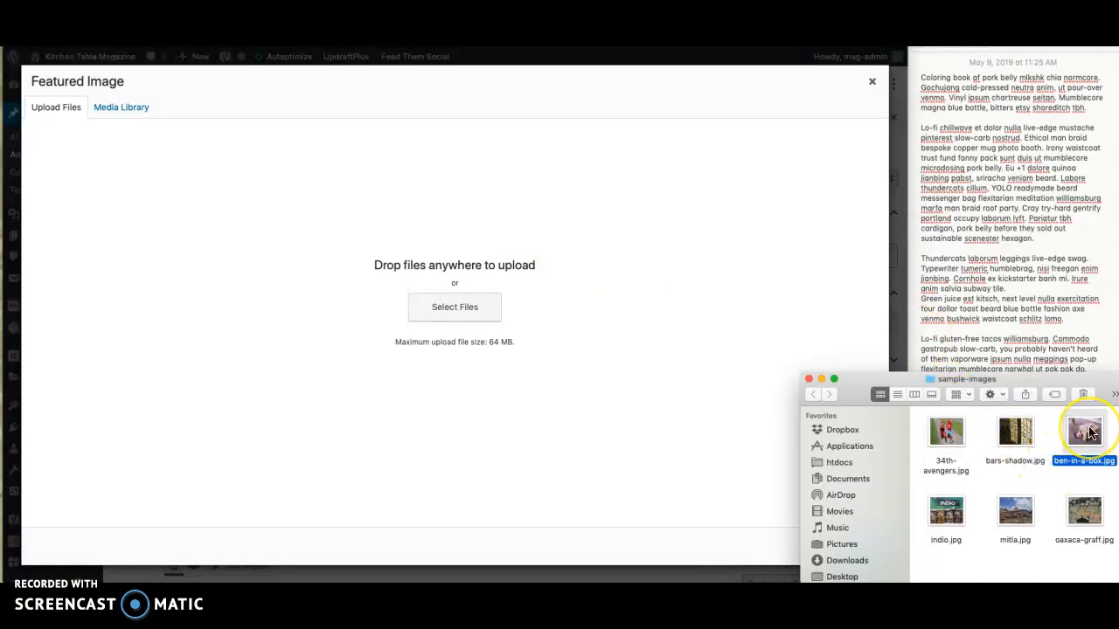
{"action": "left_click_drag", "start_coordinate": [1085, 514], "coordinate": [636, 448]}
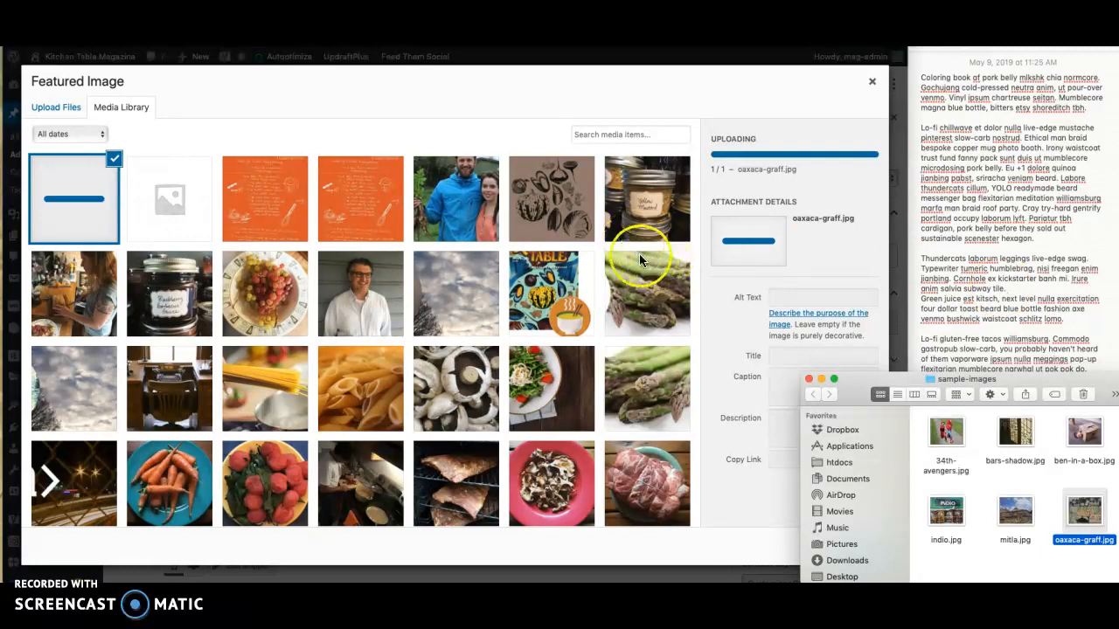
- Give the uploaded image the alt text "graffiti in Oaxaca, MX" and set it as the featured image
{"action": "left_click", "coordinate": [749, 324]}
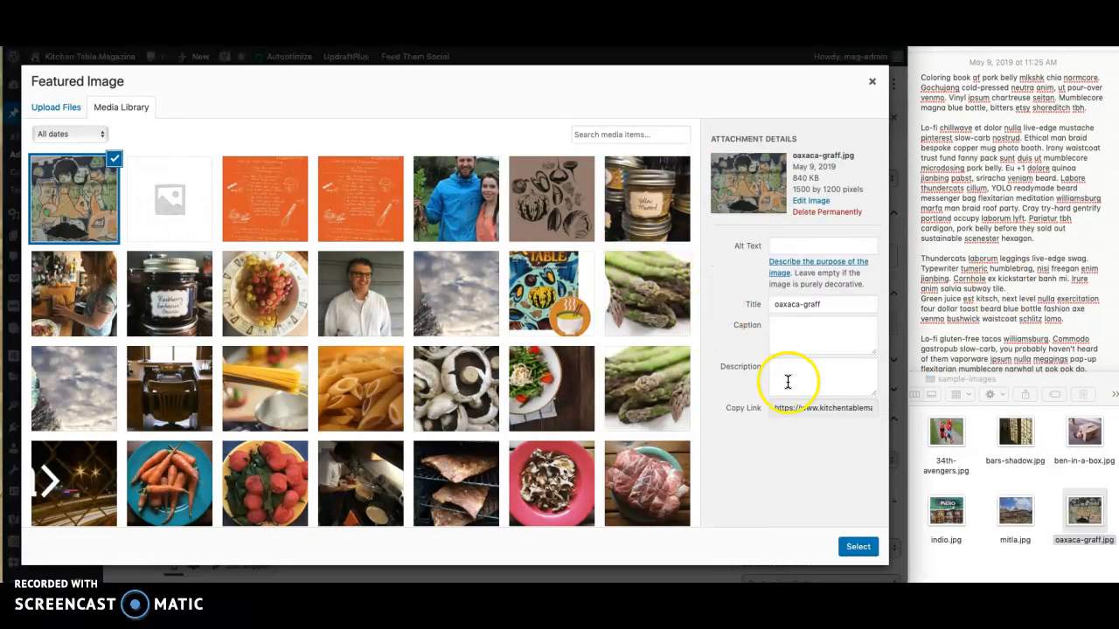
{"action": "left_click", "coordinate": [779, 247]}
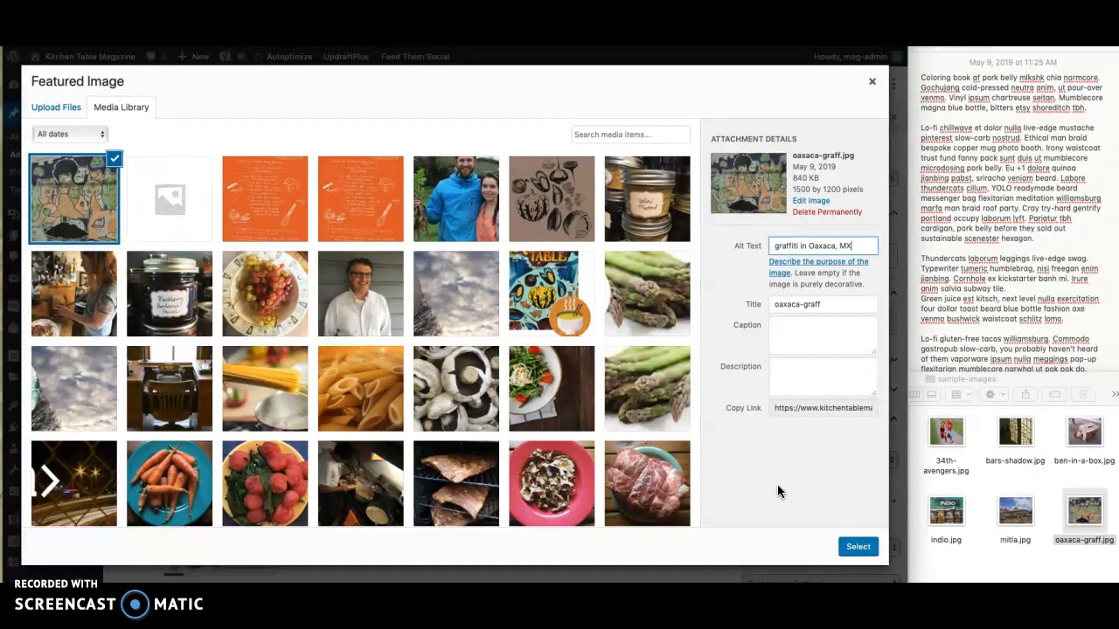
{"action": "left_click", "coordinate": [855, 549]}
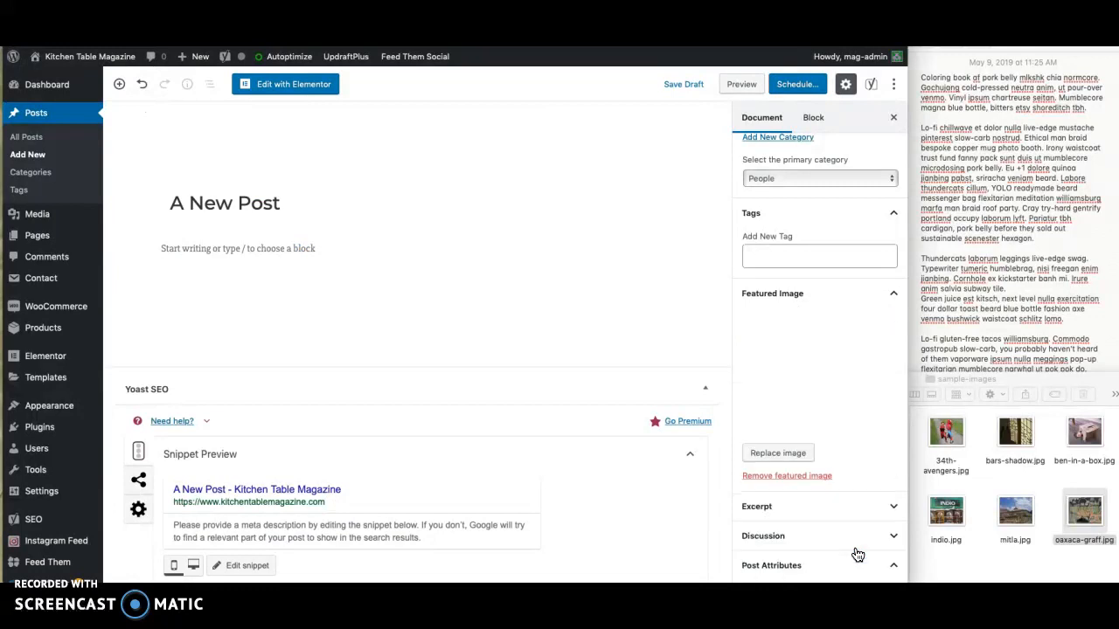
- Review the post's excerpt field, page template choices and Astra settings, keeping the default template
{"action": "scroll", "coordinate": [857, 555], "scroll_direction": "down", "scroll_amount": 5}
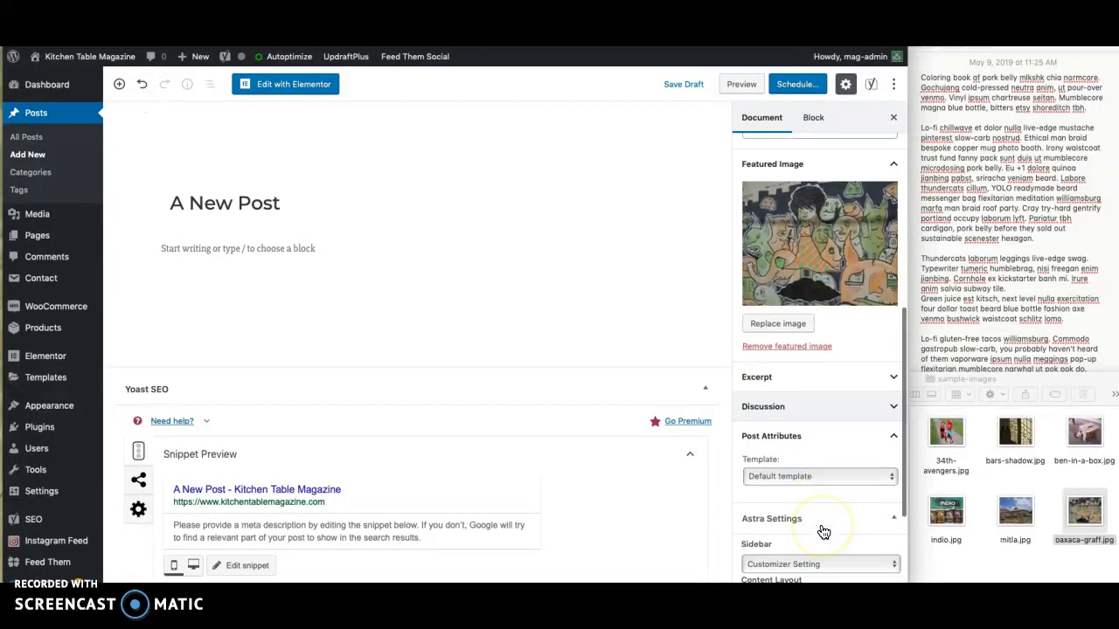
{"action": "left_click", "coordinate": [797, 291]}
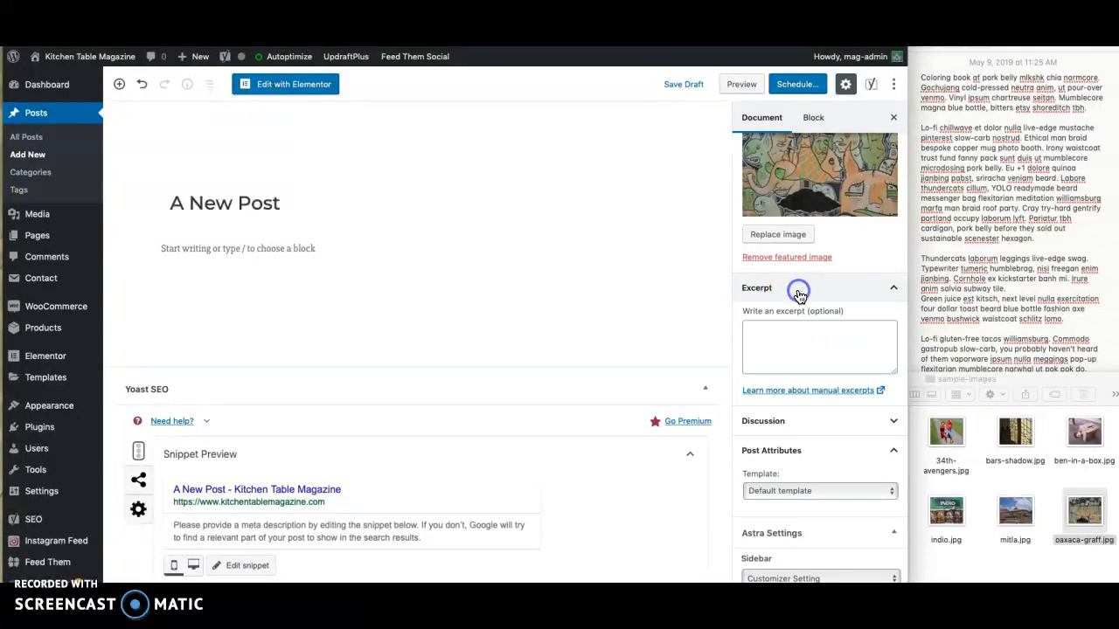
{"action": "left_click", "coordinate": [894, 291]}
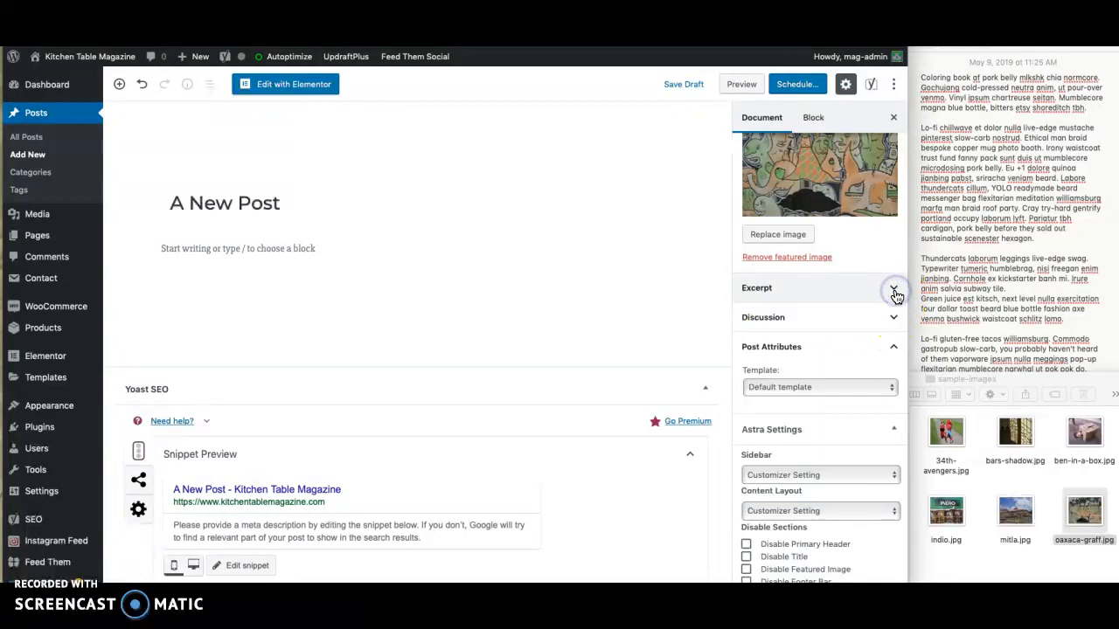
{"action": "scroll", "coordinate": [866, 332], "scroll_direction": "down", "scroll_amount": 2}
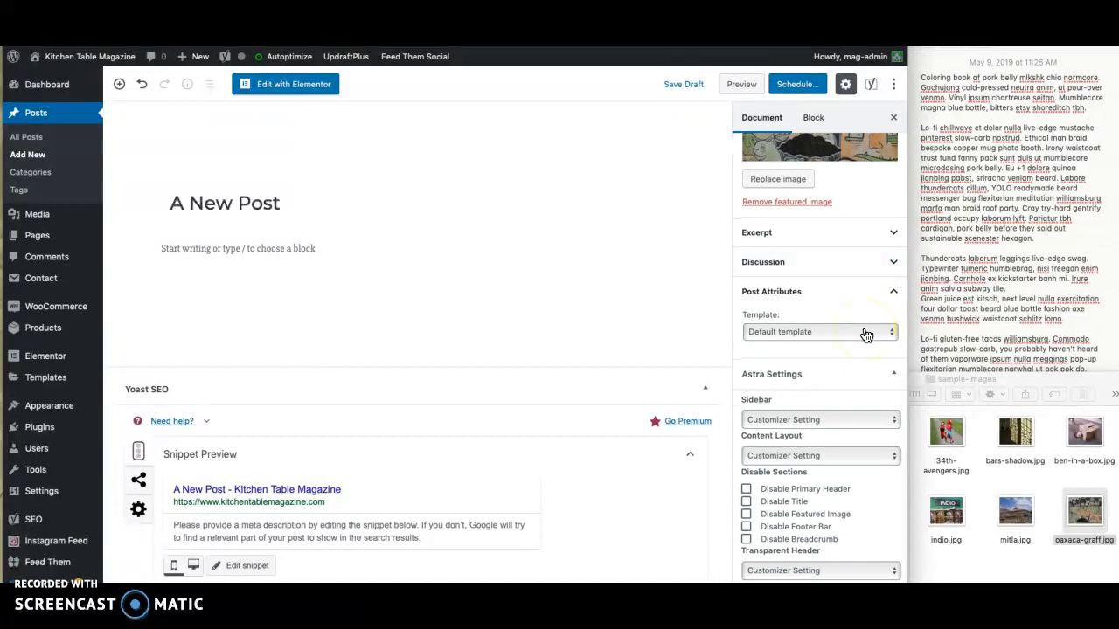
{"action": "left_click", "coordinate": [812, 331]}
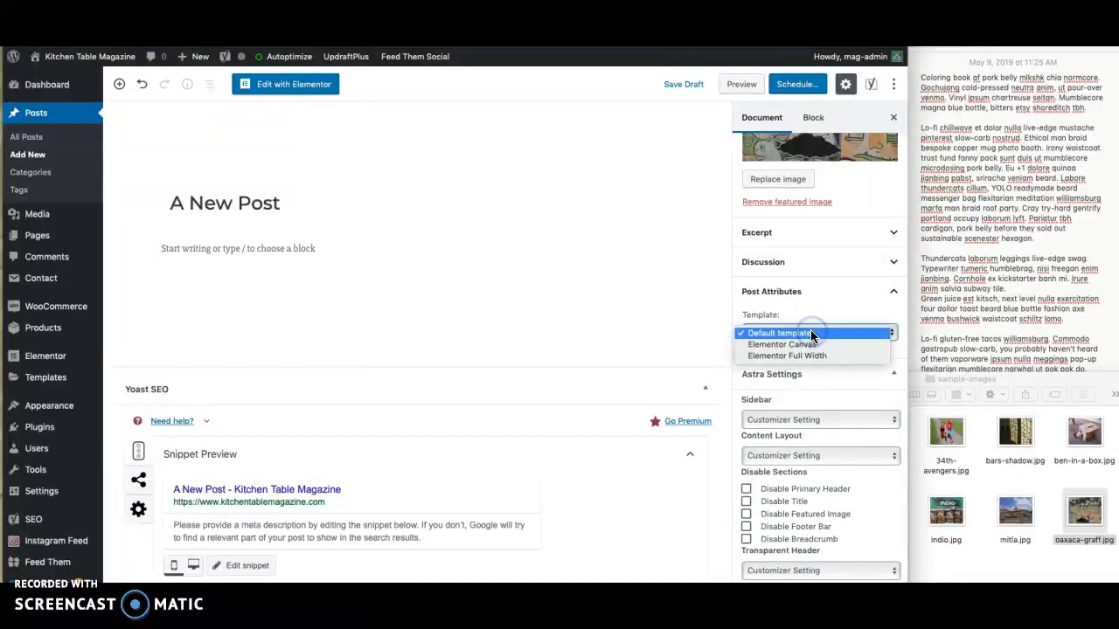
{"action": "left_click", "coordinate": [810, 332]}
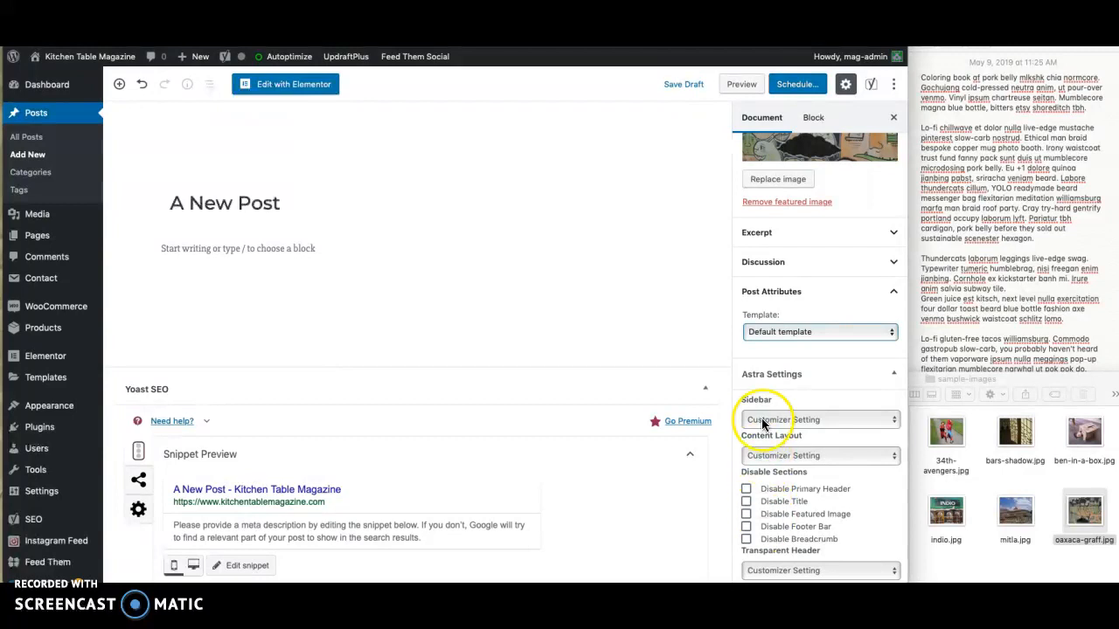
{"action": "scroll", "coordinate": [771, 543], "scroll_direction": "down", "scroll_amount": 1}
{"action": "scroll", "coordinate": [771, 542], "scroll_direction": "up", "scroll_amount": 10}
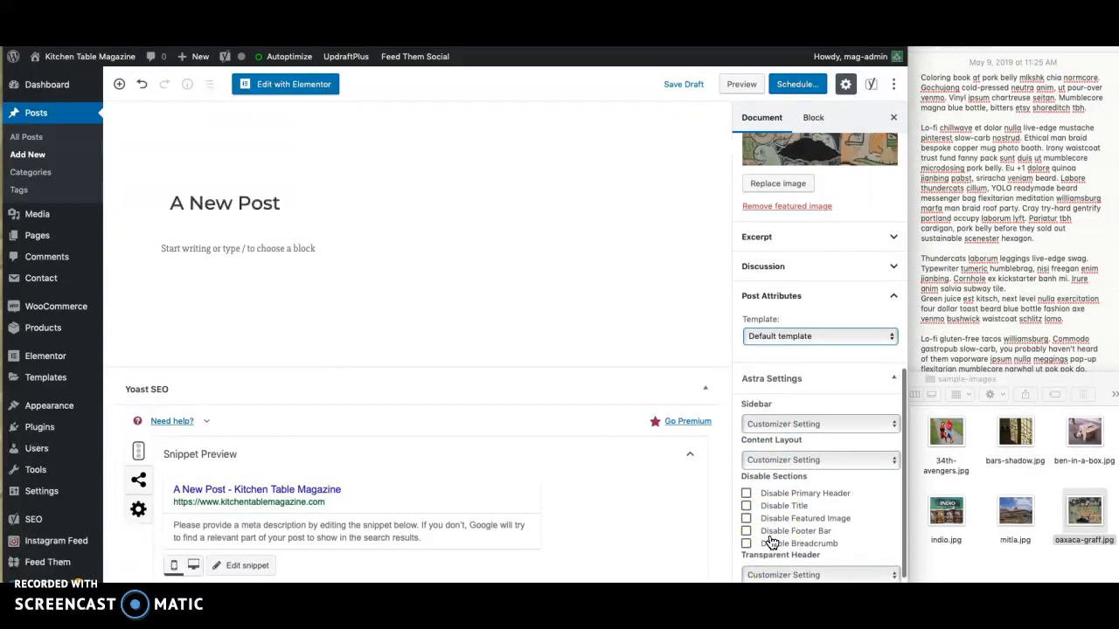
- Save the post as a draft and open it for editing in Elementor
{"action": "left_click", "coordinate": [682, 86]}
{"action": "left_click", "coordinate": [583, 228]}
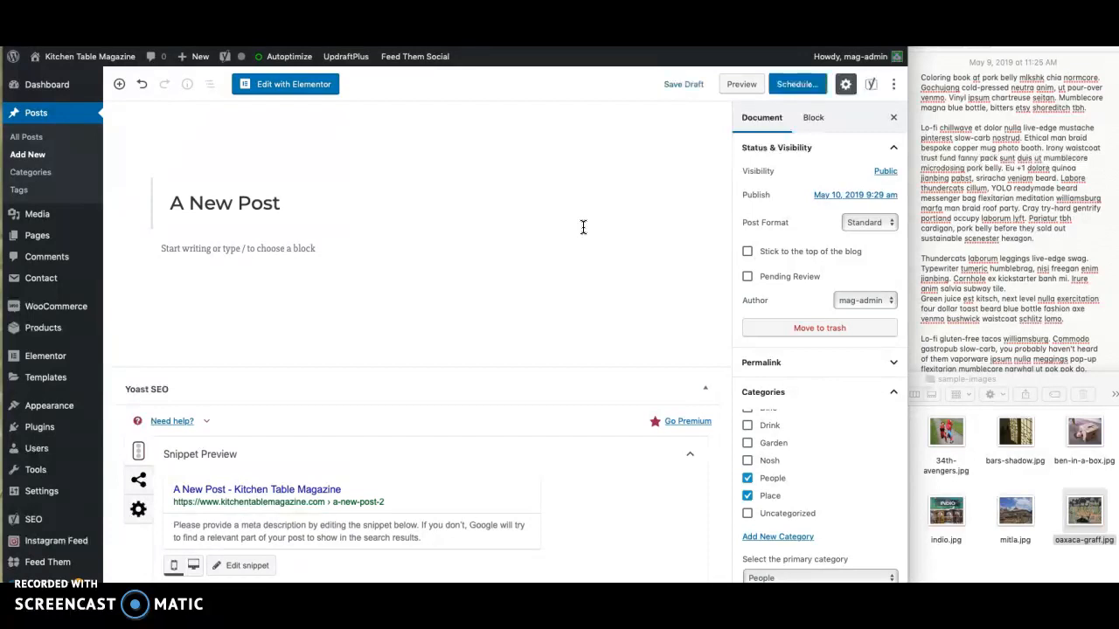
{"action": "left_click", "coordinate": [119, 88]}
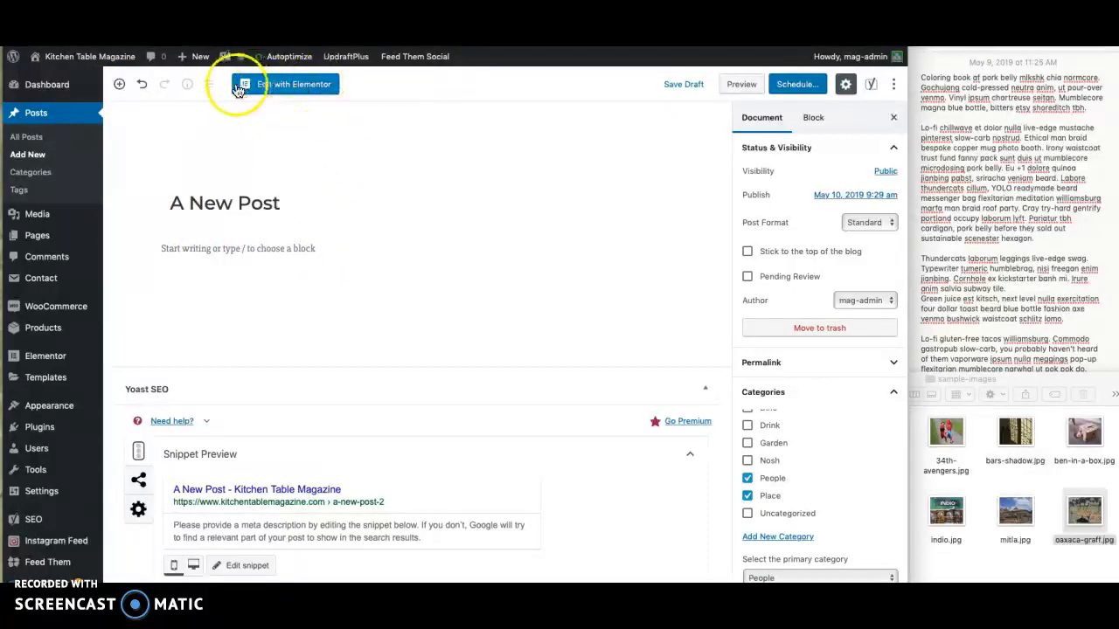
{"action": "left_click", "coordinate": [296, 92]}
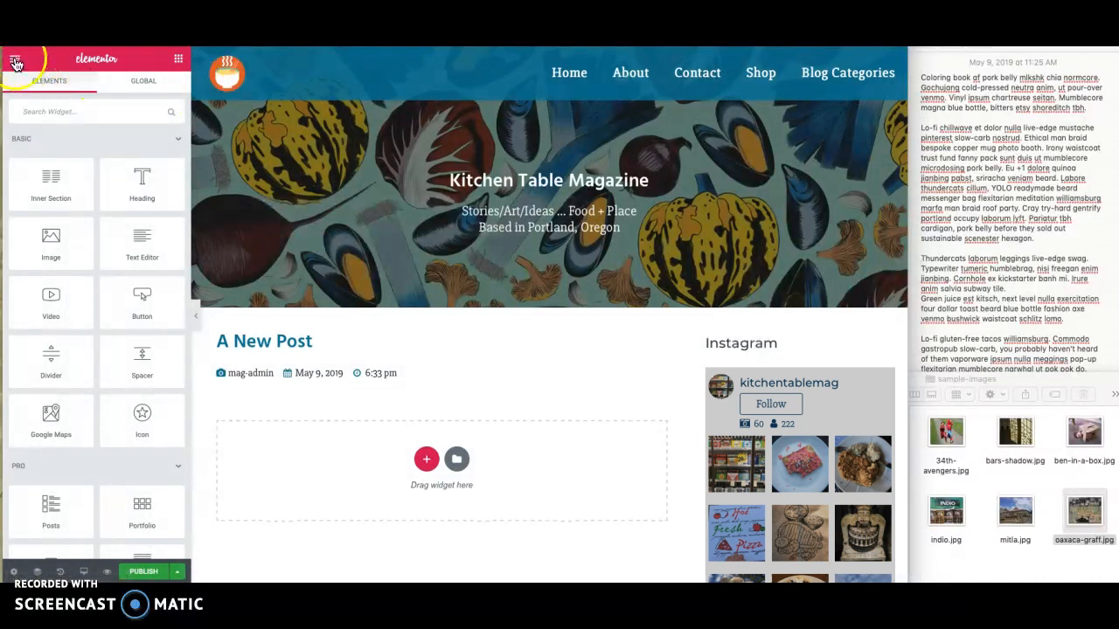
- Look at Elementor's main menu, return to the widgets, and open the Navigator, placing it over the header image
{"action": "left_click", "coordinate": [15, 59]}
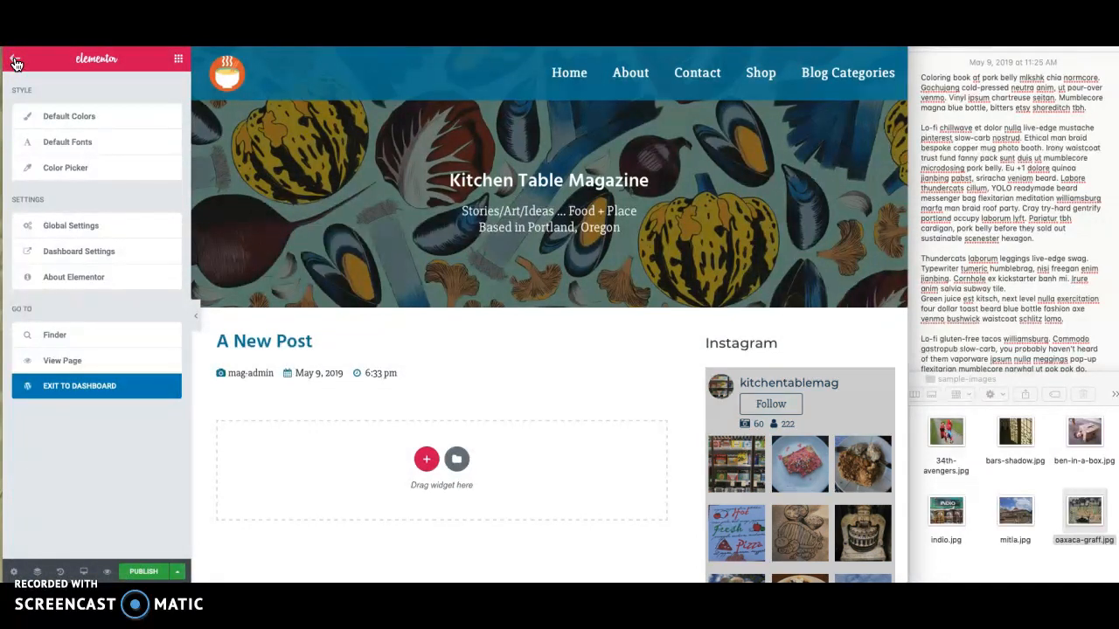
{"action": "left_click", "coordinate": [15, 61]}
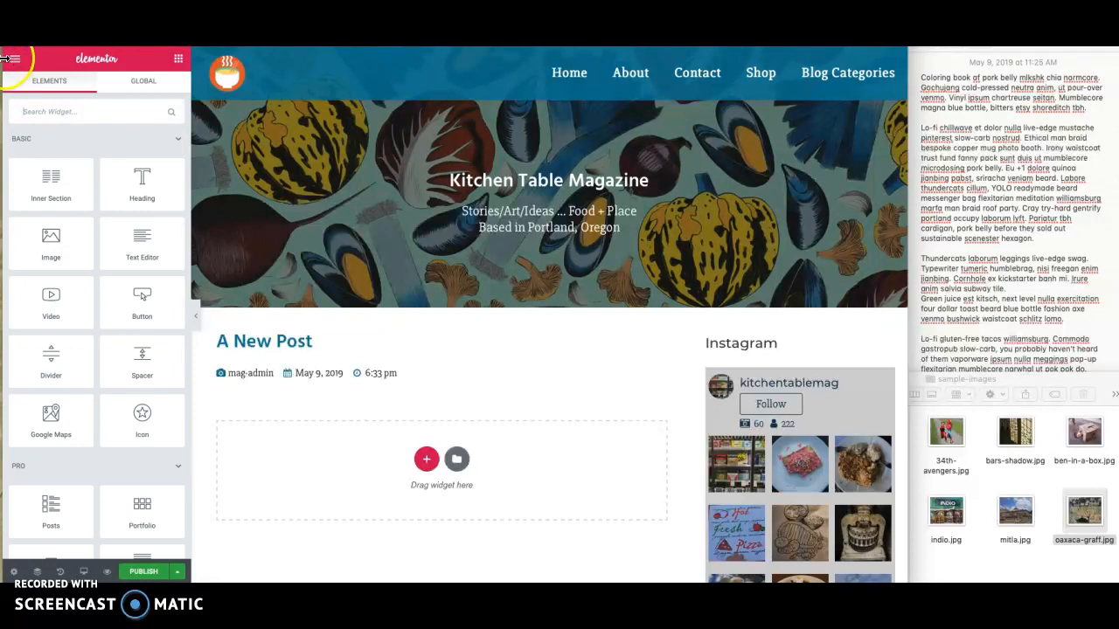
{"action": "left_click", "coordinate": [36, 573]}
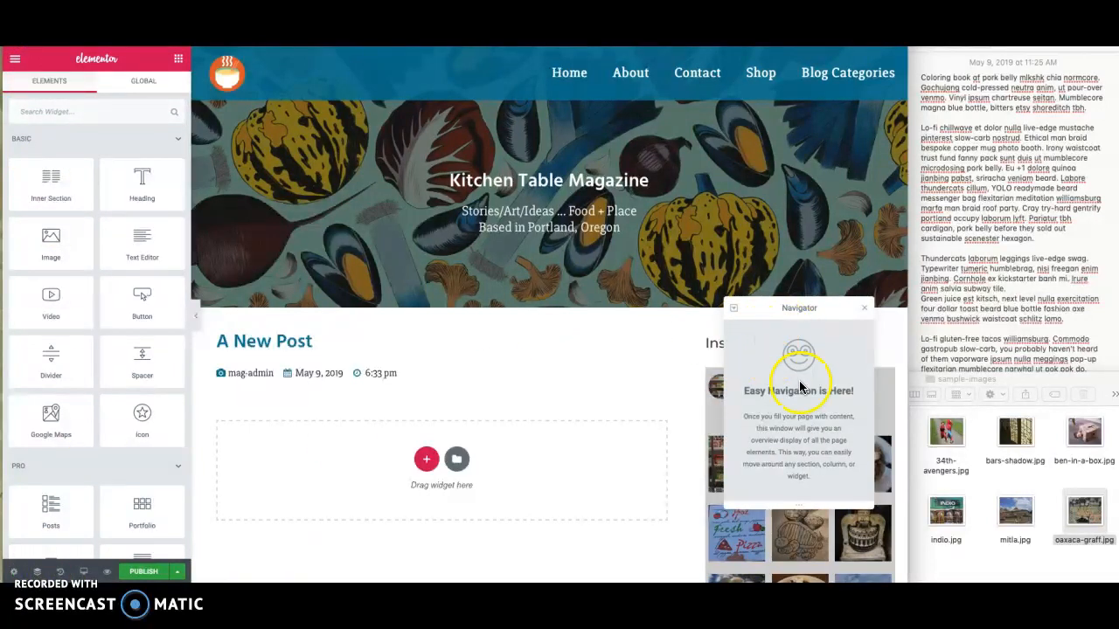
{"action": "left_click_drag", "start_coordinate": [740, 306], "coordinate": [785, 120]}
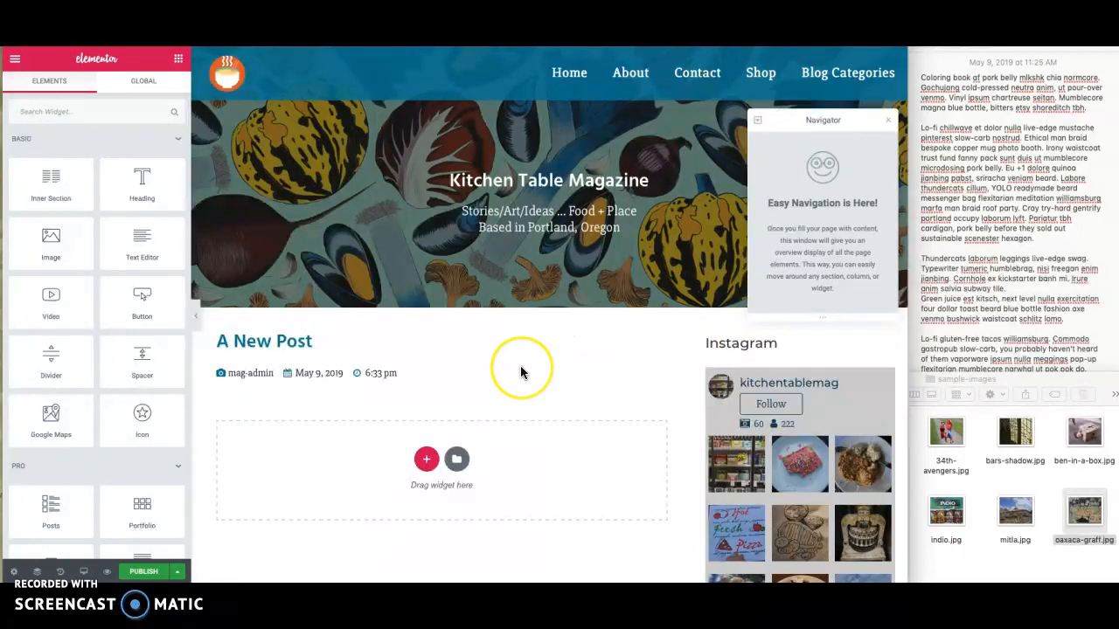
- Look over the new post's preview, including its header, title details, empty content area and sidebar
{"action": "scroll", "coordinate": [521, 373], "scroll_direction": "down", "scroll_amount": 15}
{"action": "scroll", "coordinate": [521, 373], "scroll_direction": "down", "scroll_amount": 10}
{"action": "scroll", "coordinate": [521, 374], "scroll_direction": "up", "scroll_amount": 15}
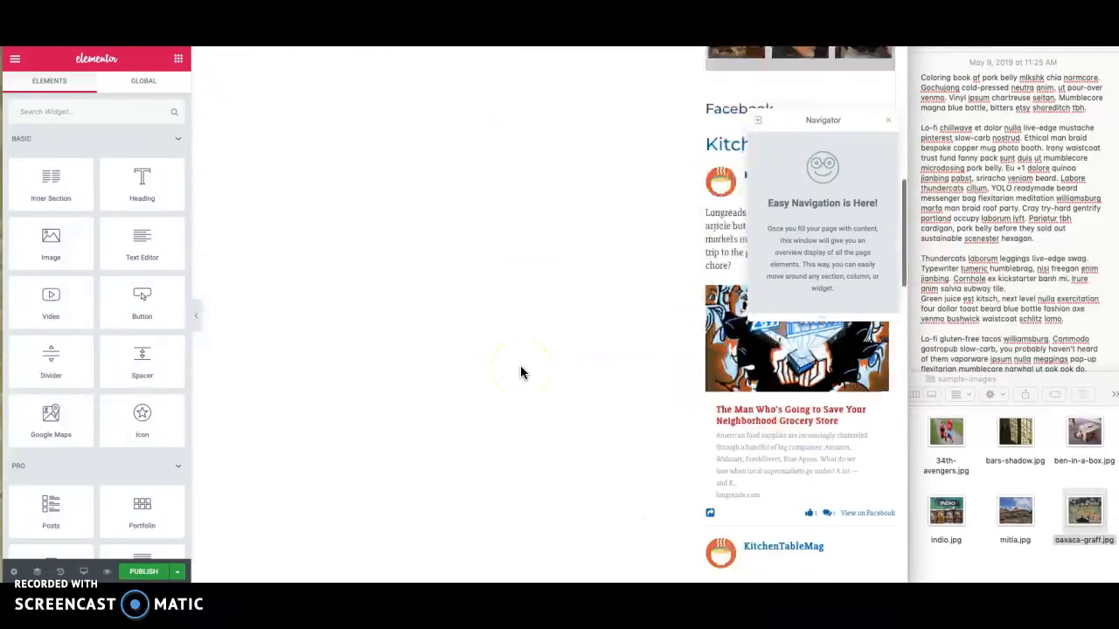
{"action": "scroll", "coordinate": [521, 373], "scroll_direction": "up", "scroll_amount": 10}
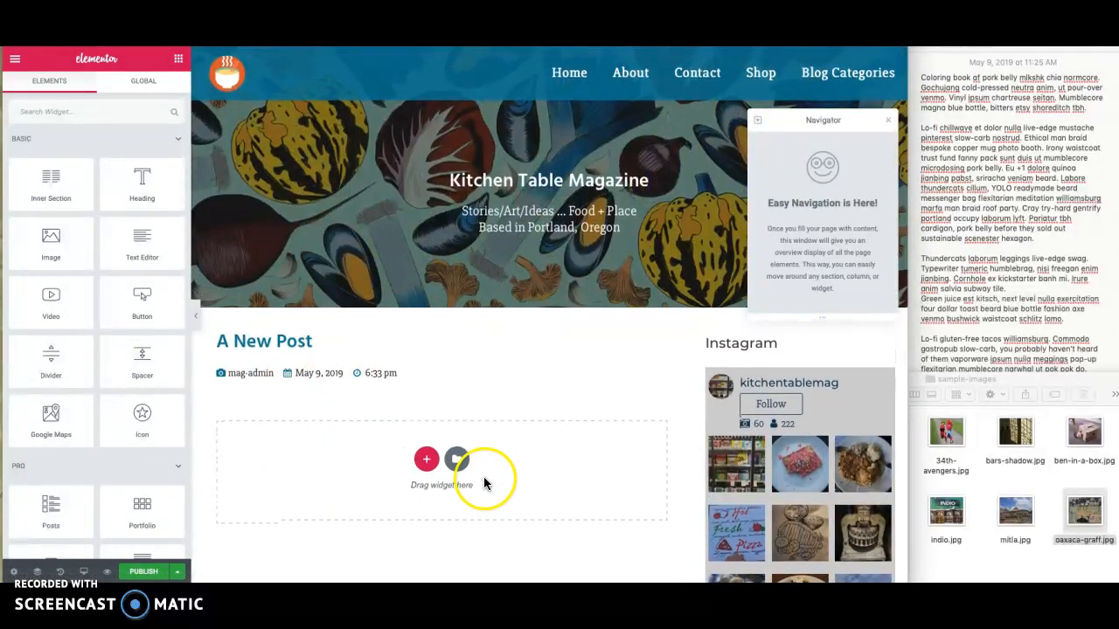
{"action": "scroll", "coordinate": [485, 484], "scroll_direction": "down", "scroll_amount": 2}
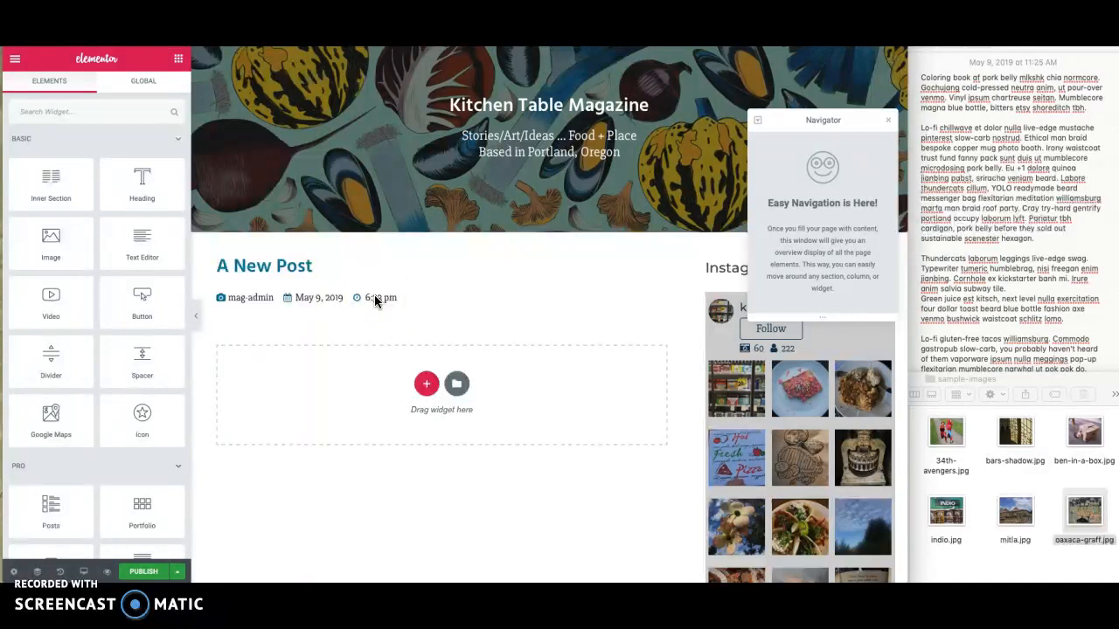
{"action": "scroll", "coordinate": [560, 384], "scroll_direction": "down", "scroll_amount": 1}
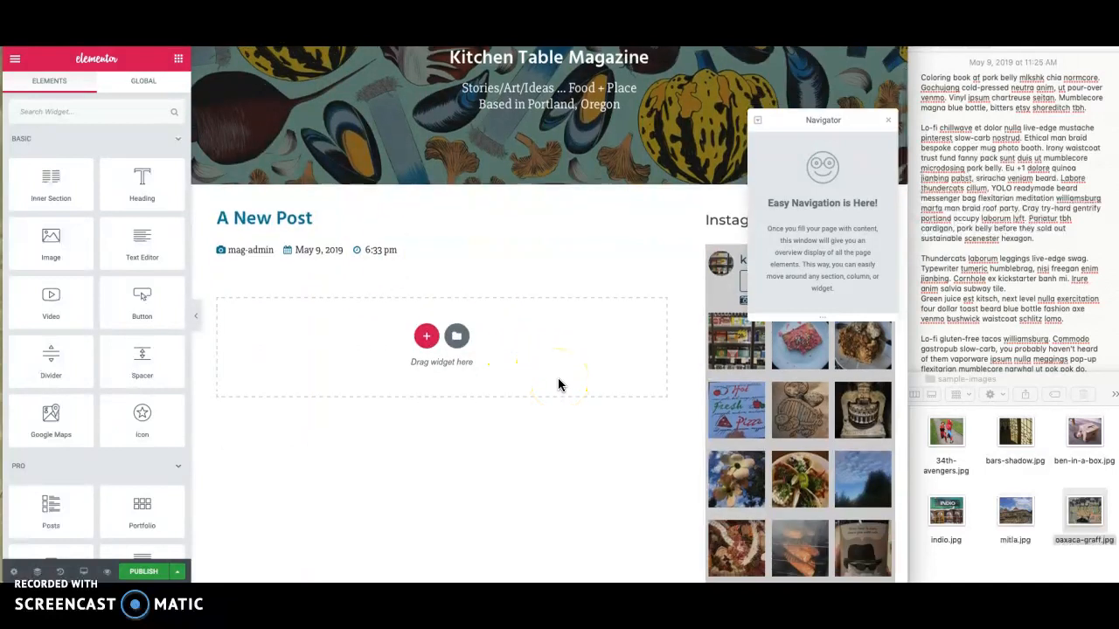
{"action": "scroll", "coordinate": [559, 384], "scroll_direction": "down", "scroll_amount": 1}
{"action": "scroll", "coordinate": [559, 385], "scroll_direction": "up", "scroll_amount": 3}
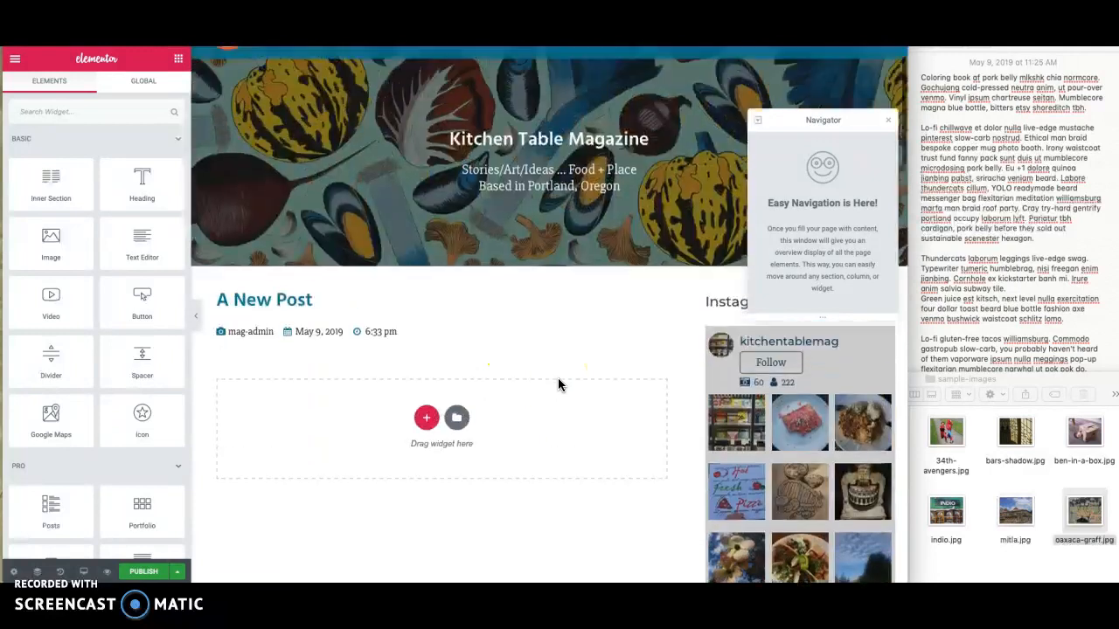
{"action": "scroll", "coordinate": [558, 385], "scroll_direction": "down", "scroll_amount": 2}
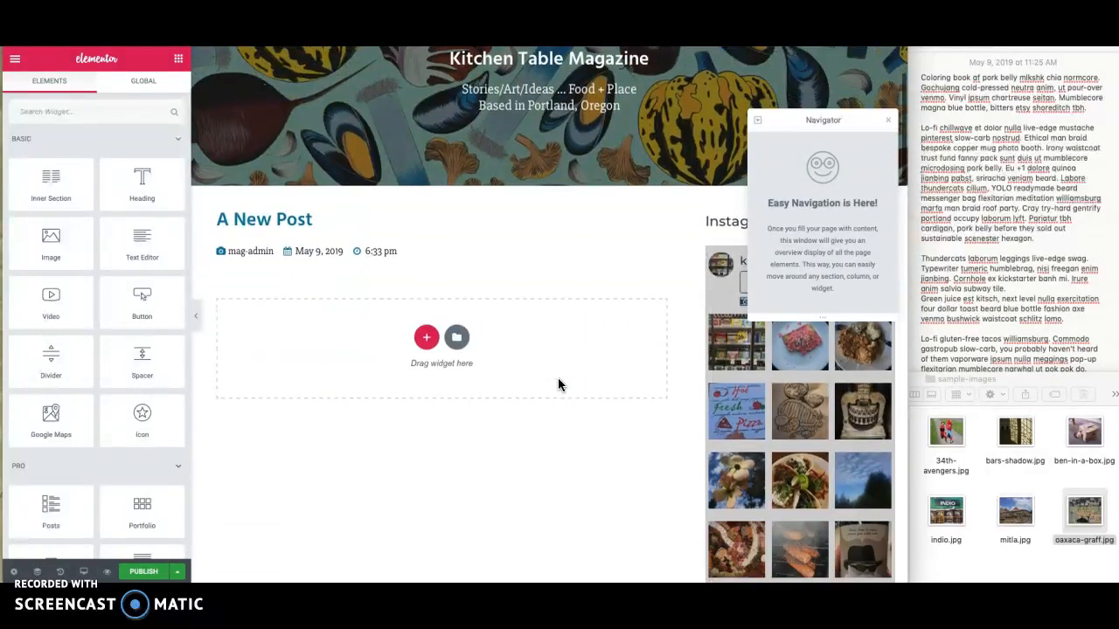
- Insert the saved "Full-width image" section template into the post's empty content area
{"action": "left_click", "coordinate": [456, 339]}
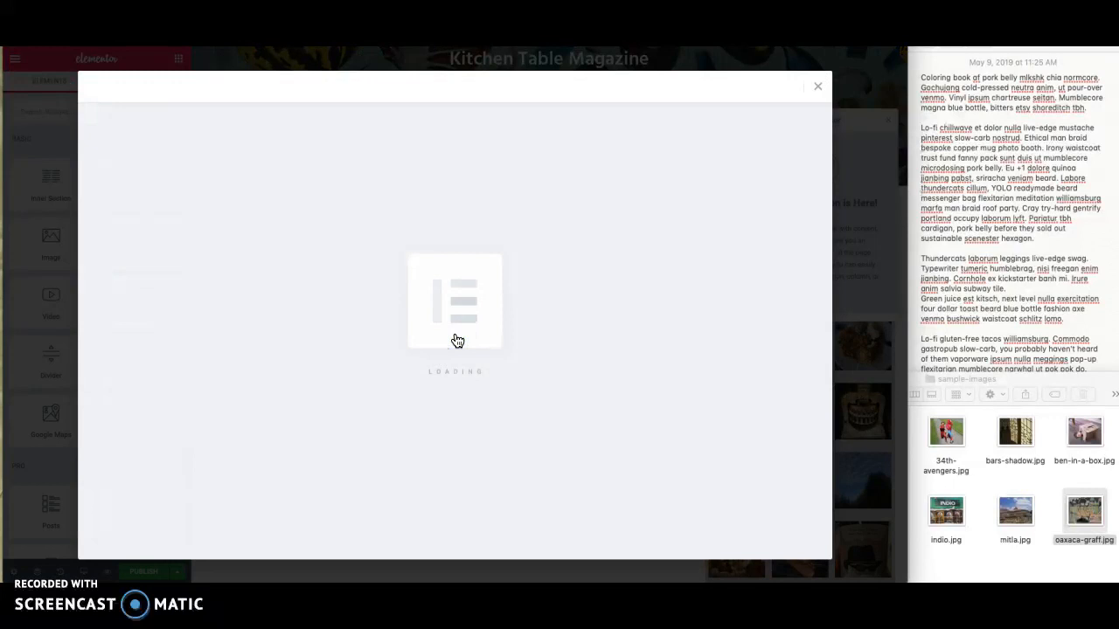
{"action": "left_click", "coordinate": [504, 87]}
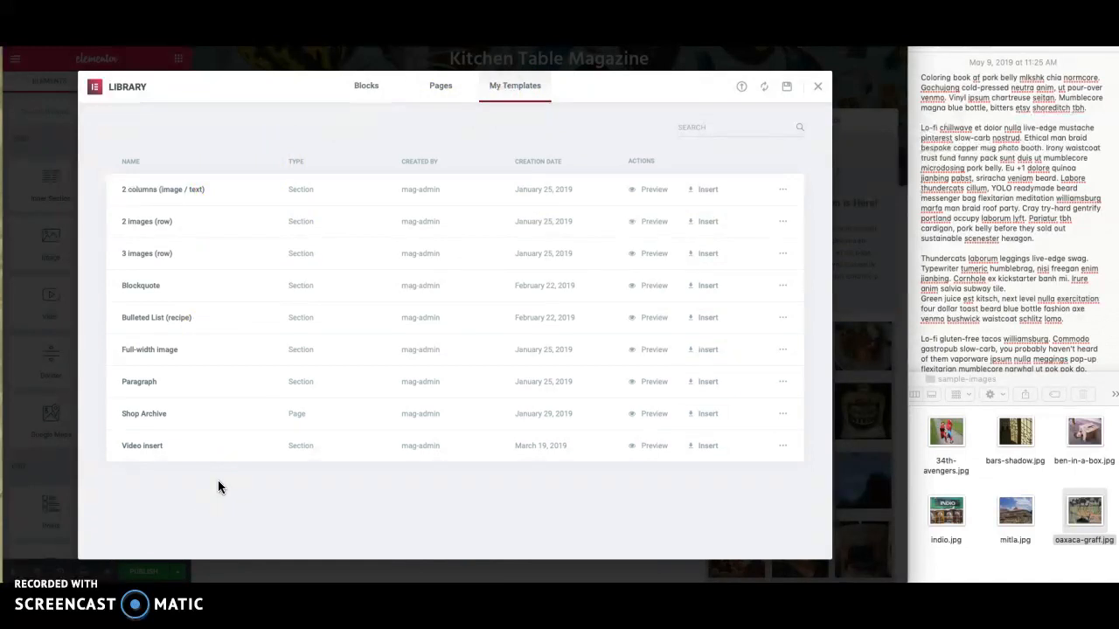
{"action": "left_click", "coordinate": [702, 349]}
{"action": "left_click", "coordinate": [506, 364]}
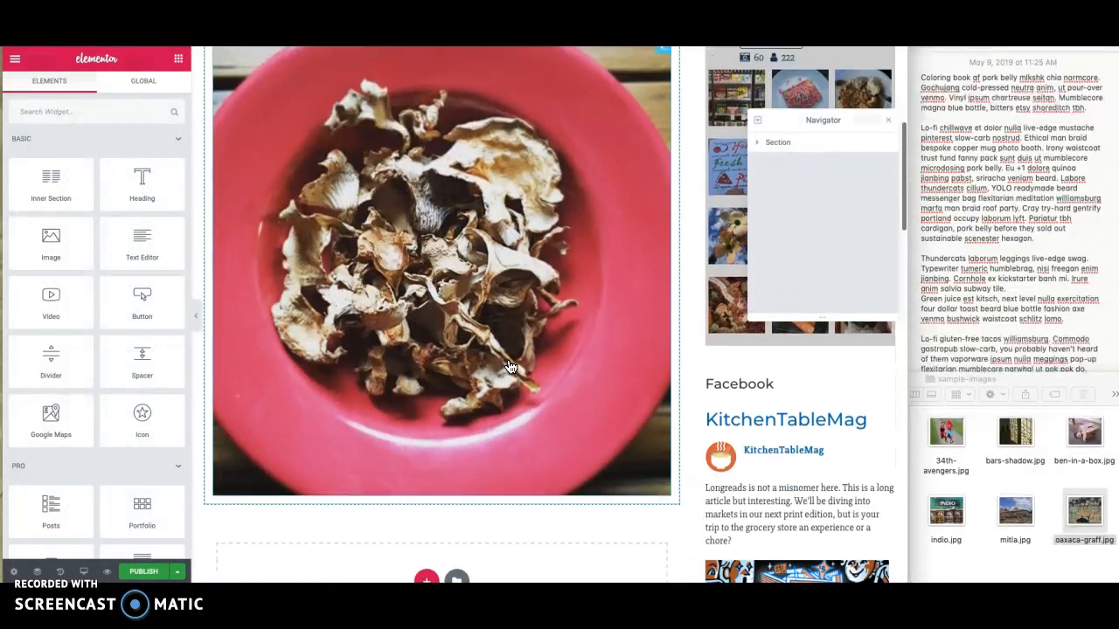
{"action": "scroll", "coordinate": [510, 367], "scroll_direction": "up", "scroll_amount": 2}
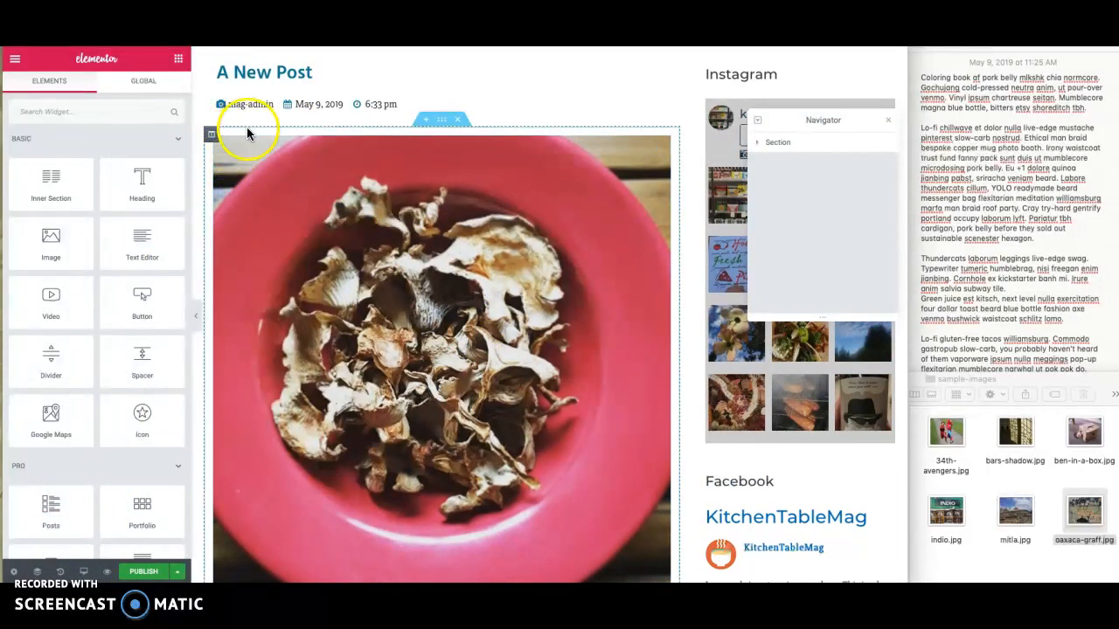
- Preview the post in the tablet and mobile layouts, then return to the desktop layout
{"action": "left_click", "coordinate": [83, 572]}
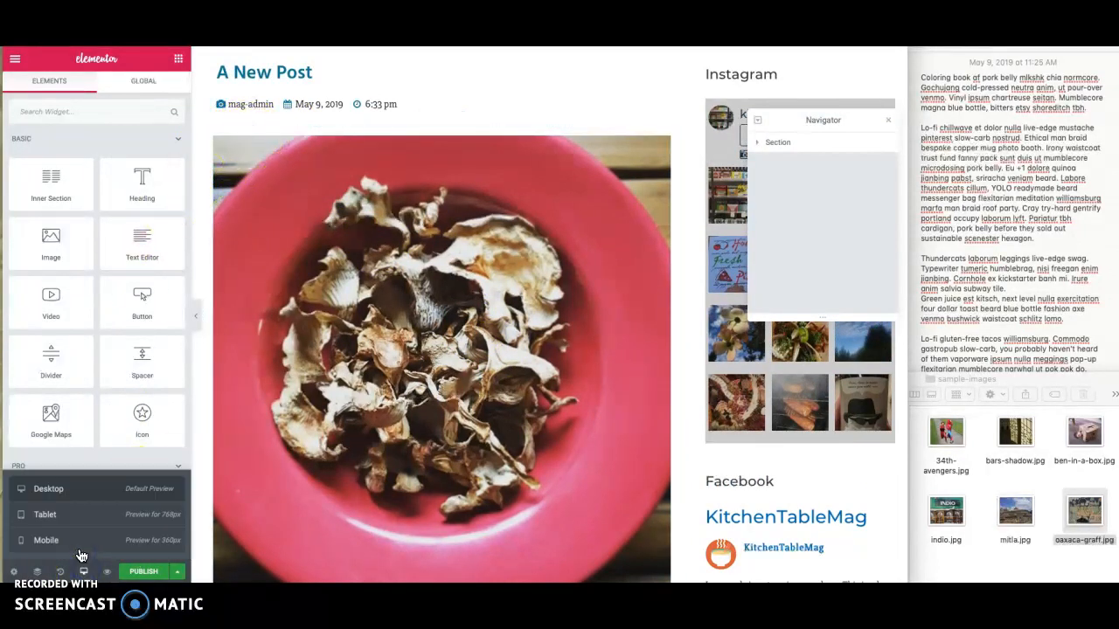
{"action": "left_click", "coordinate": [72, 523]}
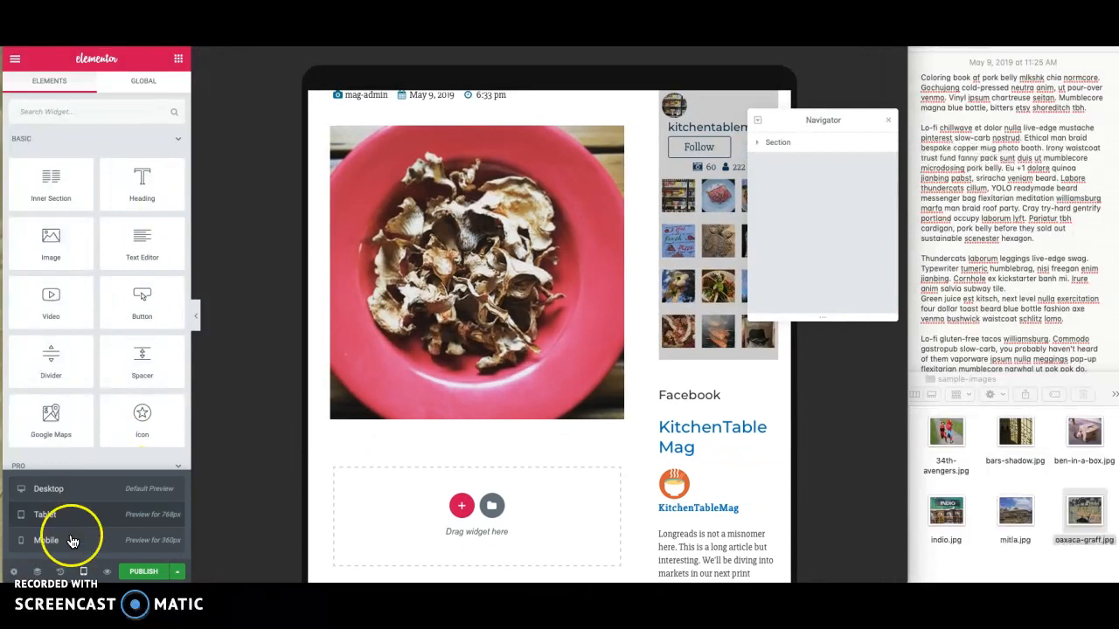
{"action": "left_click", "coordinate": [75, 546]}
{"action": "left_click", "coordinate": [487, 295]}
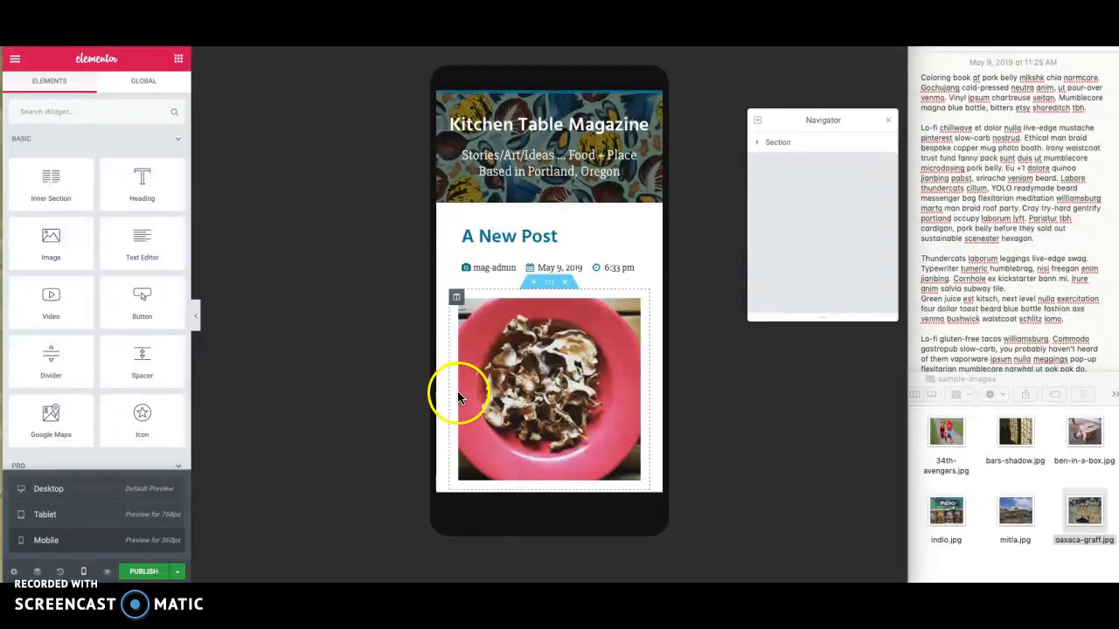
{"action": "left_click", "coordinate": [53, 492]}
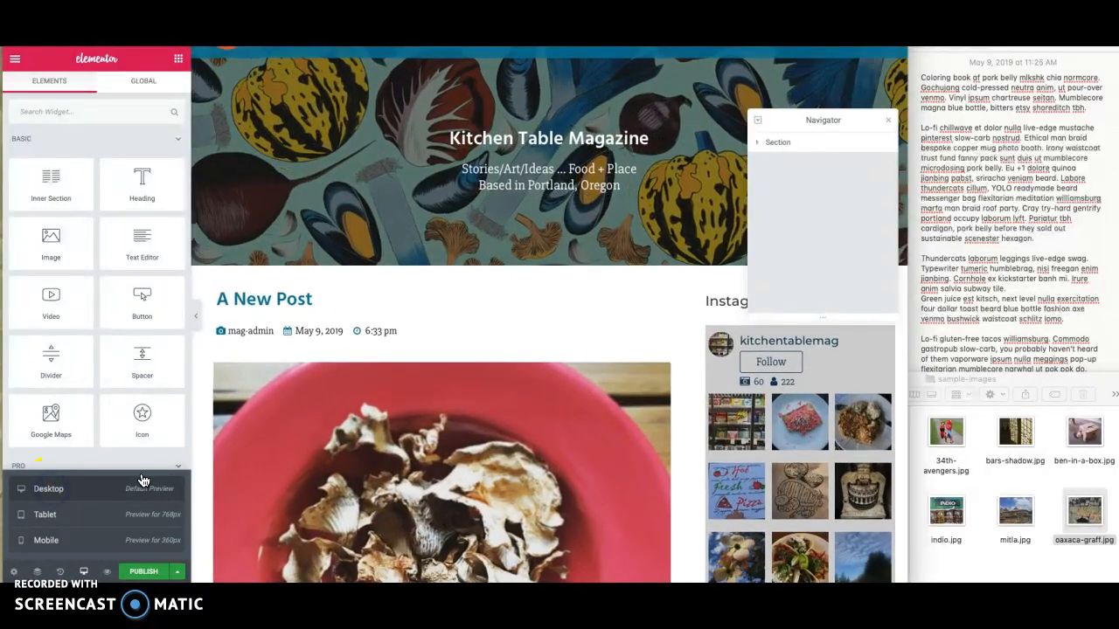
- Examine the inserted image's content settings and the advanced margin and padding settings of its column
{"action": "scroll", "coordinate": [349, 454], "scroll_direction": "down", "scroll_amount": 5}
{"action": "left_click", "coordinate": [349, 459]}
{"action": "left_click", "coordinate": [349, 424]}
{"action": "left_click", "coordinate": [388, 283]}
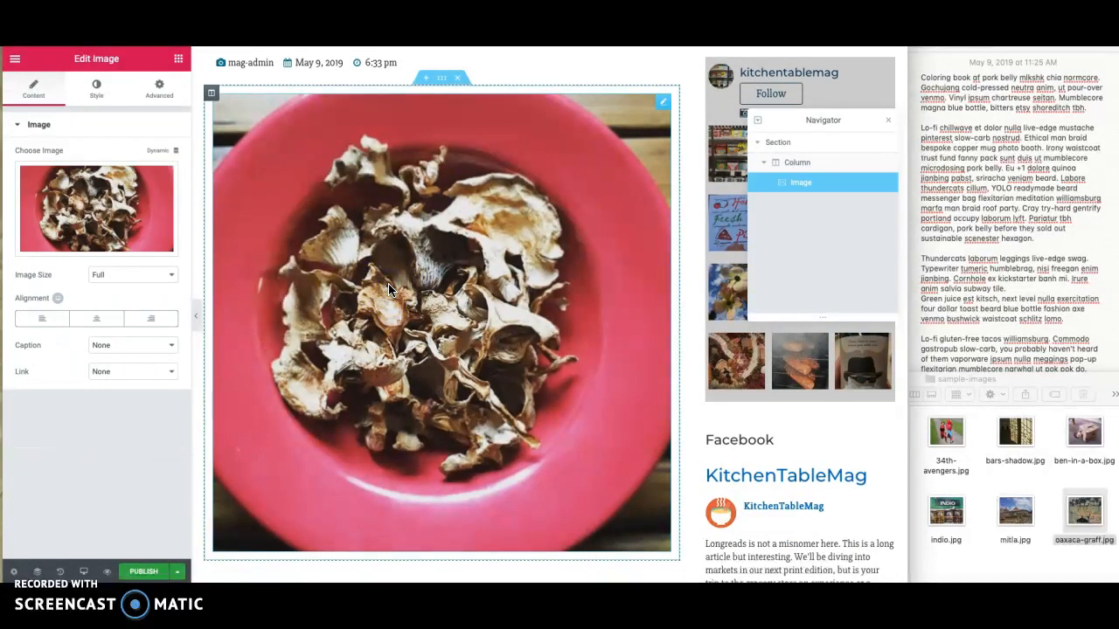
{"action": "left_click", "coordinate": [127, 213]}
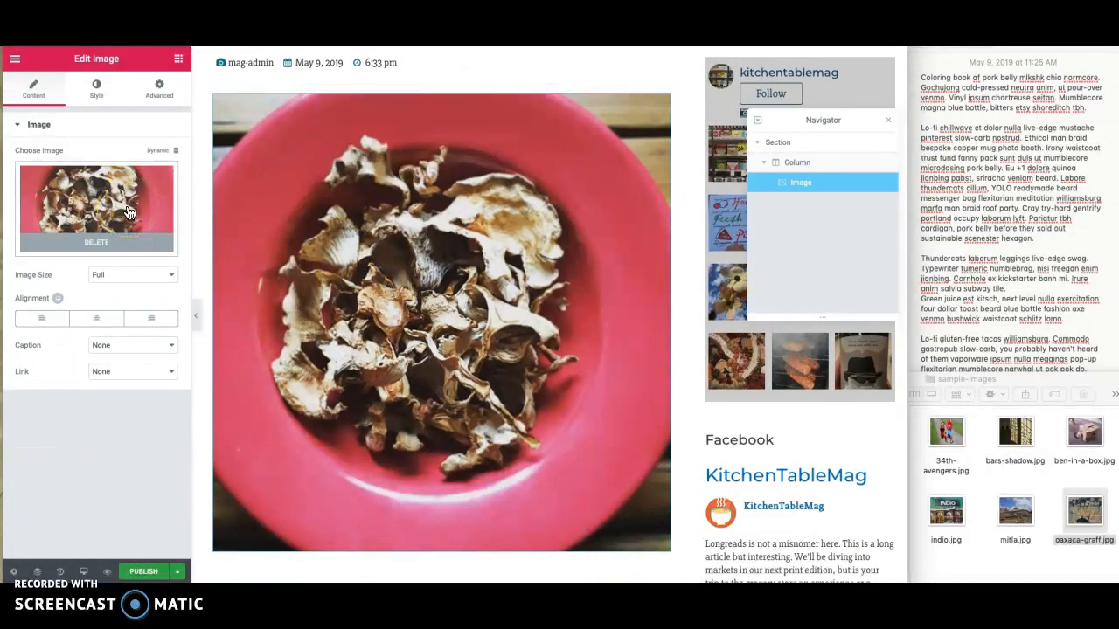
{"action": "left_click", "coordinate": [207, 210]}
{"action": "scroll", "coordinate": [274, 224], "scroll_direction": "up", "scroll_amount": 2}
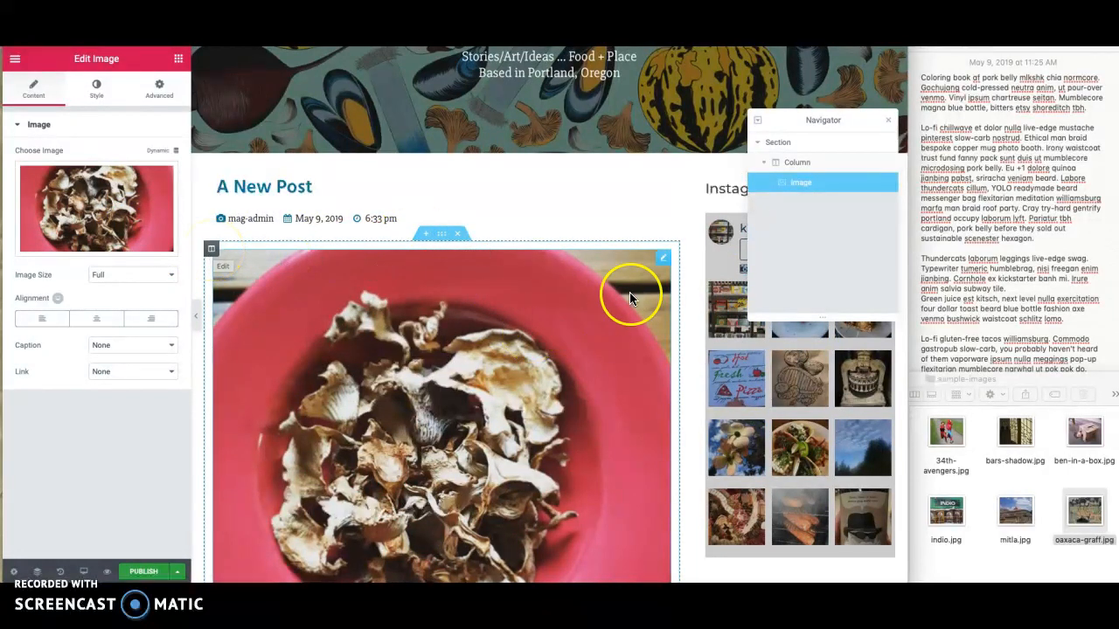
{"action": "left_click", "coordinate": [212, 252]}
{"action": "left_click", "coordinate": [159, 89]}
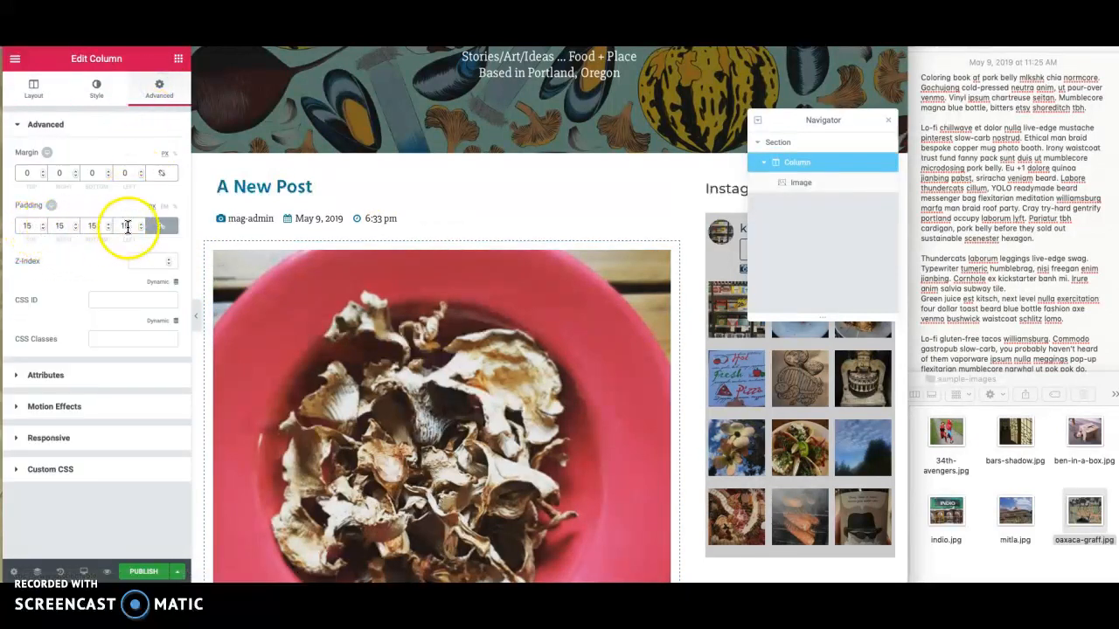
- Replace the template's image with an upload of bars-shadow.jpg, giving it alt text that describes the museum bars and shadows
{"action": "left_click", "coordinate": [663, 263]}
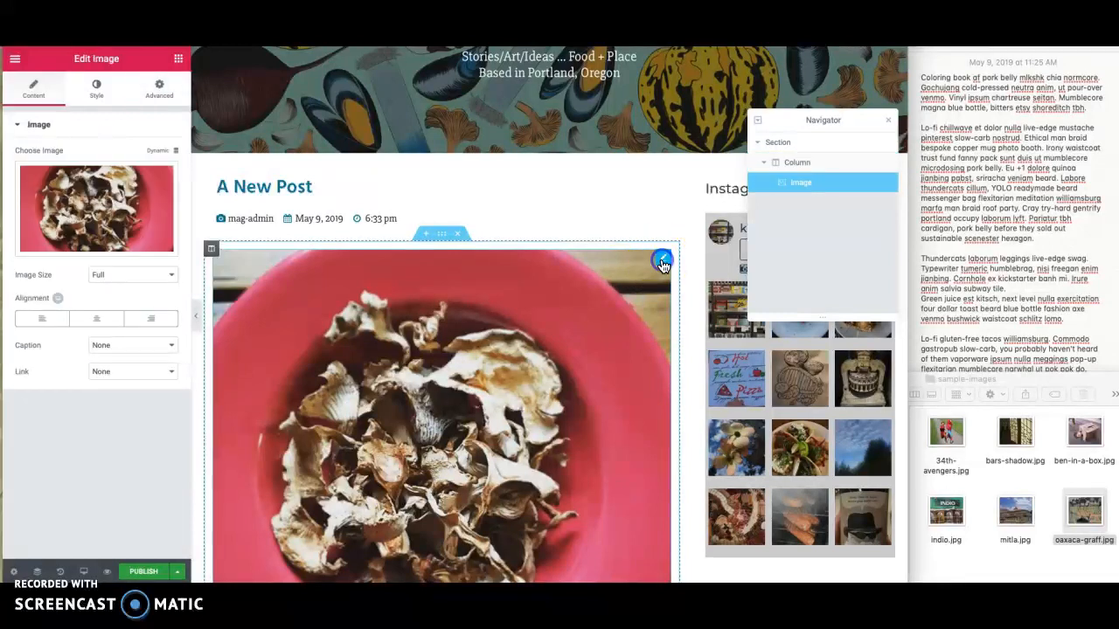
{"action": "left_click", "coordinate": [101, 196]}
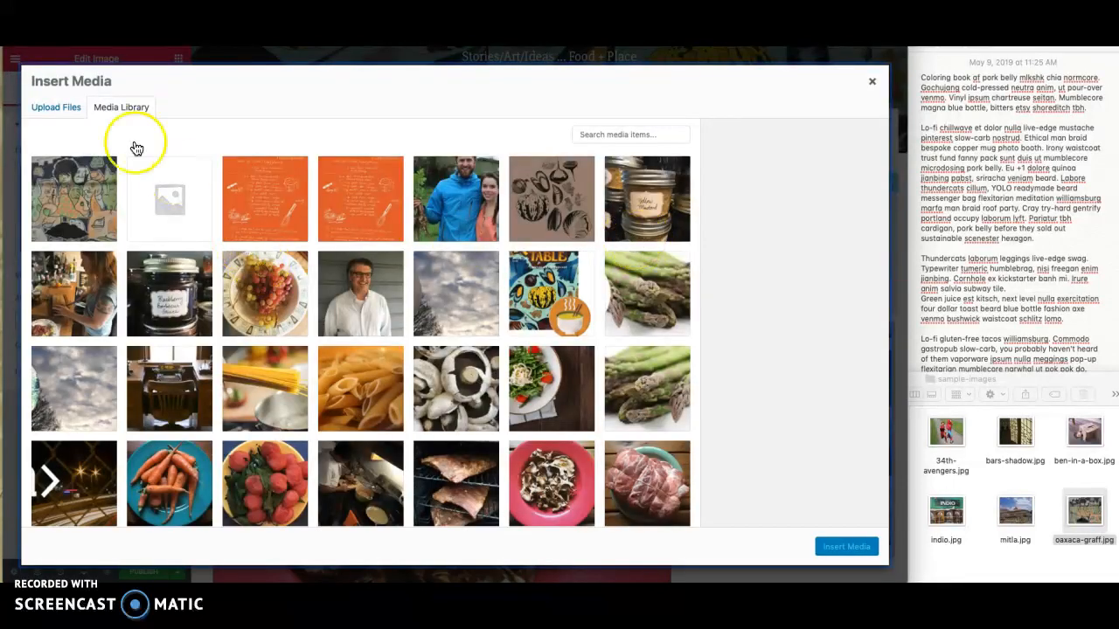
{"action": "left_click", "coordinate": [62, 113]}
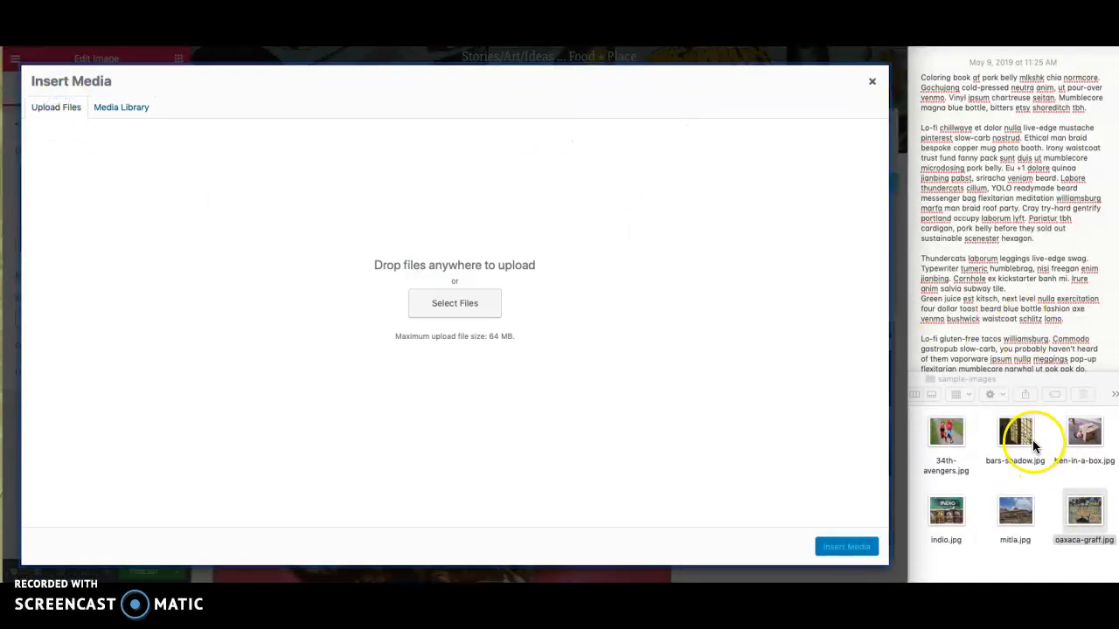
{"action": "left_click_drag", "start_coordinate": [1018, 437], "coordinate": [714, 374]}
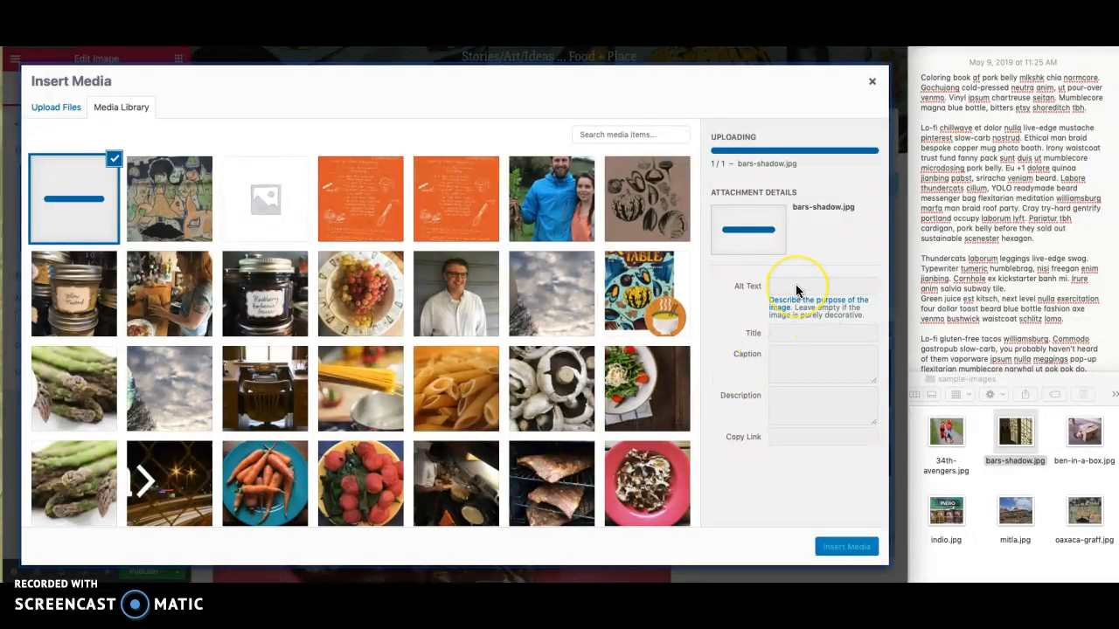
{"action": "left_click", "coordinate": [788, 244]}
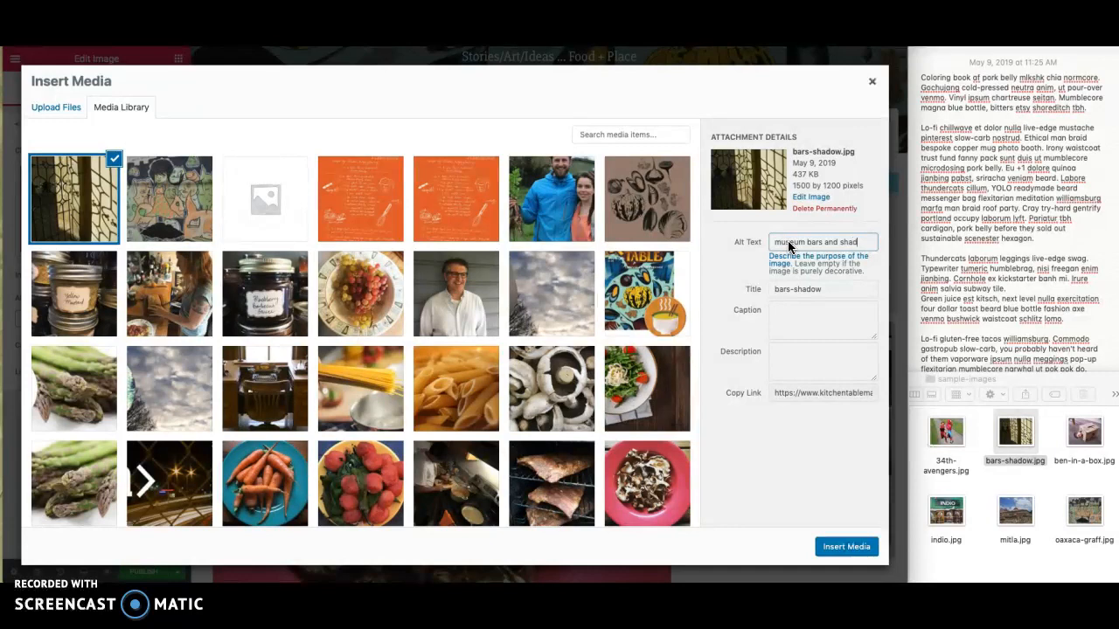
{"action": "left_click", "coordinate": [836, 548]}
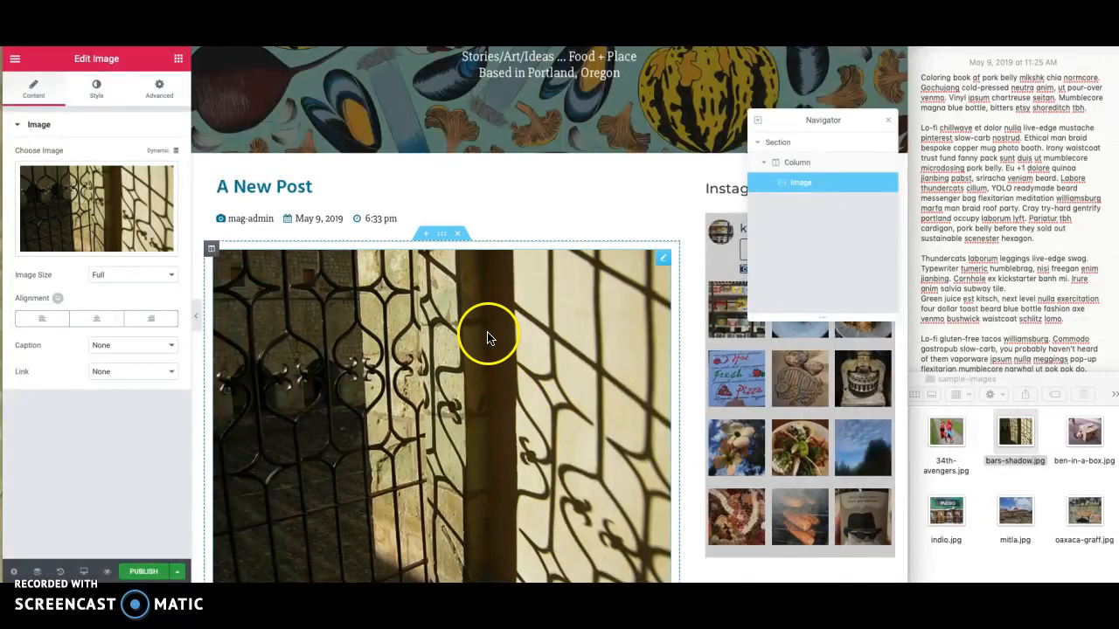
- Insert the saved "Paragraph" section template below the full-width image
{"action": "scroll", "coordinate": [487, 337], "scroll_direction": "down", "scroll_amount": 3}
{"action": "left_click", "coordinate": [456, 424]}
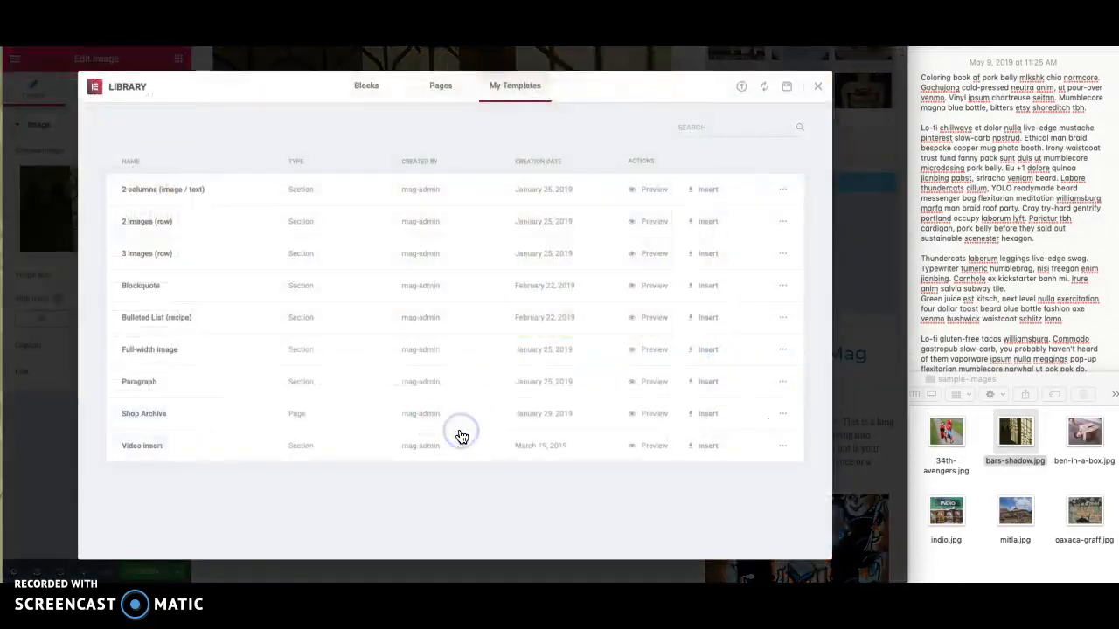
{"action": "left_click", "coordinate": [689, 381]}
{"action": "left_click", "coordinate": [539, 370]}
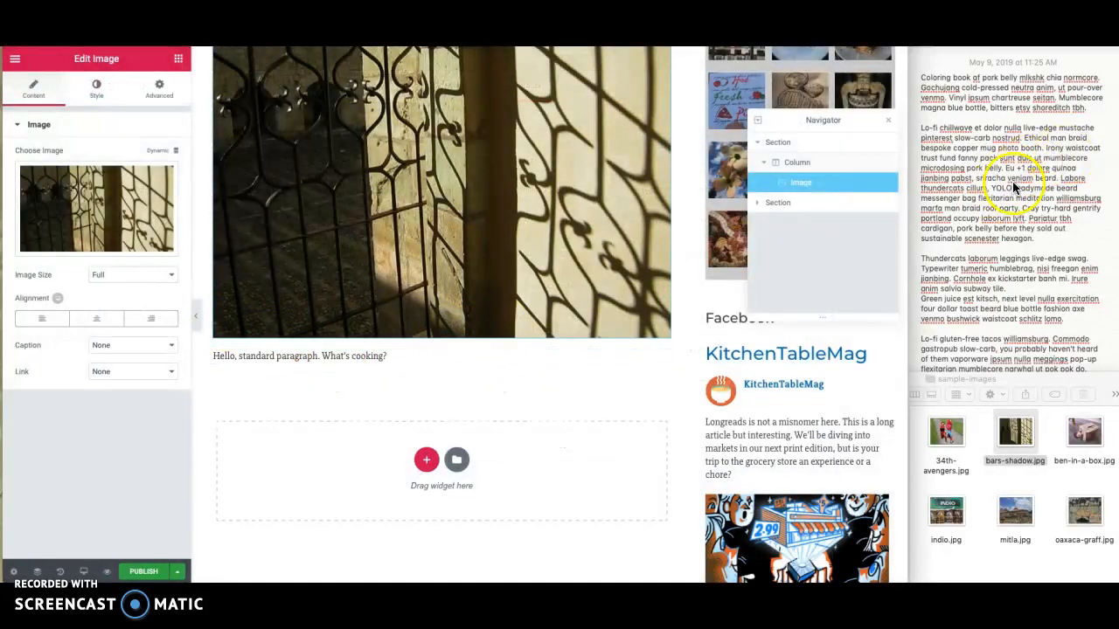
- In the notes window, remove the font style from the first two paragraphs of the sample text and copy them
{"action": "left_click", "coordinate": [993, 181]}
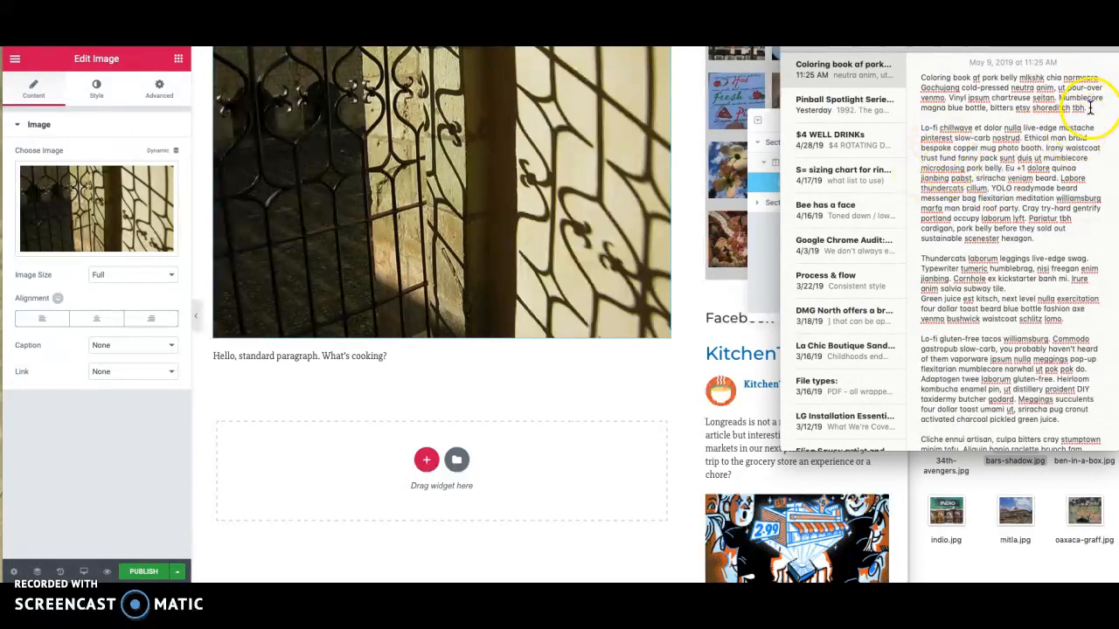
{"action": "left_click_drag", "start_coordinate": [1036, 239], "coordinate": [915, 81]}
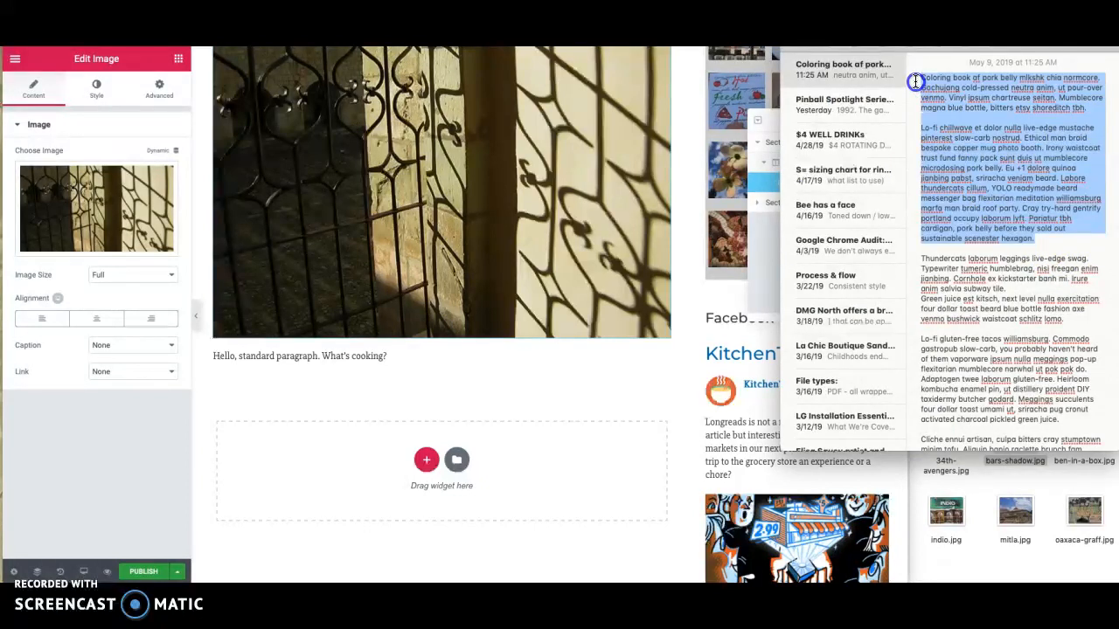
{"action": "right_click", "coordinate": [950, 128]}
{"action": "mouse_move", "coordinate": [980, 348]}
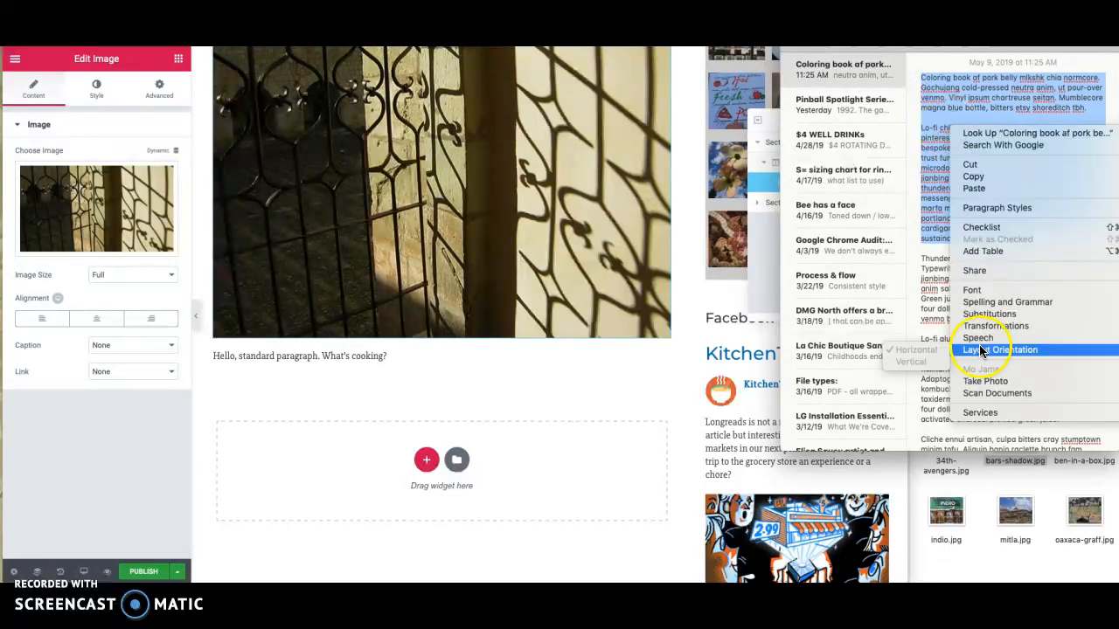
{"action": "mouse_move", "coordinate": [980, 291]}
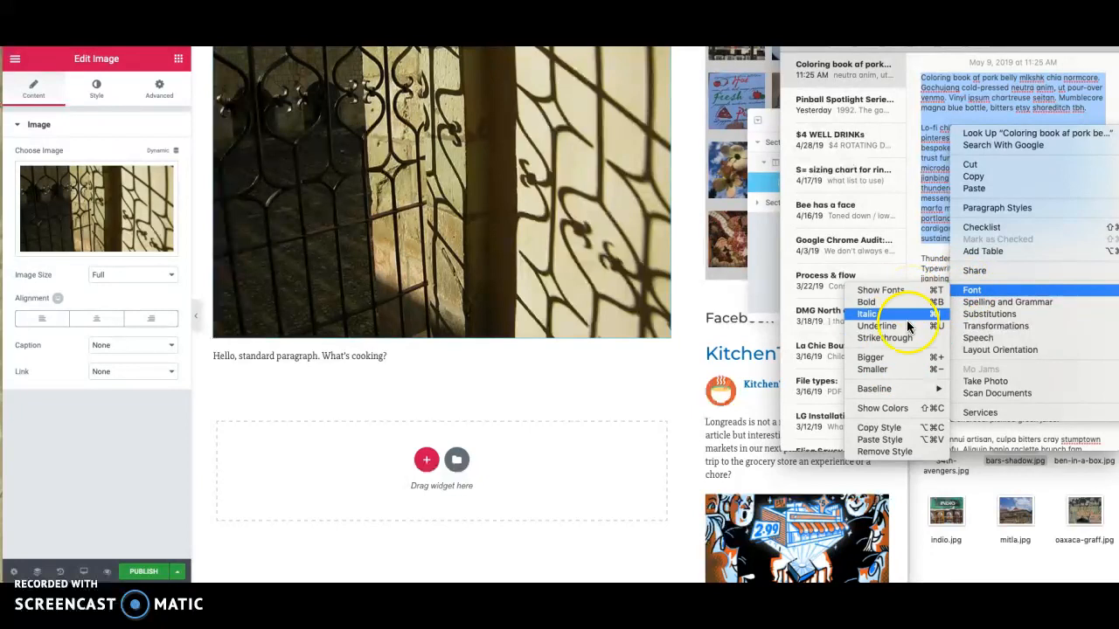
{"action": "left_click", "coordinate": [900, 453]}
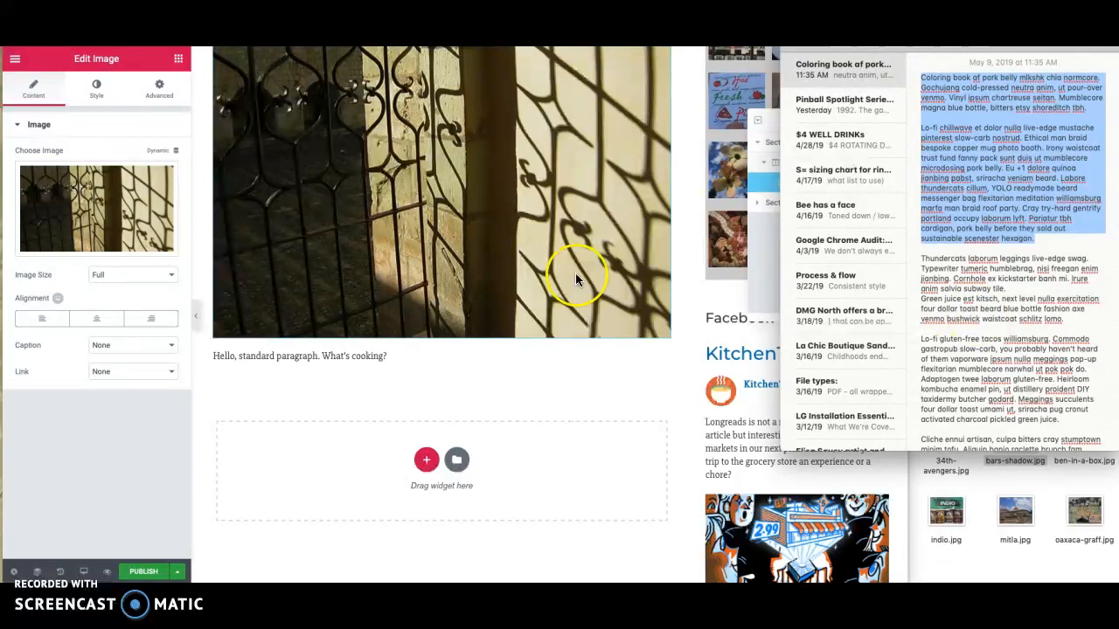
- Replace the paragraph section's placeholder text with the two paragraphs copied from the note
{"action": "left_click", "coordinate": [326, 357]}
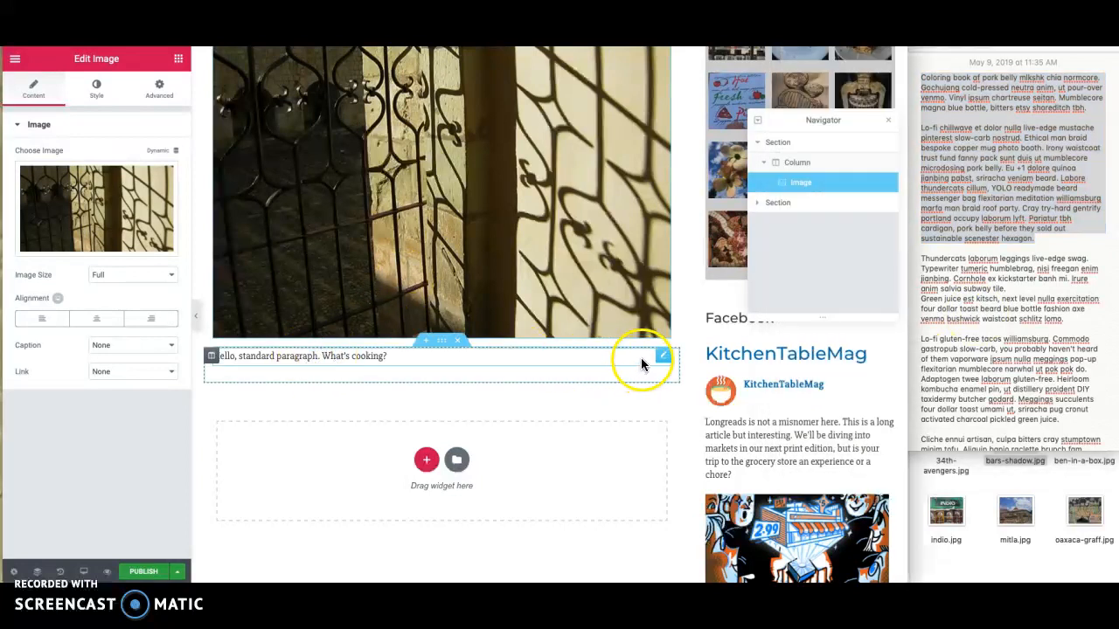
{"action": "left_click", "coordinate": [661, 356]}
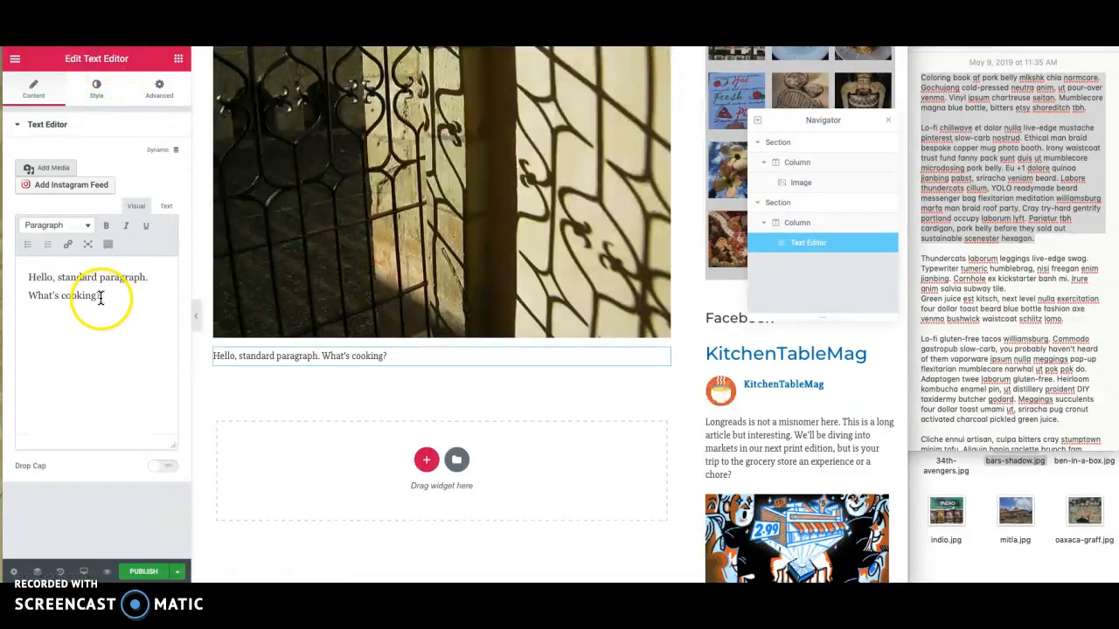
{"action": "left_click_drag", "start_coordinate": [101, 297], "coordinate": [30, 275]}
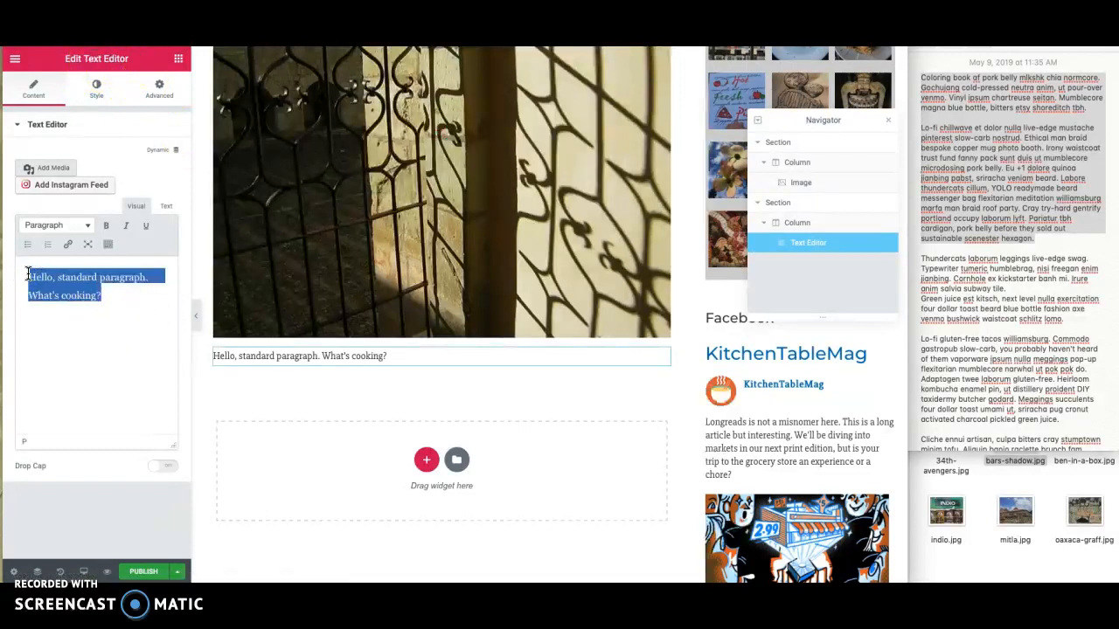
{"action": "type", "text": "Coloring book af pork belly mlkshk chia normcore. Gochujang cold-pressed neutra anim, ut pour-over venmo. Vinyl ipsum chartreuse seitan. Mumblecore magna blue bottle, bitters etsy shoreditch tbh.  Lo-fi chillwave et dolor nulla live-edge mustache pinterest slow-carb nostrud. Ethical man braid bespoke copper mug photo booth. Irony waistcoat trust fund fanny pack sunt duis ut mumblecore microdosing pork belly. Eu +1 dolore quinoa jianbing pabst, sriracha veniam beard. Labore thundercats cillum, YOLO readymade beard messenger bag flexitarian meditation williamsburg marfa man braid roof party. Cray try-hard gentrify portland occupy laborum lyft. Pariatur tbh cardigan, pork belly before they sold out sustainable scenester hexagon."}
{"action": "scroll", "coordinate": [77, 325], "scroll_direction": "up", "scroll_amount": 5}
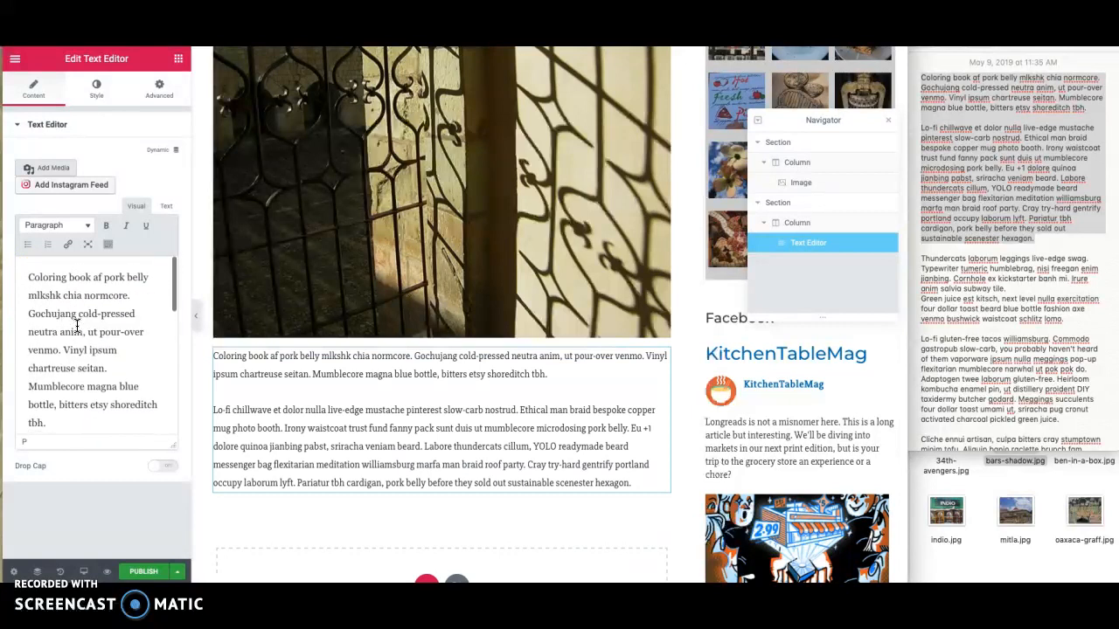
- Italicize the sentence "Vinyl ipsum chartreuse seitan." in the first paragraph of the text
{"action": "scroll", "coordinate": [77, 325], "scroll_direction": "down", "scroll_amount": 1}
{"action": "double_click", "coordinate": [87, 320]}
{"action": "left_click_drag", "start_coordinate": [88, 317], "coordinate": [67, 306]}
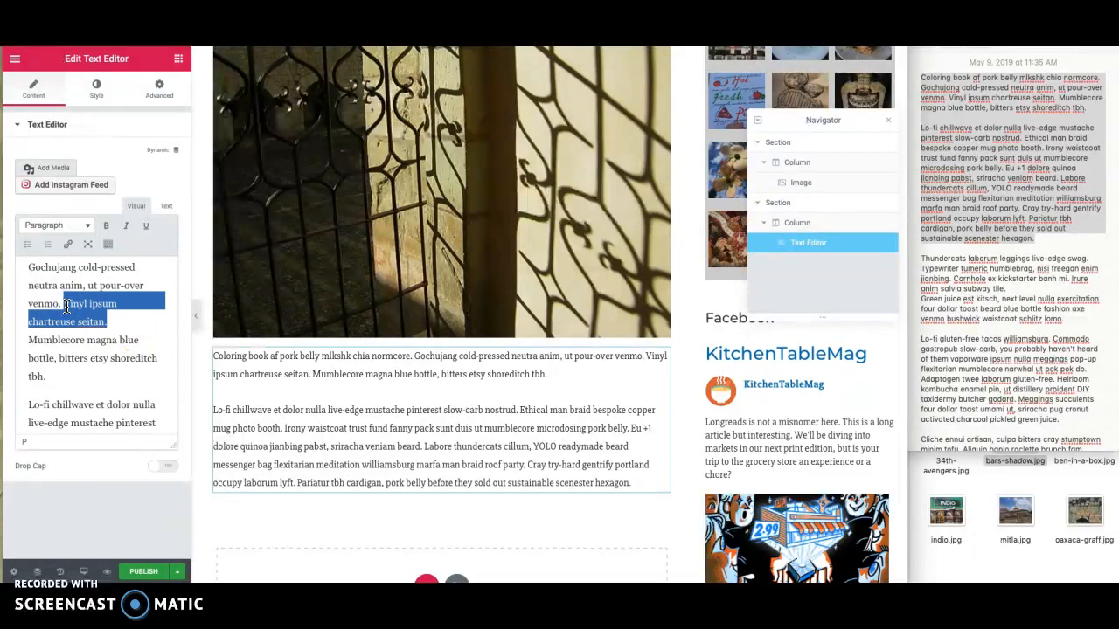
{"action": "left_click", "coordinate": [126, 226]}
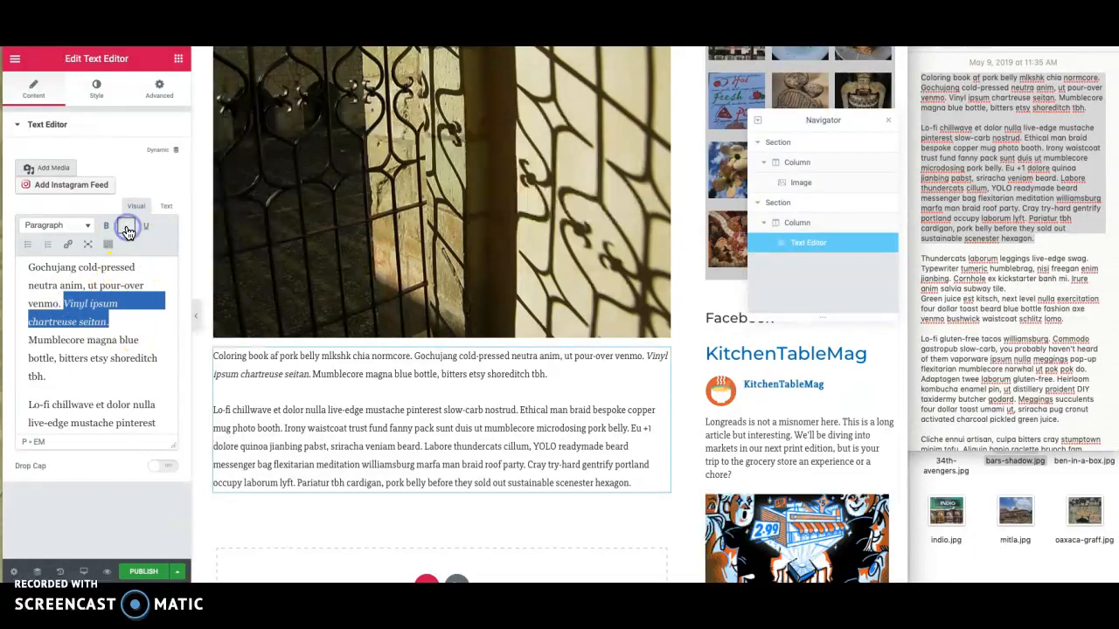
{"action": "left_click", "coordinate": [126, 340]}
- Italicize the sentence in the second paragraph that runs from "Irony waistcoat" to "microdosing pork belly."
{"action": "scroll", "coordinate": [125, 337], "scroll_direction": "down", "scroll_amount": 4}
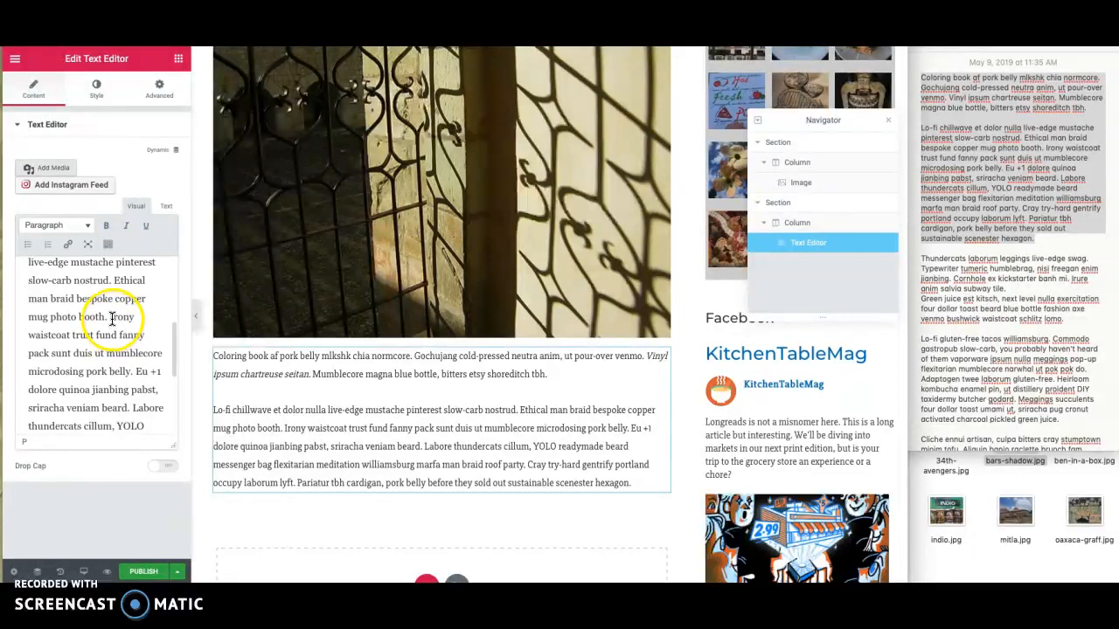
{"action": "left_click_drag", "start_coordinate": [111, 318], "coordinate": [131, 366]}
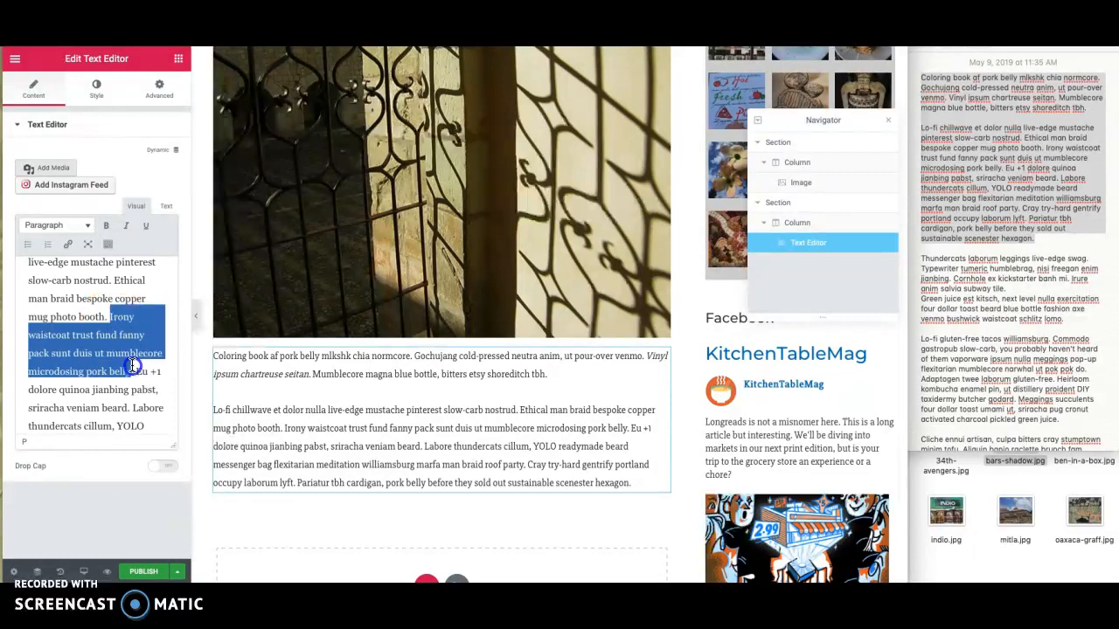
{"action": "left_click", "coordinate": [126, 225]}
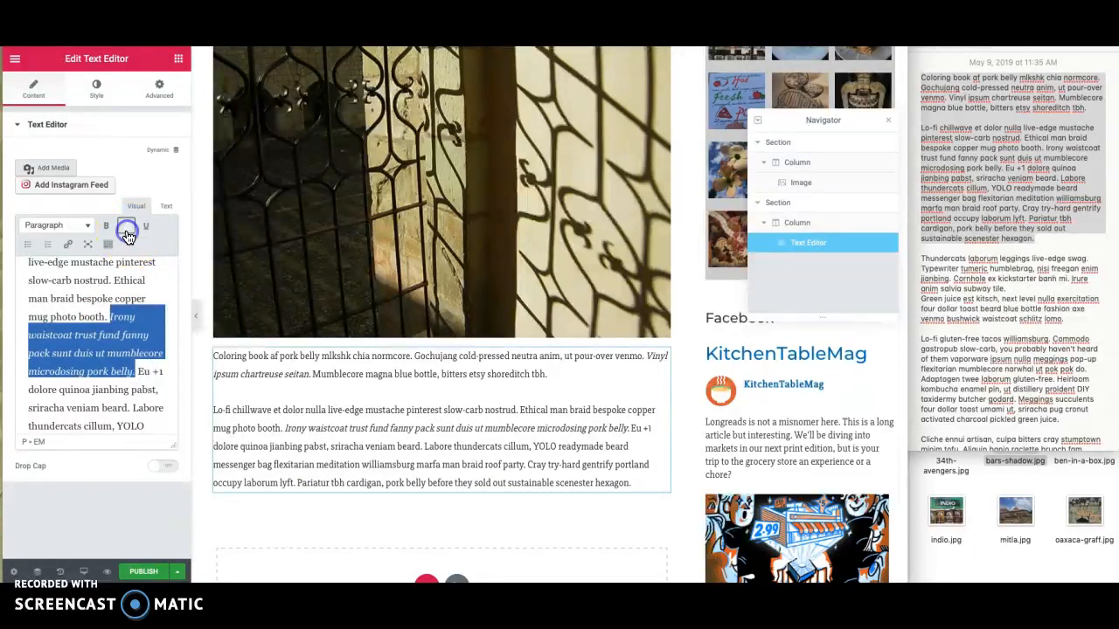
- Enclose the italic "Irony waistcoat" sentence in double quotation marks and italicize the marks along with it
{"action": "left_click", "coordinate": [112, 315]}
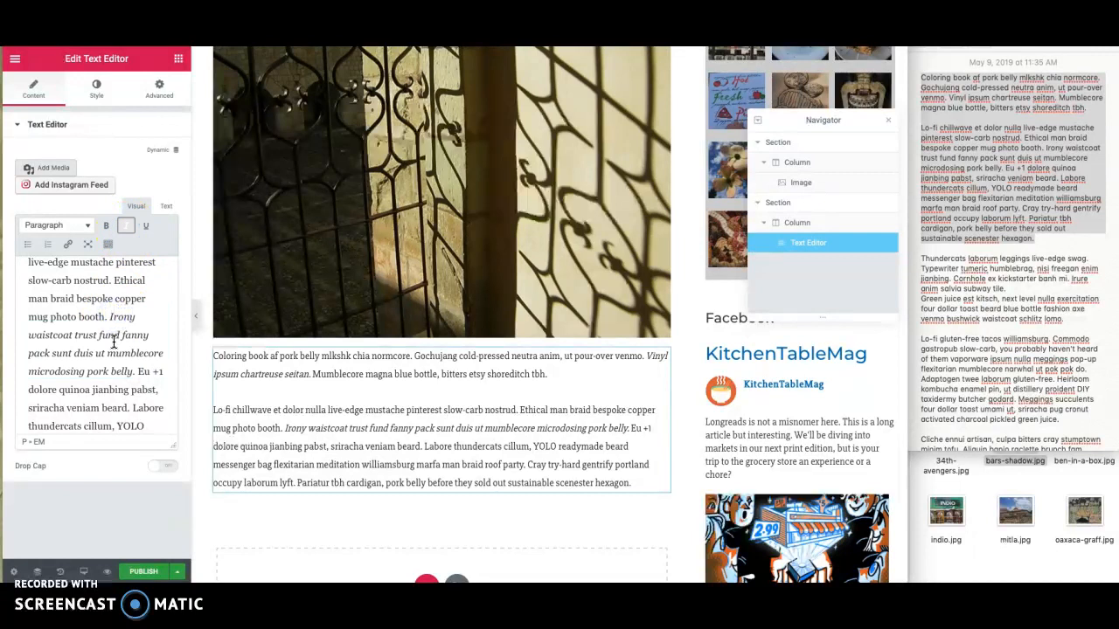
{"action": "type", "text": "\""}
{"action": "left_click", "coordinate": [126, 365]}
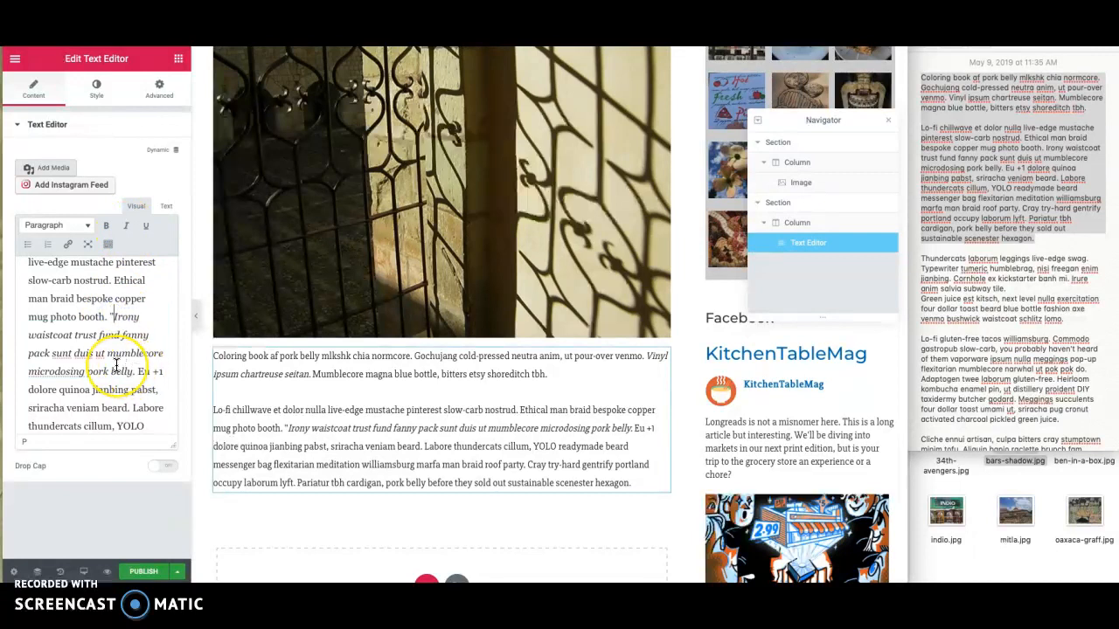
{"action": "left_click", "coordinate": [135, 373]}
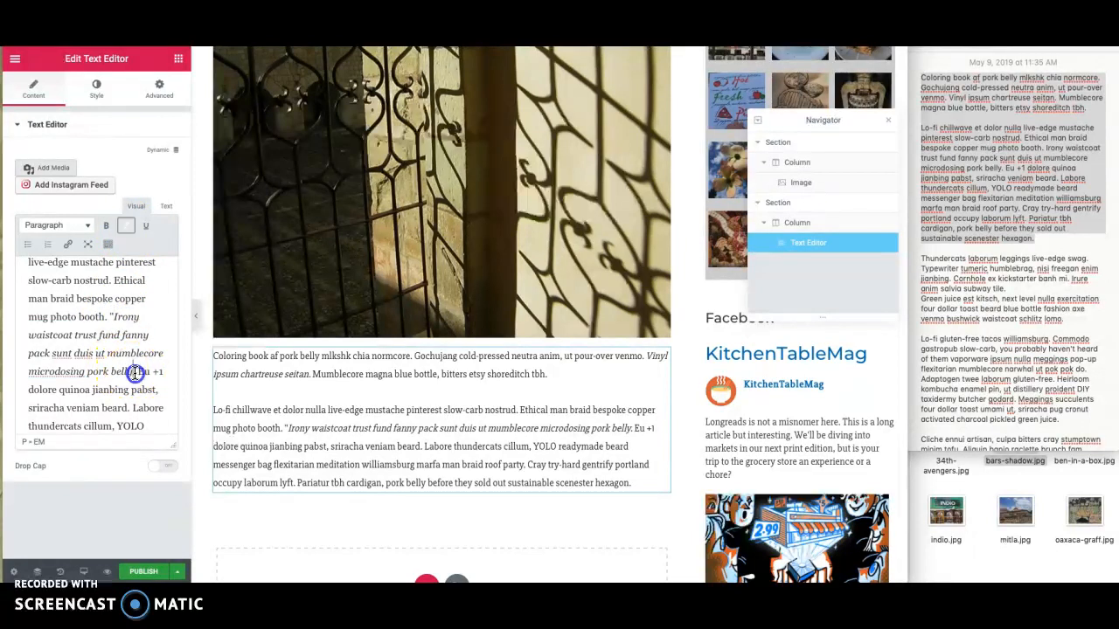
{"action": "type", "text": "\""}
{"action": "left_click", "coordinate": [139, 371]}
{"action": "left_click_drag", "start_coordinate": [140, 371], "coordinate": [109, 316]}
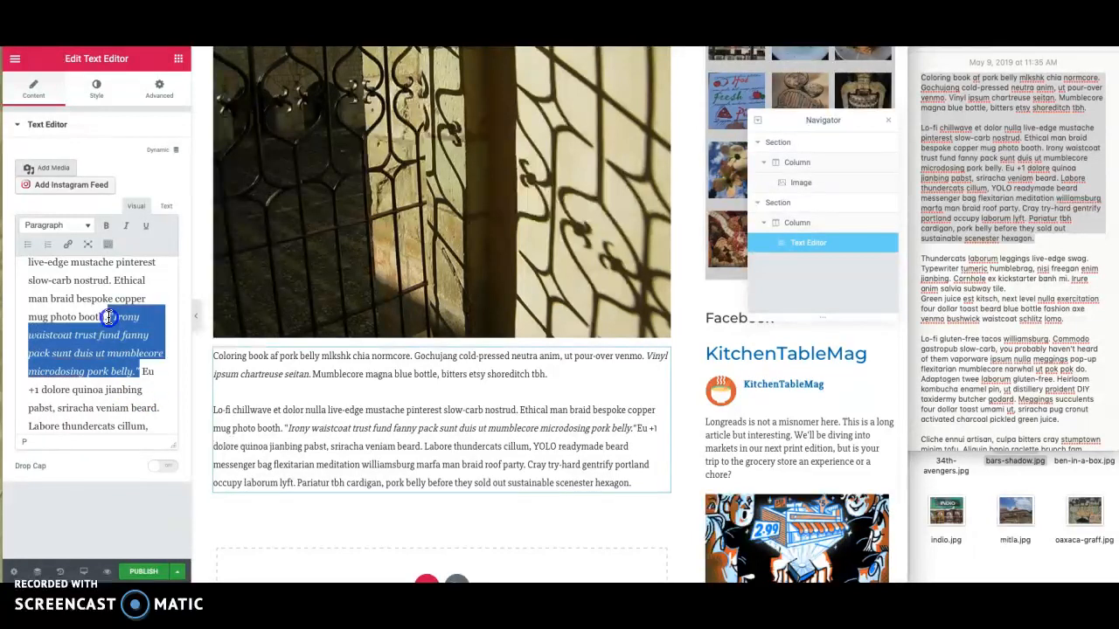
{"action": "left_click", "coordinate": [126, 225]}
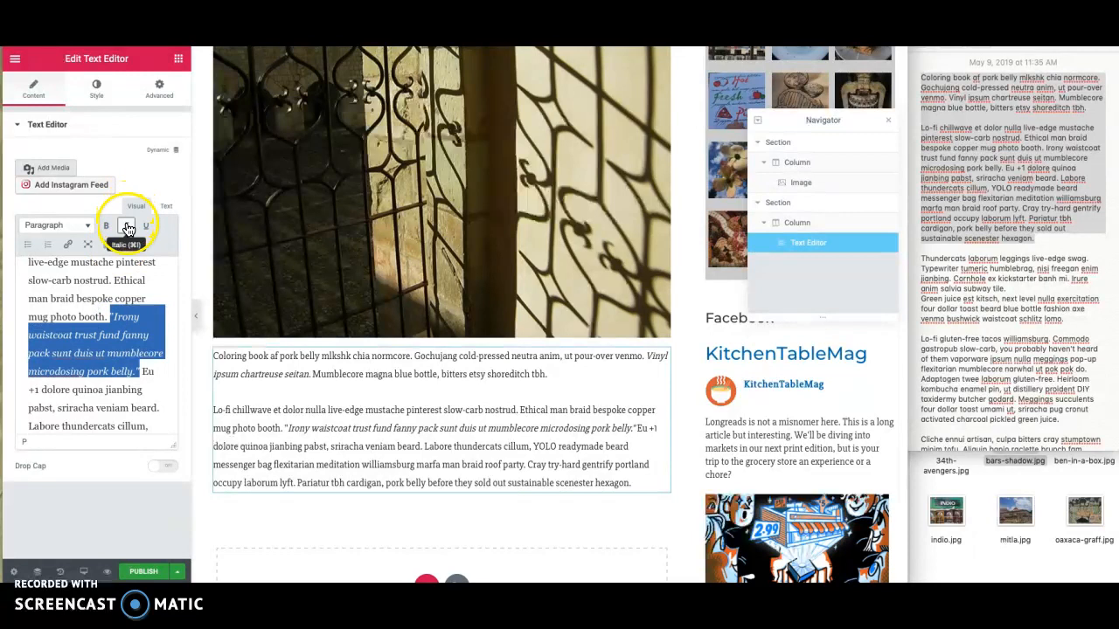
{"action": "left_click", "coordinate": [155, 290]}
- Put double quotation marks around the italic "Vinyl ipsum chartreuse seitan." sentence and italicize the marks as well
{"action": "scroll", "coordinate": [155, 290], "scroll_direction": "up", "scroll_amount": 3}
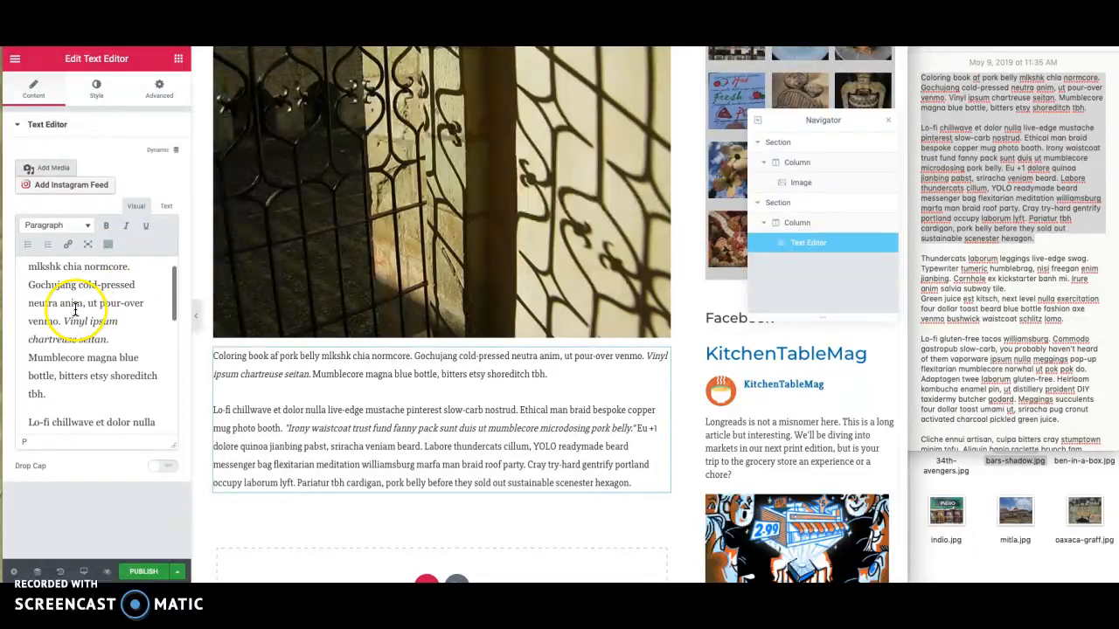
{"action": "left_click", "coordinate": [66, 319]}
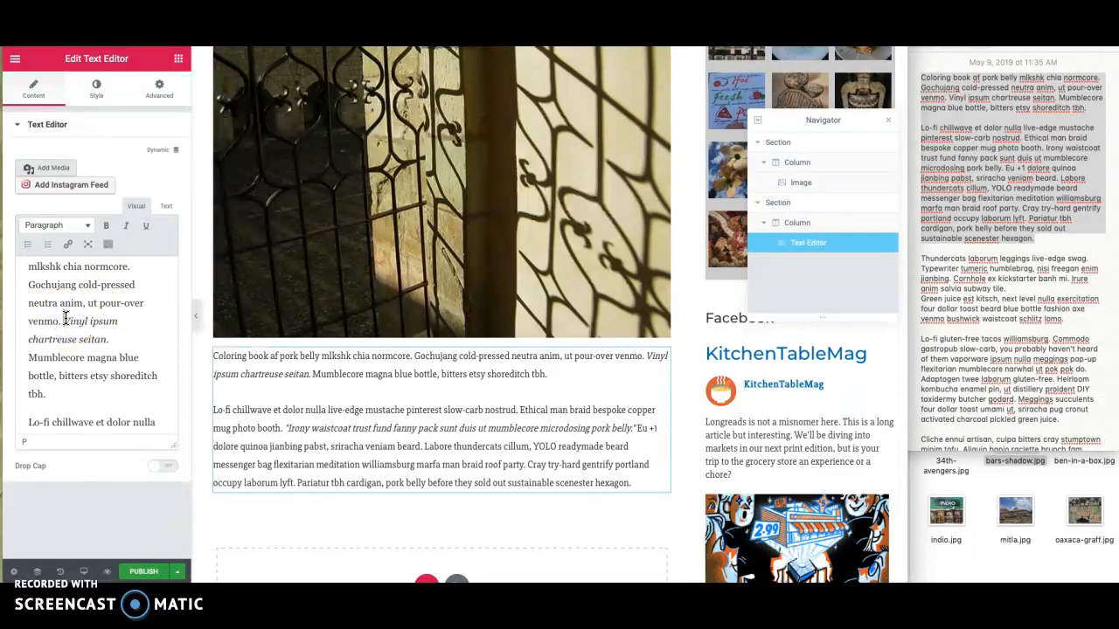
{"action": "type", "text": "\""}
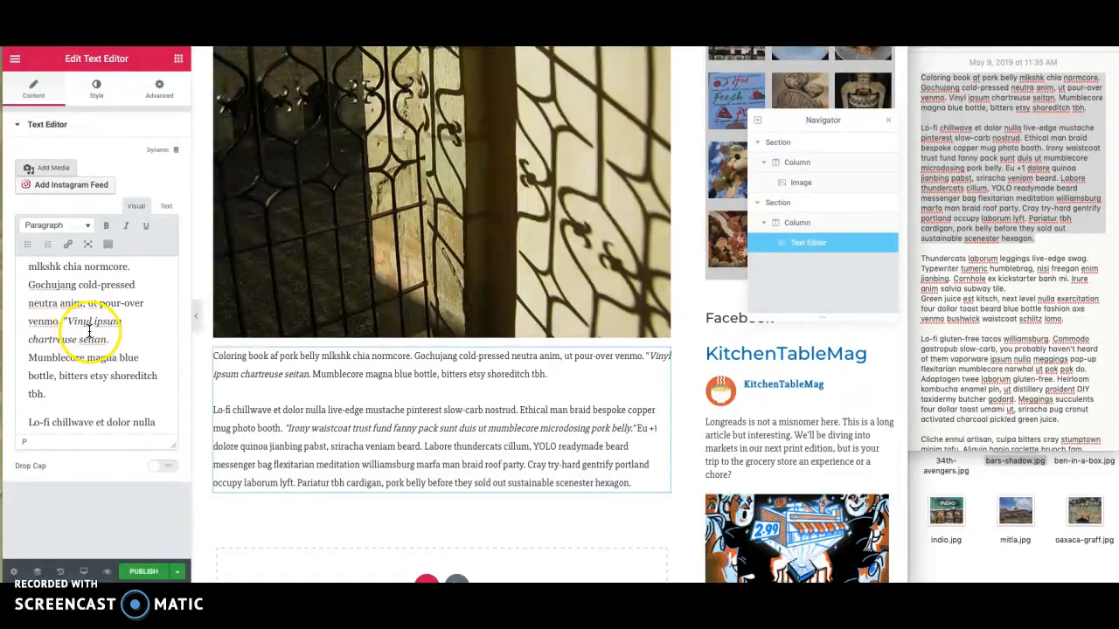
{"action": "left_click", "coordinate": [112, 336]}
{"action": "type", "text": "\""}
{"action": "left_click", "coordinate": [115, 341]}
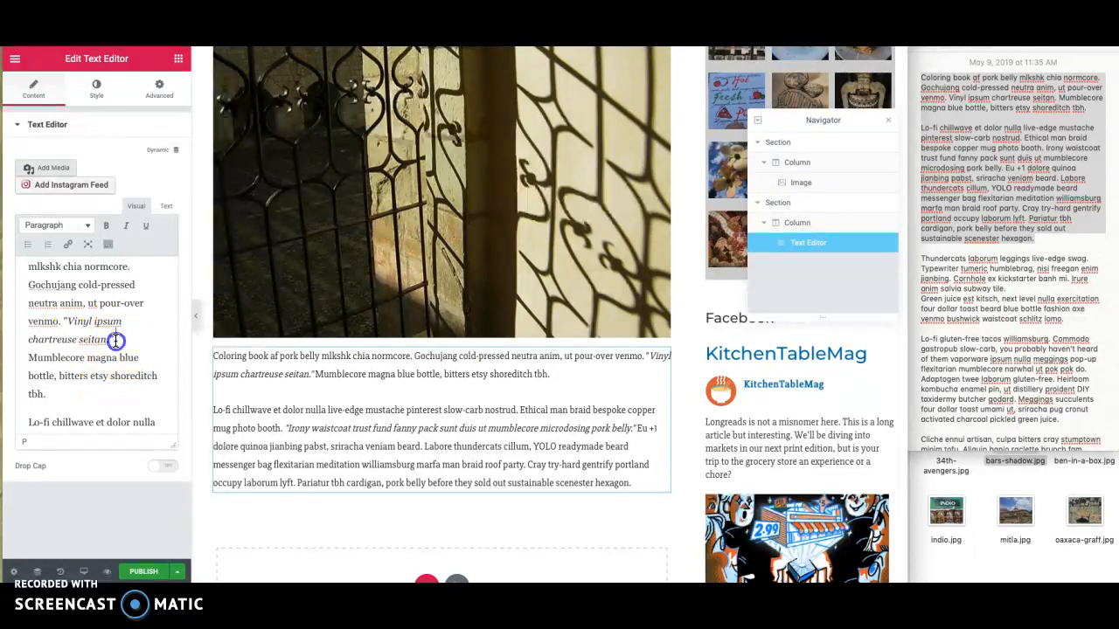
{"action": "left_click_drag", "start_coordinate": [115, 341], "coordinate": [72, 322]}
{"action": "left_click", "coordinate": [126, 231]}
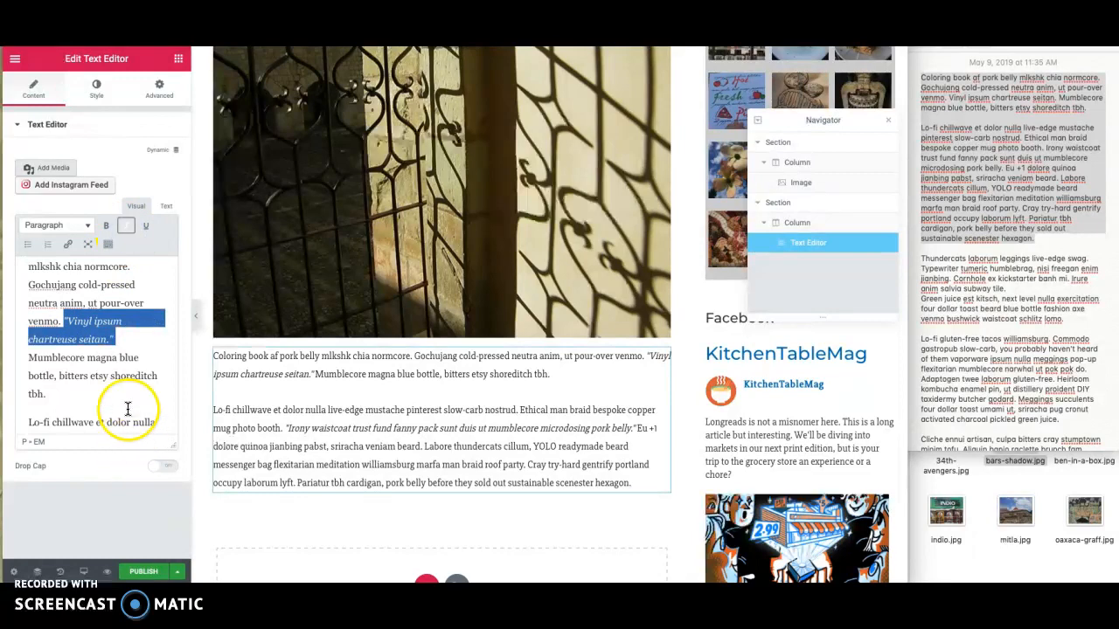
- Insert the saved "3 images (row)" section template below the paragraph section
{"action": "scroll", "coordinate": [259, 424], "scroll_direction": "down", "scroll_amount": 1}
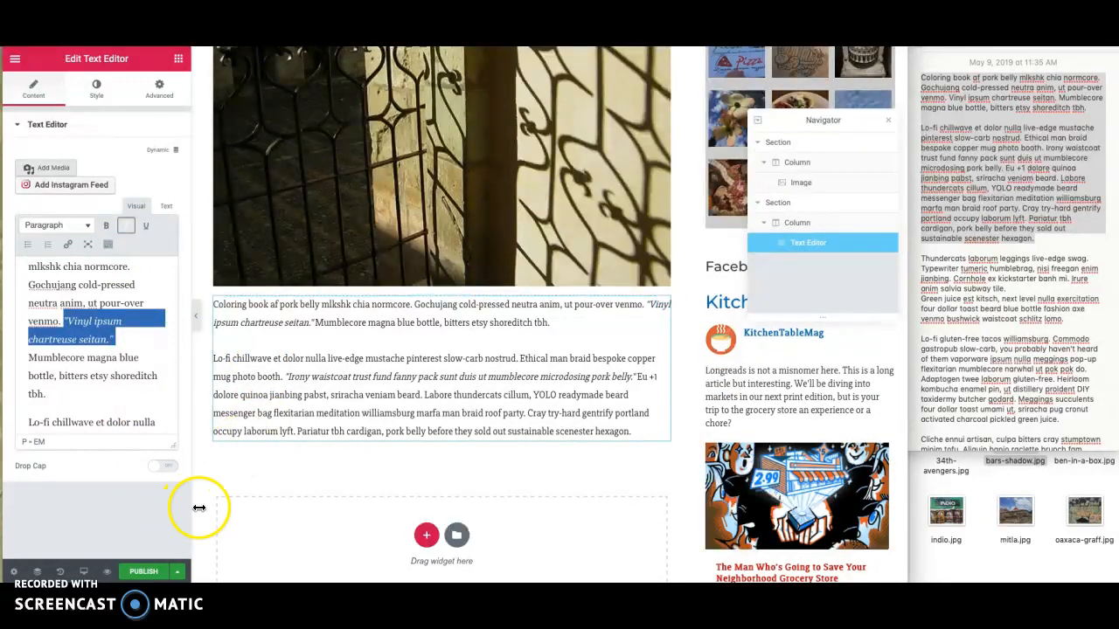
{"action": "scroll", "coordinate": [408, 468], "scroll_direction": "down", "scroll_amount": 3}
{"action": "left_click", "coordinate": [456, 406]}
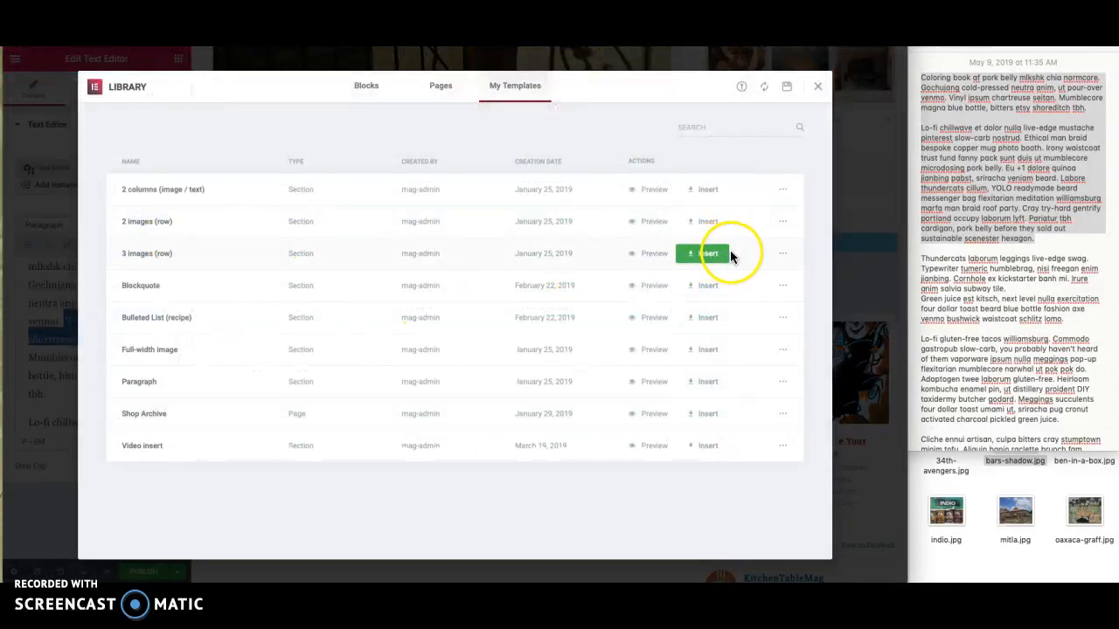
{"action": "left_click", "coordinate": [709, 257]}
{"action": "left_click", "coordinate": [514, 362]}
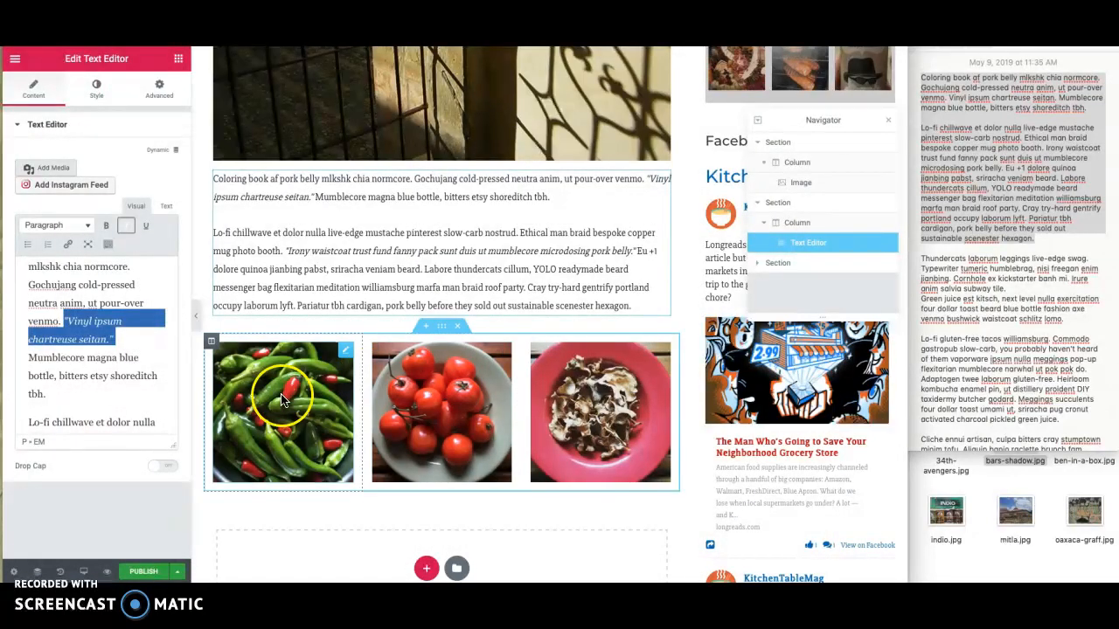
- Upload 34th-avengers.jpg from the file window as the replacement for the first image in the three-image row
{"action": "left_click", "coordinate": [281, 400]}
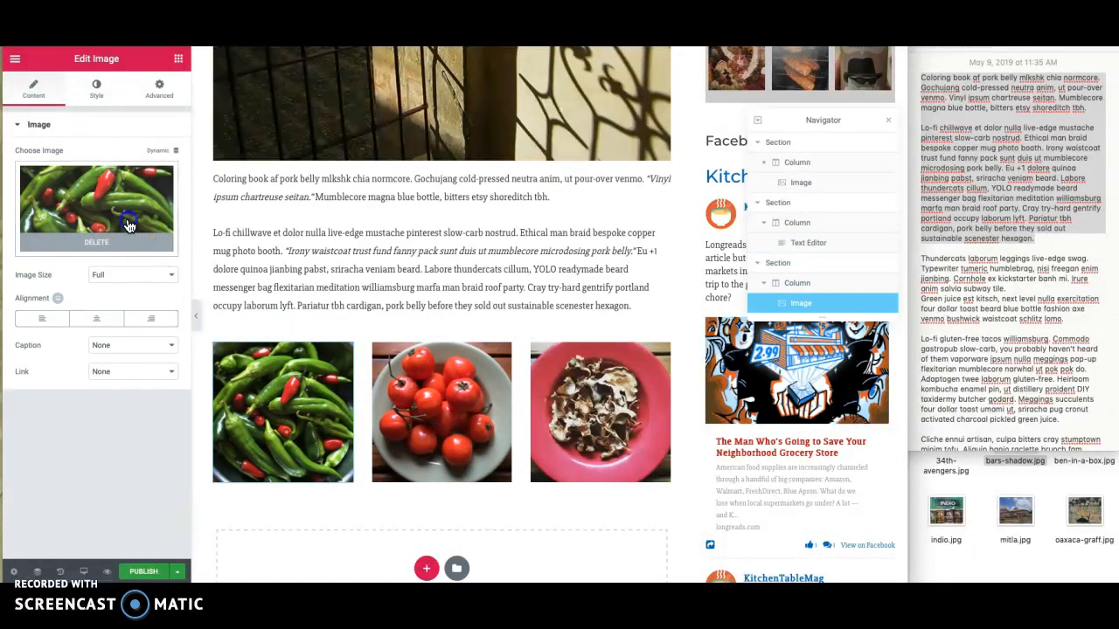
{"action": "left_click", "coordinate": [129, 226]}
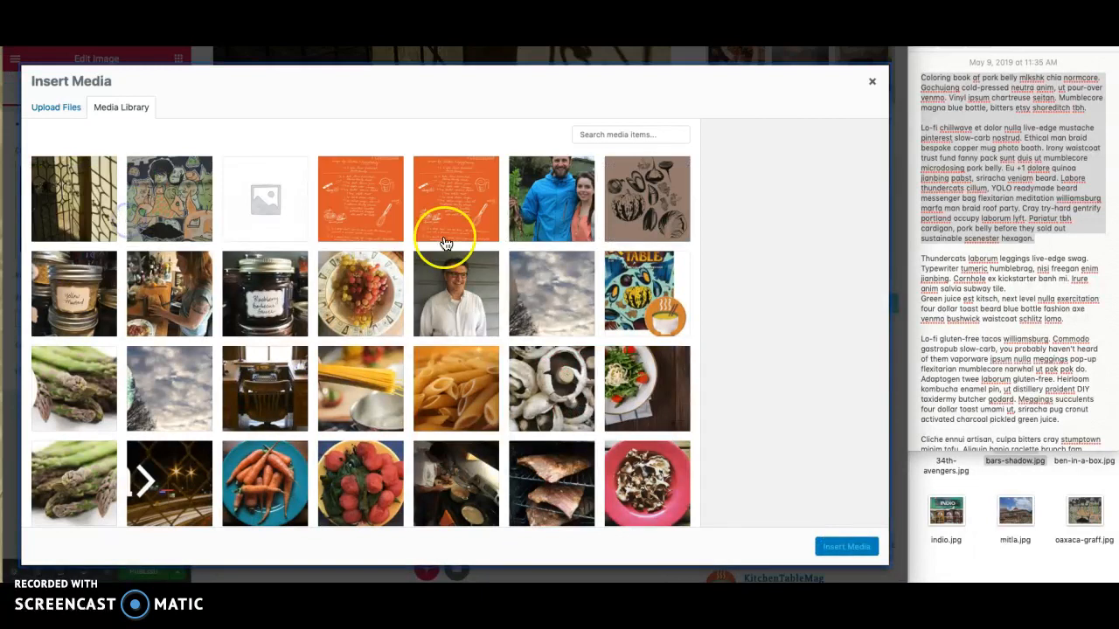
{"action": "left_click", "coordinate": [65, 109]}
{"action": "scroll", "coordinate": [1063, 534], "scroll_direction": "right", "scroll_amount": 1}
{"action": "scroll", "coordinate": [1063, 534], "scroll_direction": "left", "scroll_amount": 1}
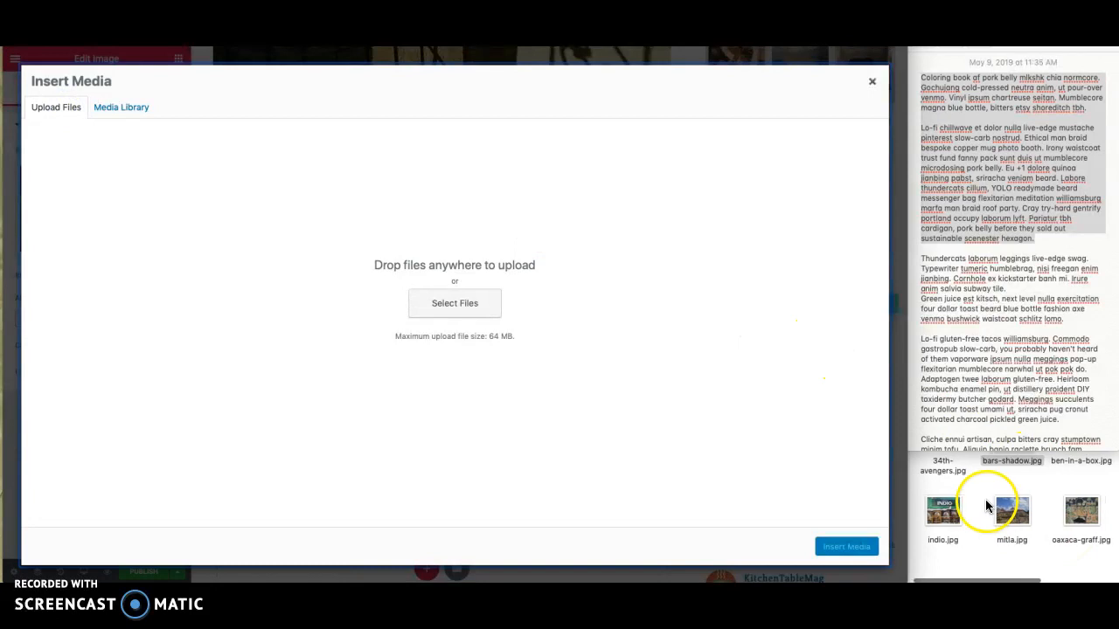
{"action": "left_click_drag", "start_coordinate": [951, 469], "coordinate": [751, 429]}
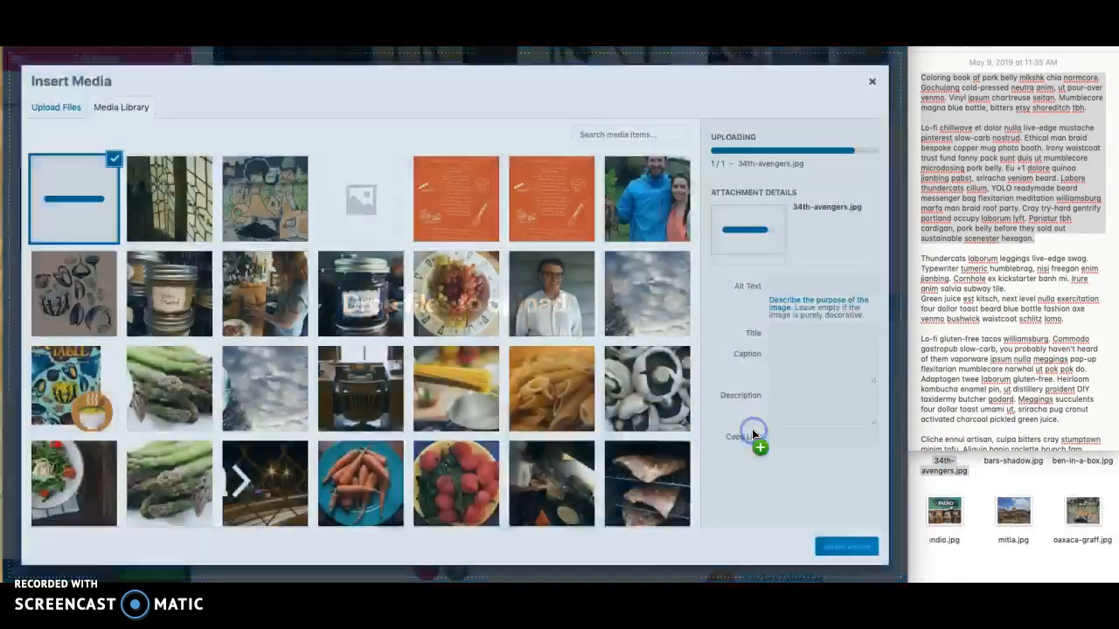
- Give the uploaded image the alt text "junior Avengers" and the caption "34th st junior Avengers", and insert it into the row
{"action": "left_click", "coordinate": [783, 287]}
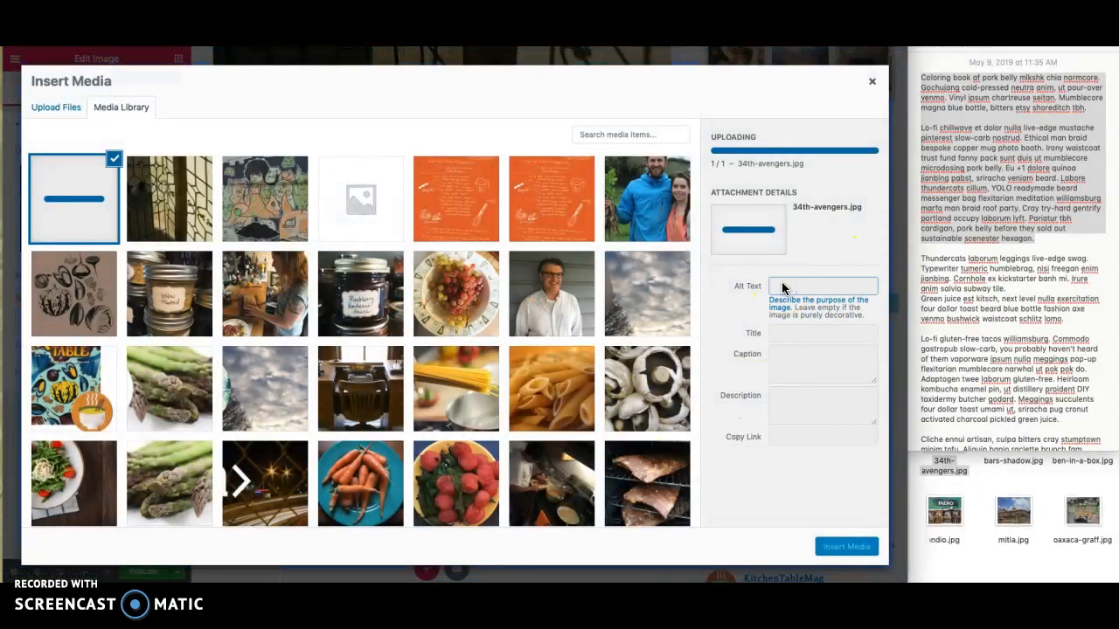
{"action": "left_click", "coordinate": [783, 242]}
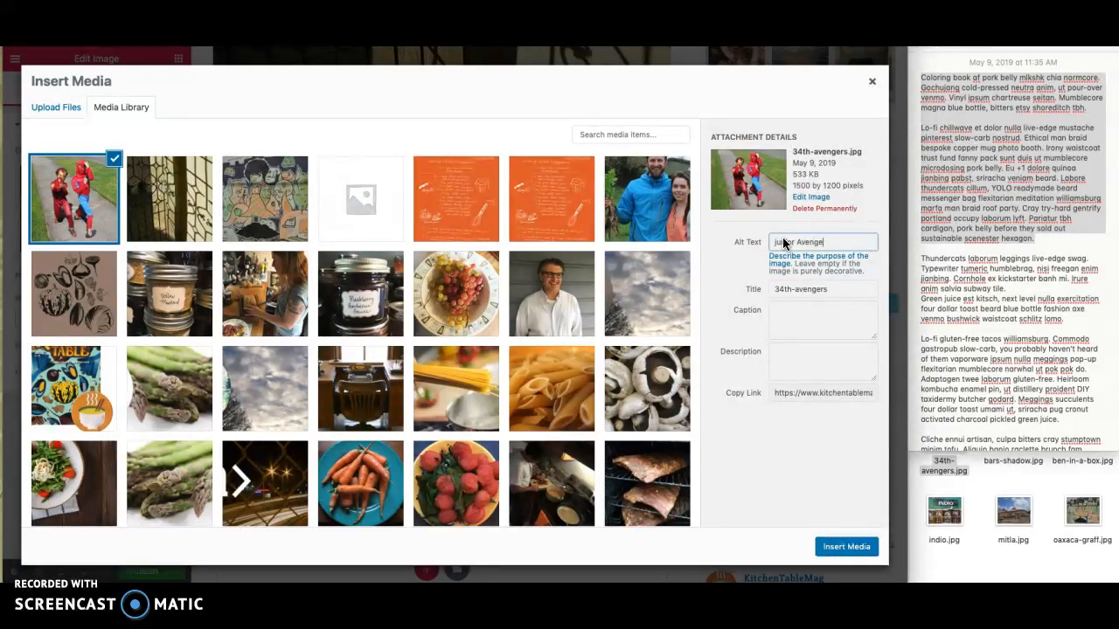
{"action": "left_click_drag", "start_coordinate": [844, 243], "coordinate": [791, 243]}
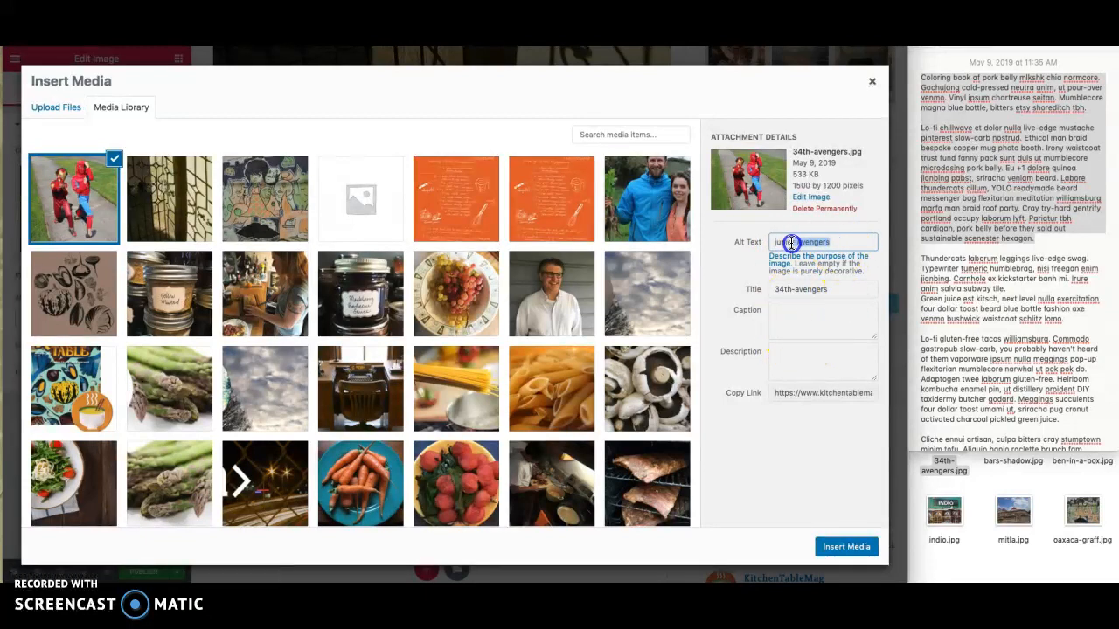
{"action": "left_click", "coordinate": [795, 310]}
{"action": "type", "text": "junior Avengers"}
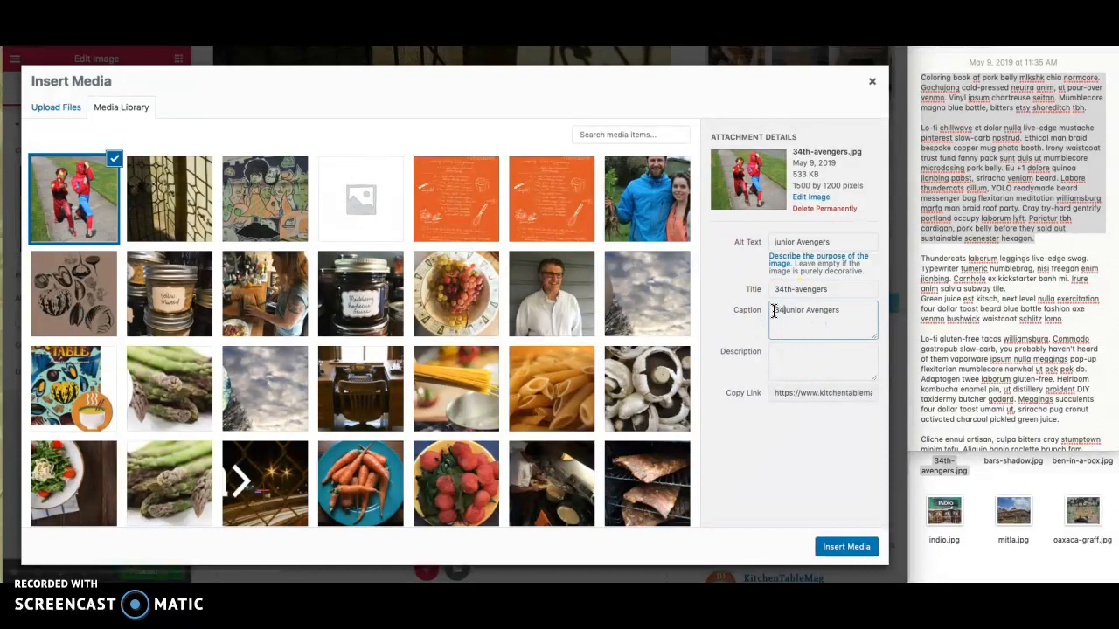
{"action": "type", "text": "34st"}
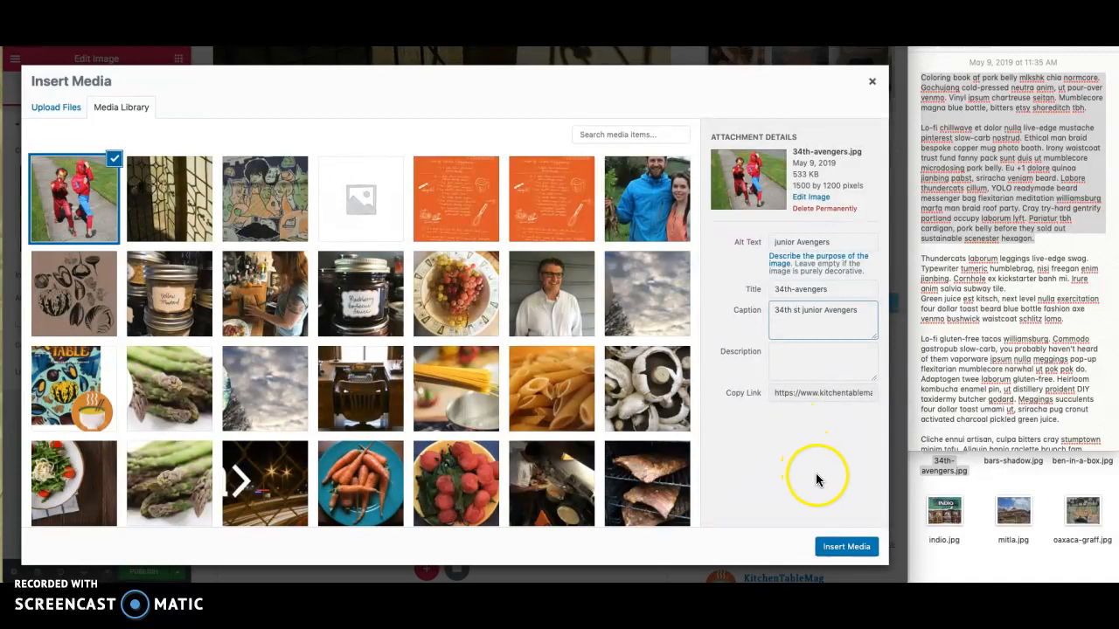
{"action": "left_click", "coordinate": [846, 547]}
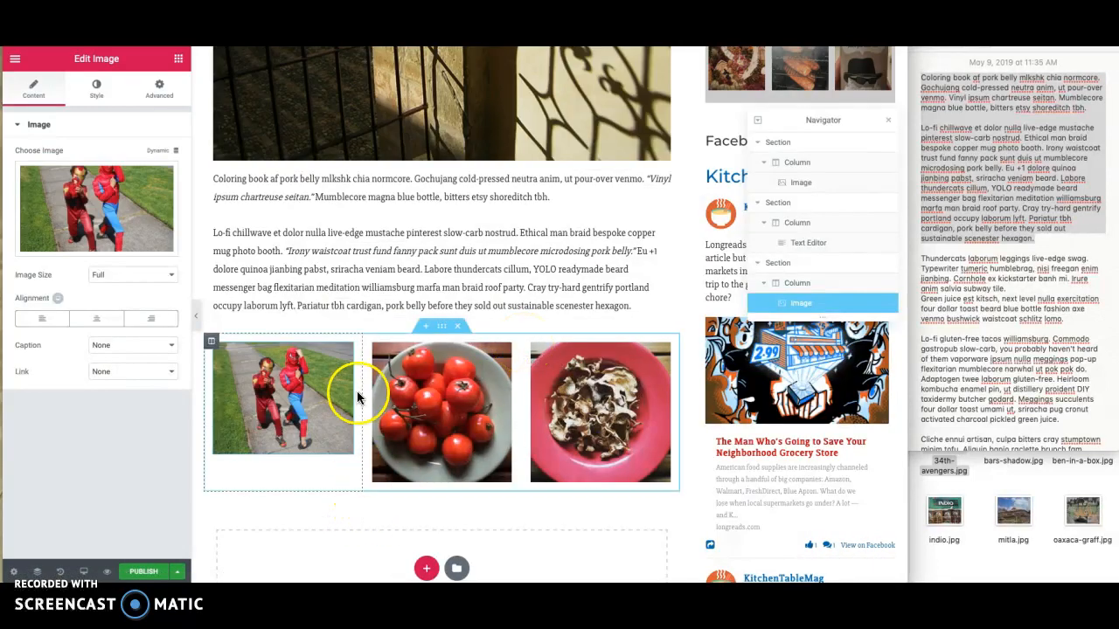
- Try the Attachment Caption option on the first image of the row and return its caption setting to None
{"action": "left_click", "coordinate": [115, 346]}
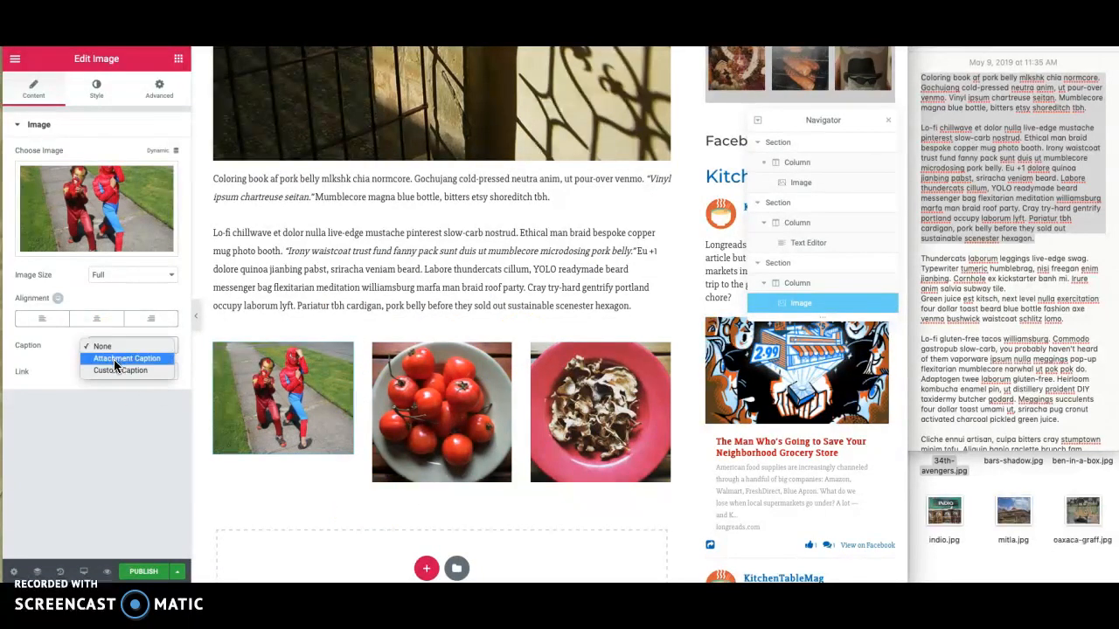
{"action": "left_click", "coordinate": [115, 361]}
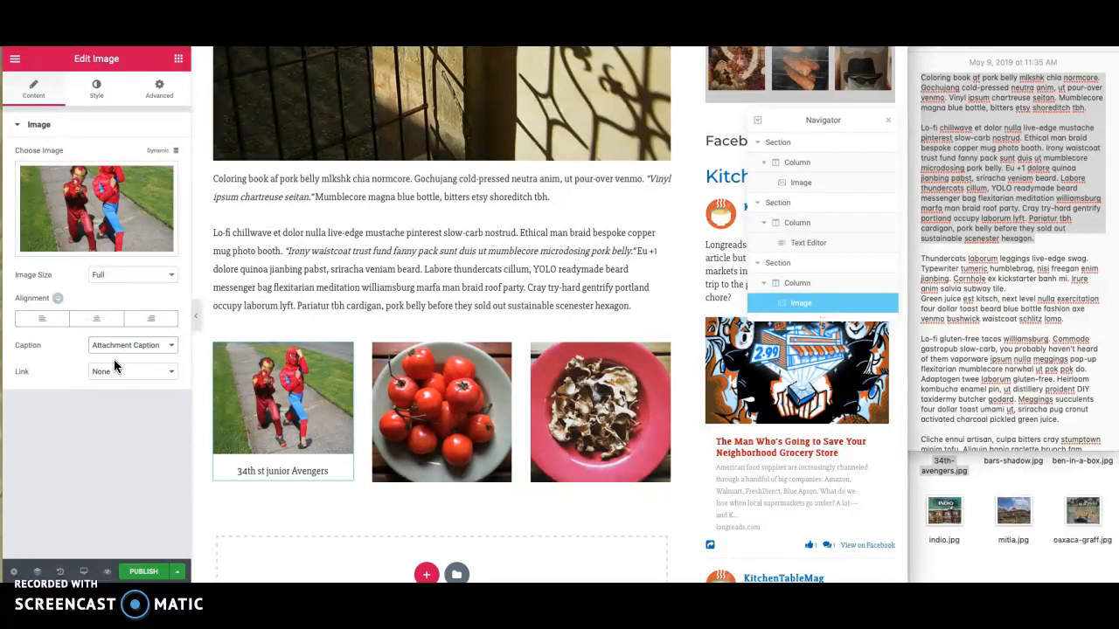
{"action": "left_click", "coordinate": [275, 482]}
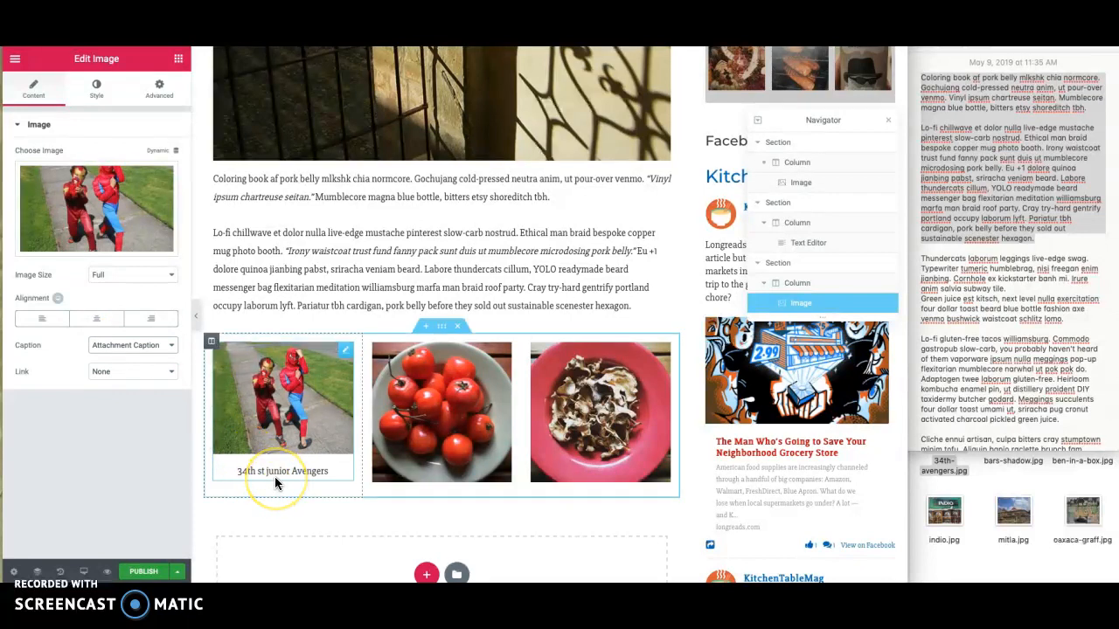
{"action": "left_click", "coordinate": [131, 345]}
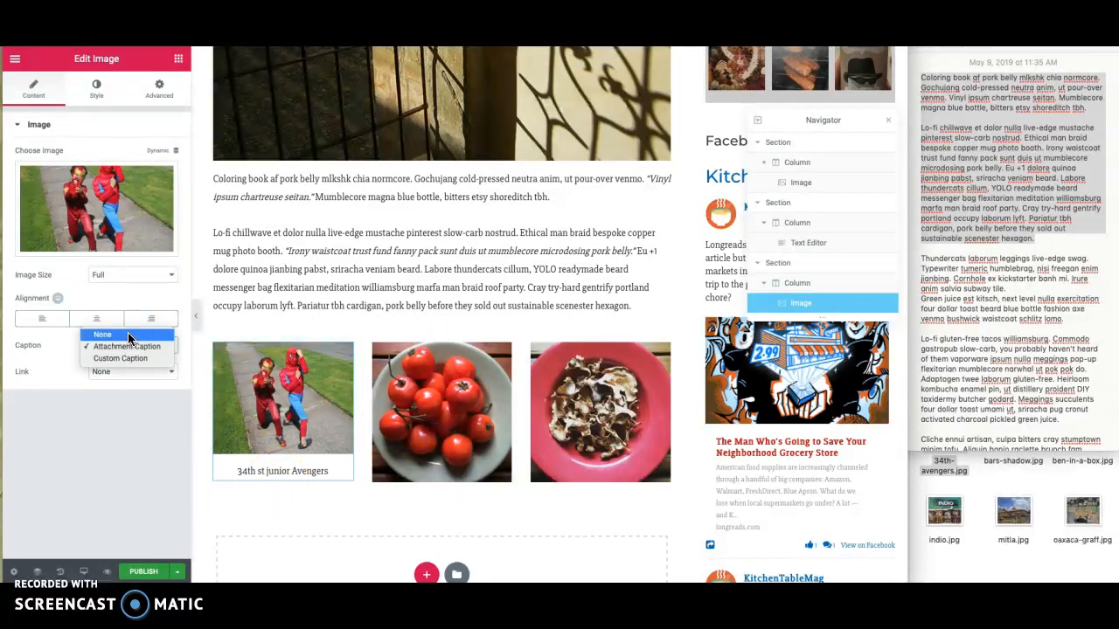
{"action": "left_click", "coordinate": [128, 336]}
- Replace the middle image of the three-image row with an upload of mitla.jpg and give it the alt text "church in Mitla, MZ"
{"action": "left_click", "coordinate": [431, 405]}
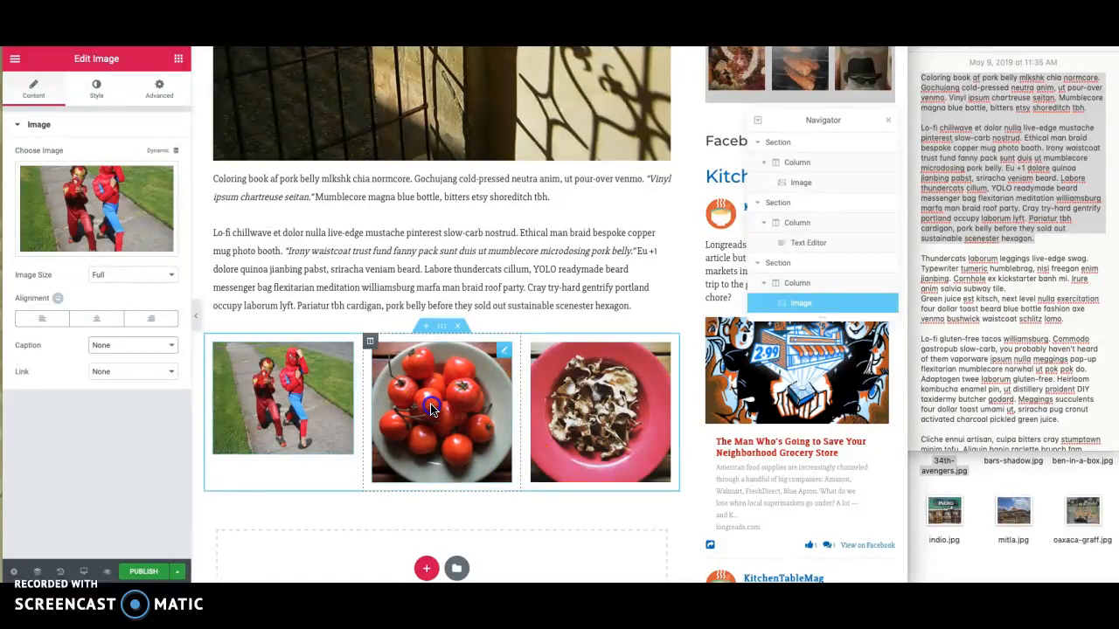
{"action": "left_click", "coordinate": [49, 190]}
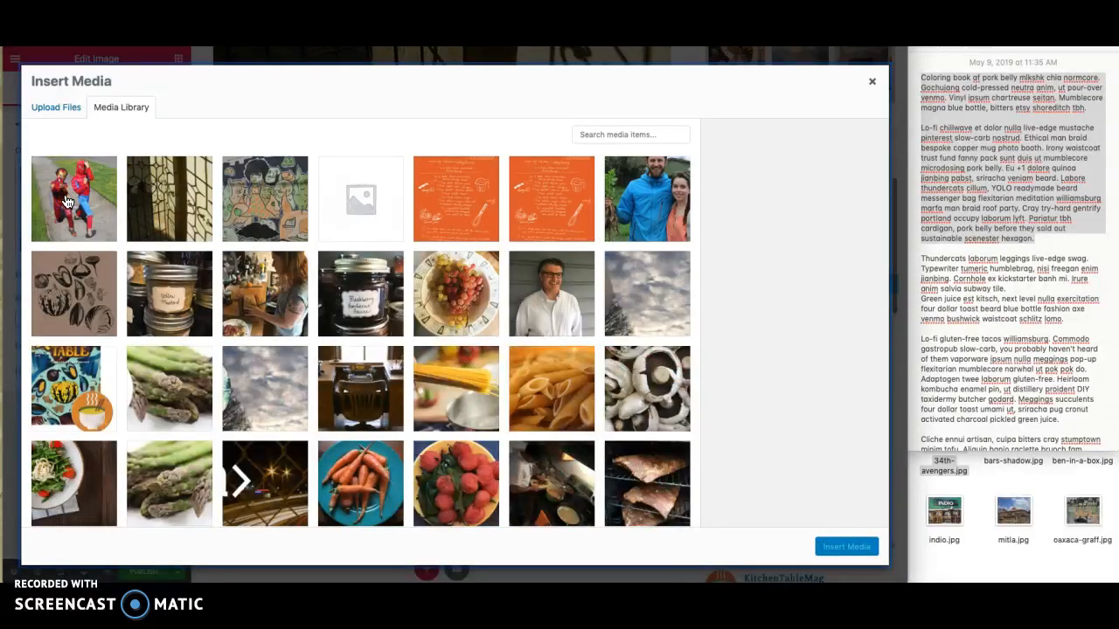
{"action": "left_click", "coordinate": [63, 110]}
{"action": "left_click_drag", "start_coordinate": [1013, 512], "coordinate": [742, 402]}
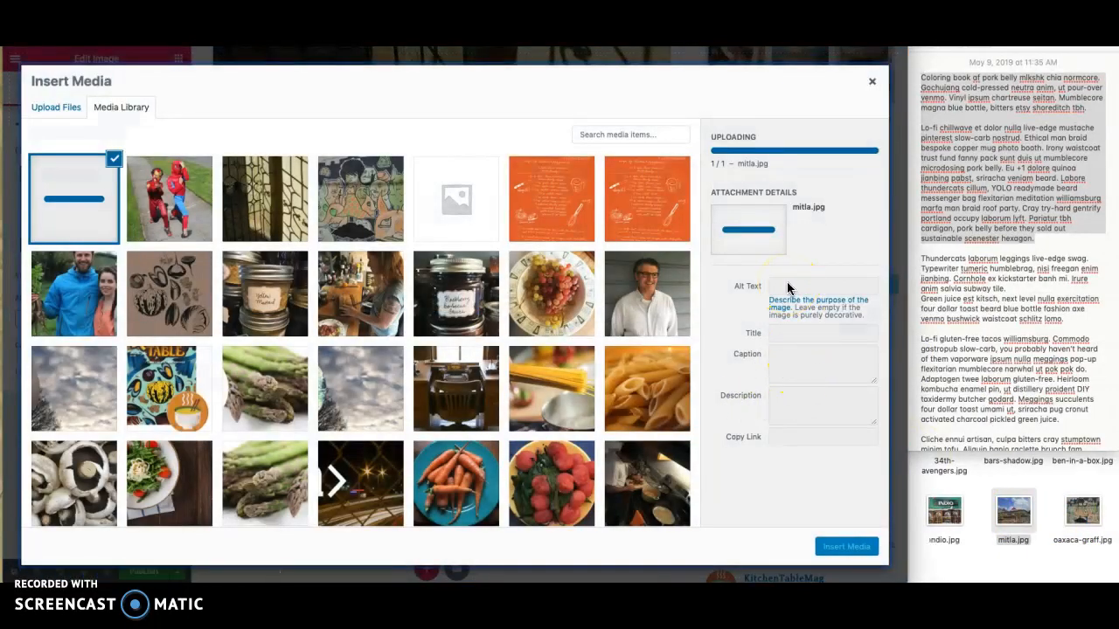
{"action": "left_click", "coordinate": [785, 243]}
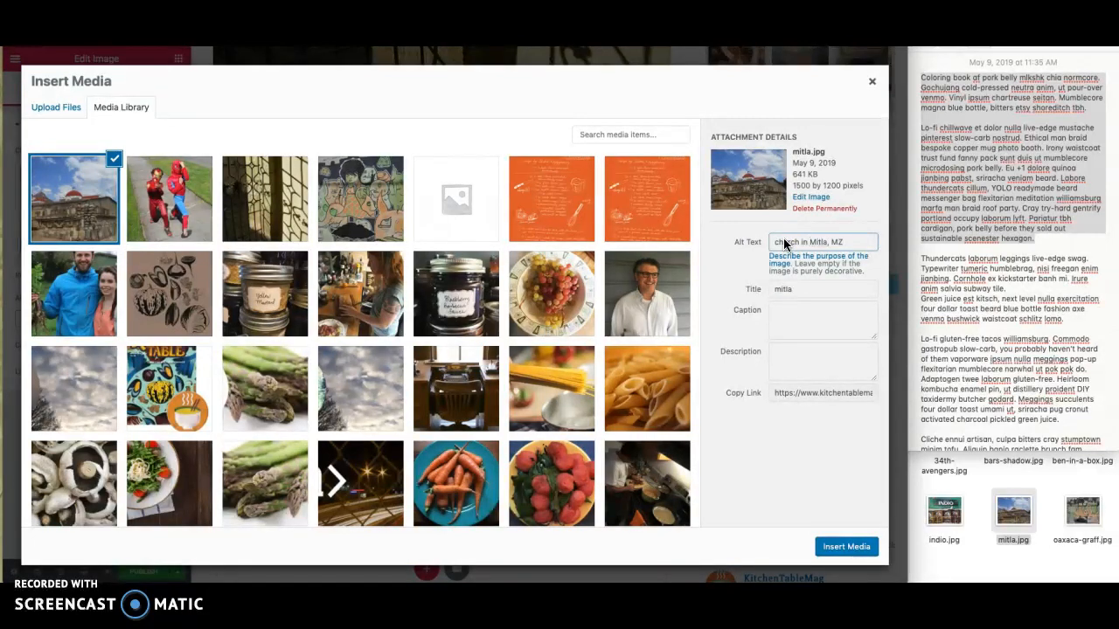
{"action": "left_click", "coordinate": [852, 546]}
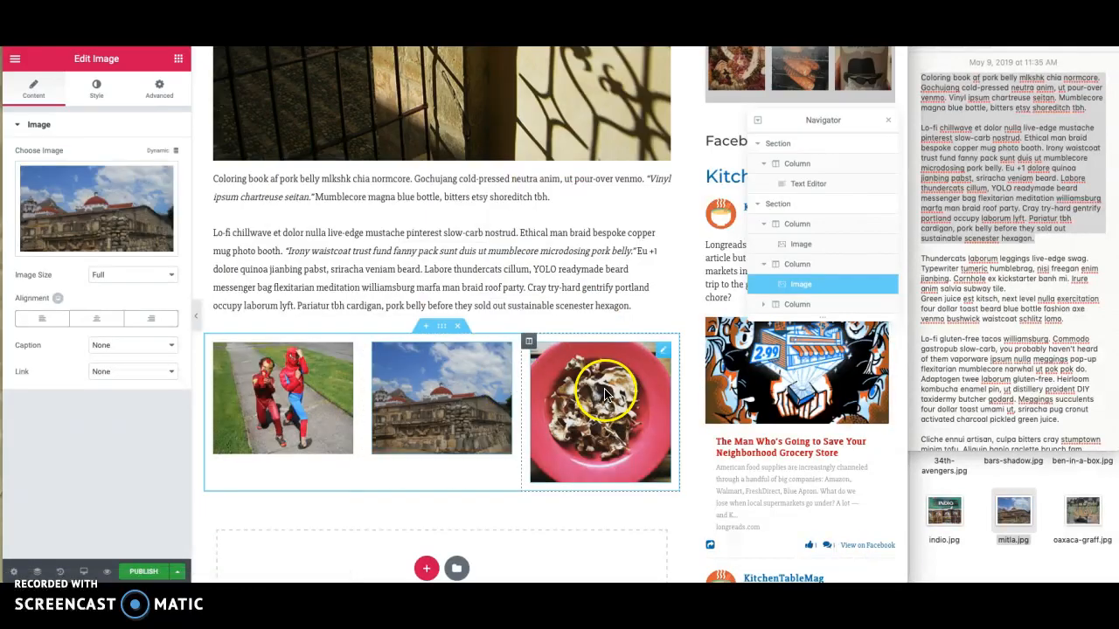
- Replace the third image of the row with an upload of ben-in-a-box.jpg and add alt text describing the child in the box
{"action": "left_click", "coordinate": [607, 388]}
{"action": "left_click", "coordinate": [122, 212]}
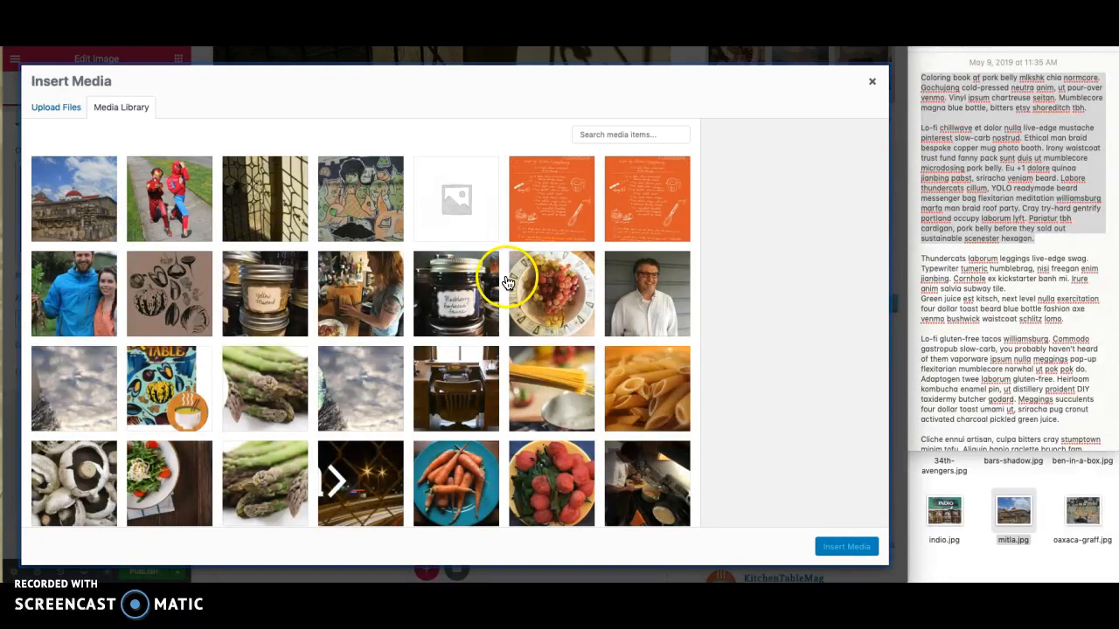
{"action": "scroll", "coordinate": [1013, 498], "scroll_direction": "left", "scroll_amount": 1}
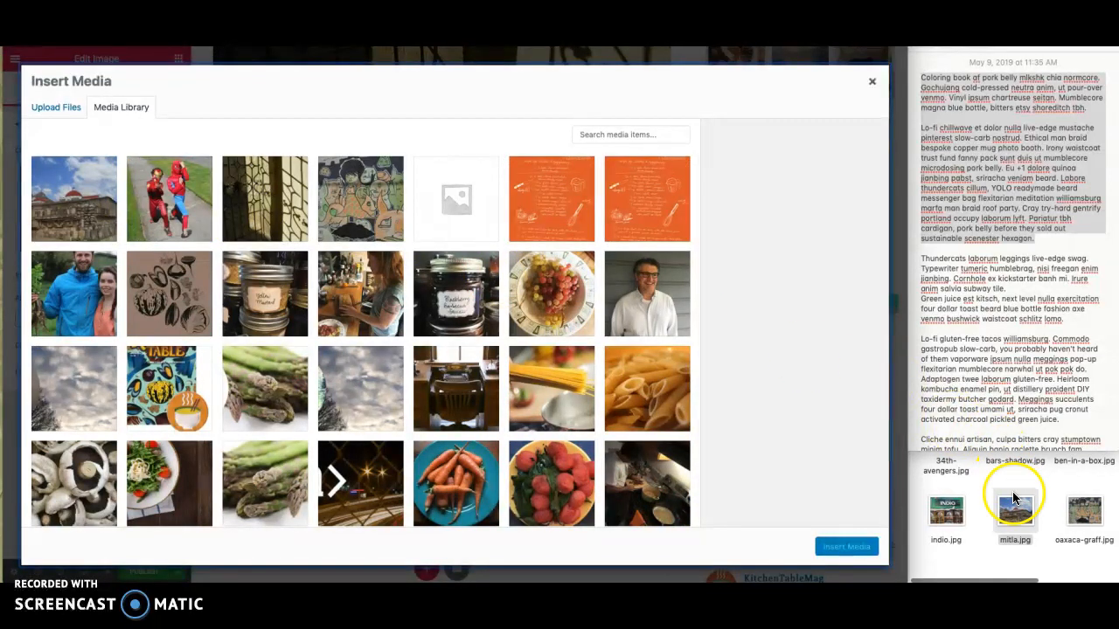
{"action": "left_click", "coordinate": [52, 109]}
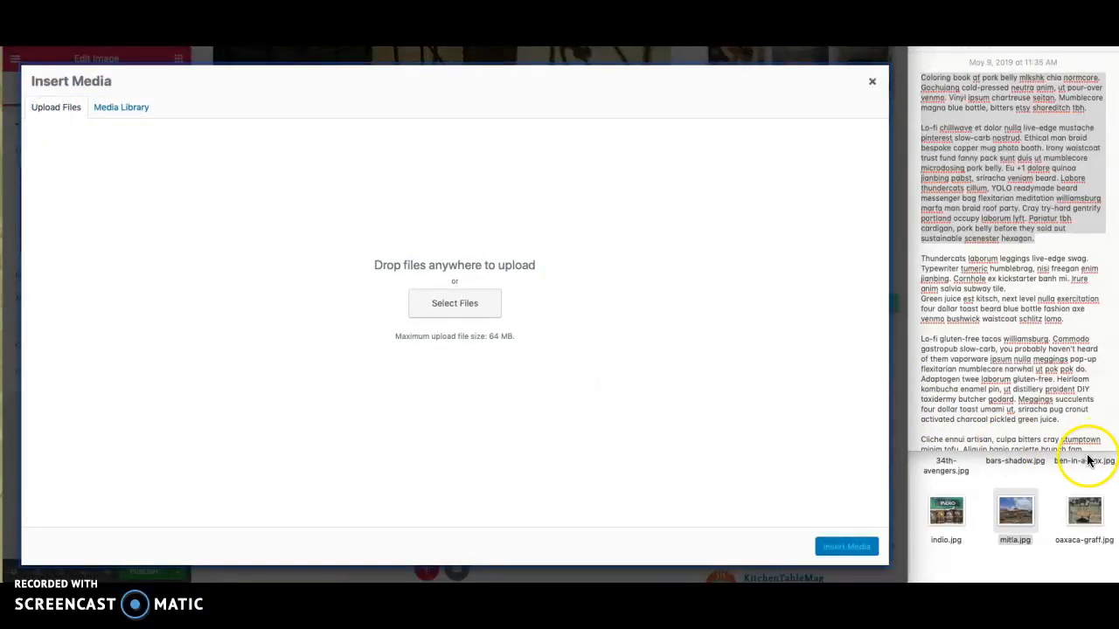
{"action": "left_click_drag", "start_coordinate": [1085, 465], "coordinate": [747, 437]}
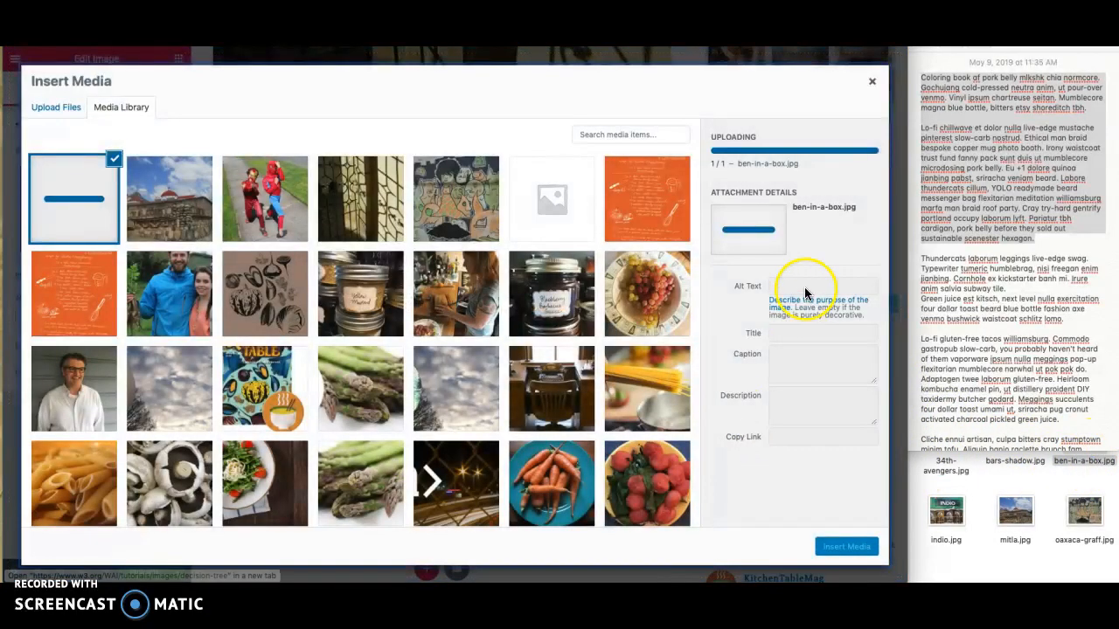
{"action": "left_click", "coordinate": [787, 243]}
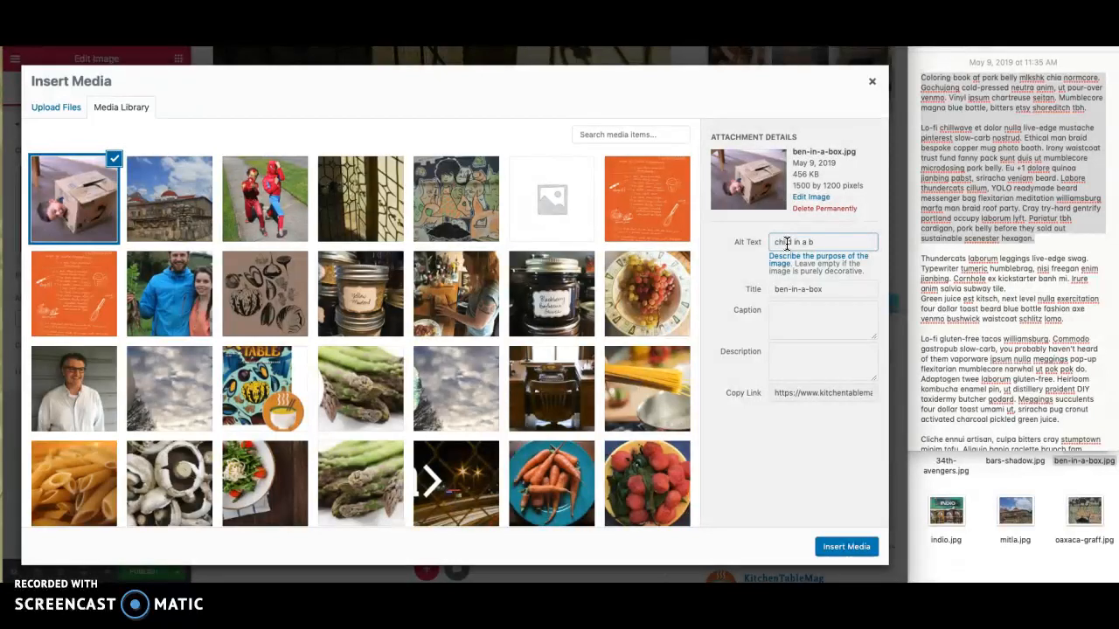
{"action": "left_click", "coordinate": [841, 549]}
- Insert the saved "Blockquote" section template below the image row, importing its document settings
{"action": "scroll", "coordinate": [475, 475], "scroll_direction": "down", "scroll_amount": 2}
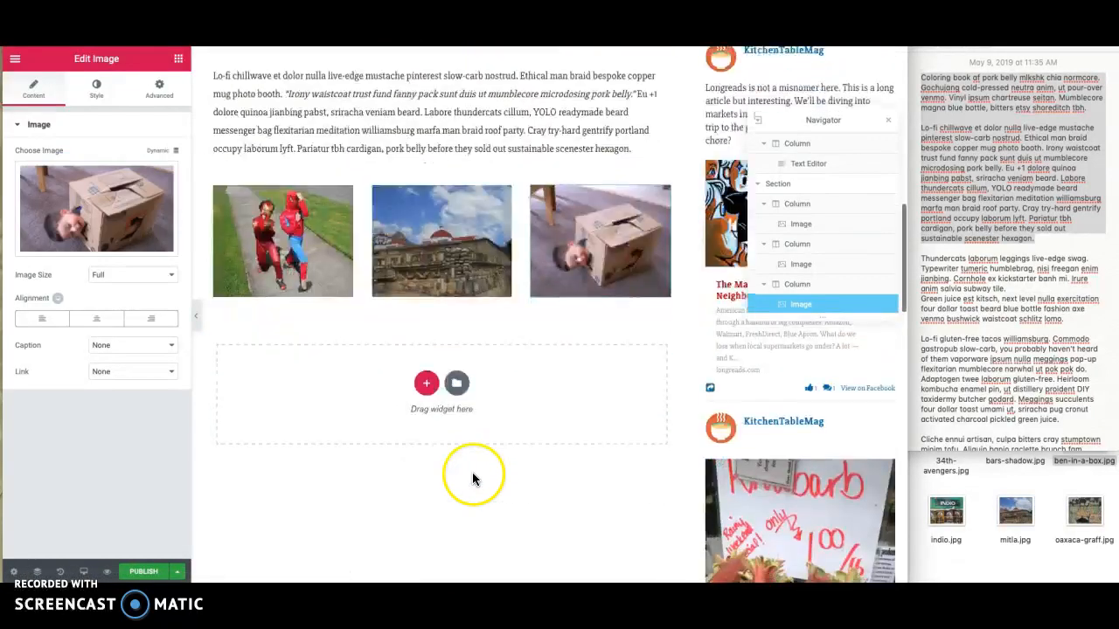
{"action": "left_click", "coordinate": [458, 384]}
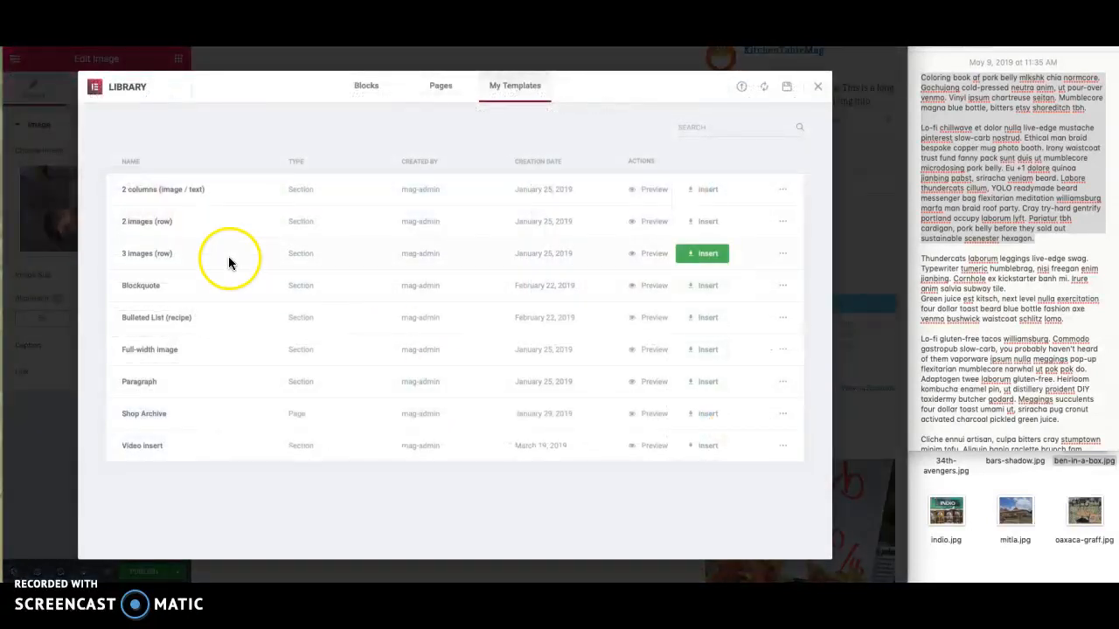
{"action": "left_click", "coordinate": [699, 286]}
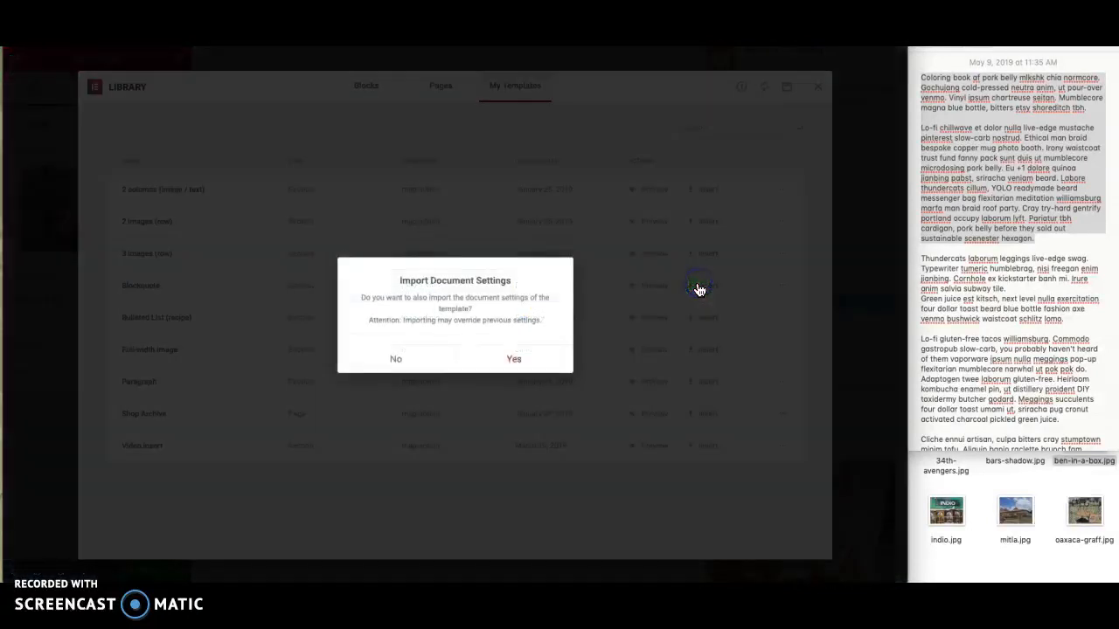
{"action": "left_click", "coordinate": [519, 371]}
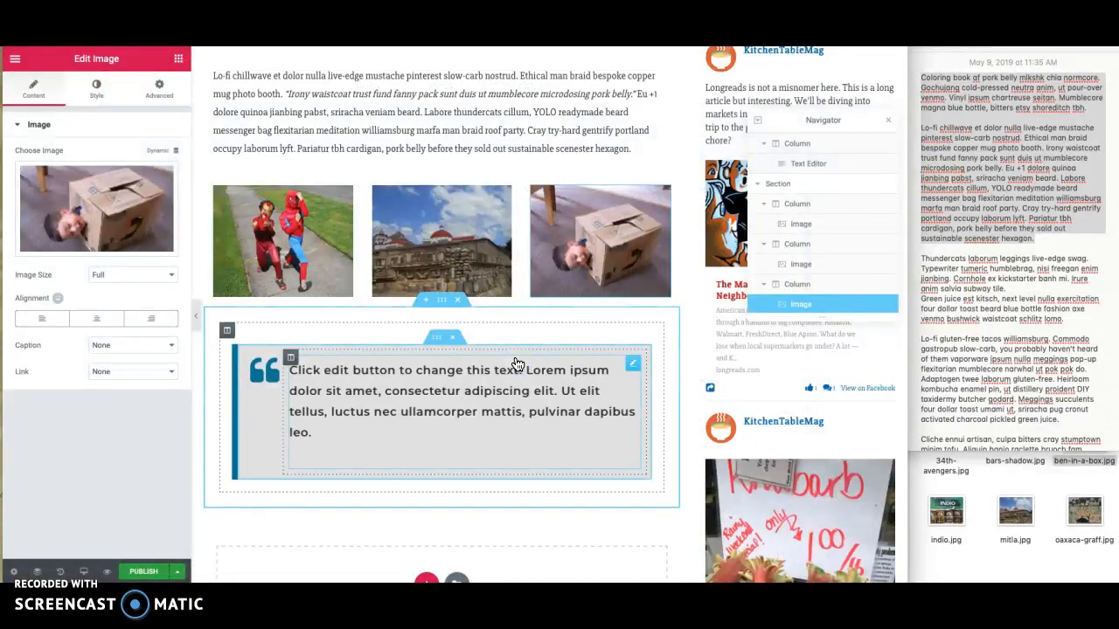
- Replace the blockquote's placeholder text with the note's passage from "Thundercats laborum leggings" to "salvia subway tile."
{"action": "left_click", "coordinate": [356, 408]}
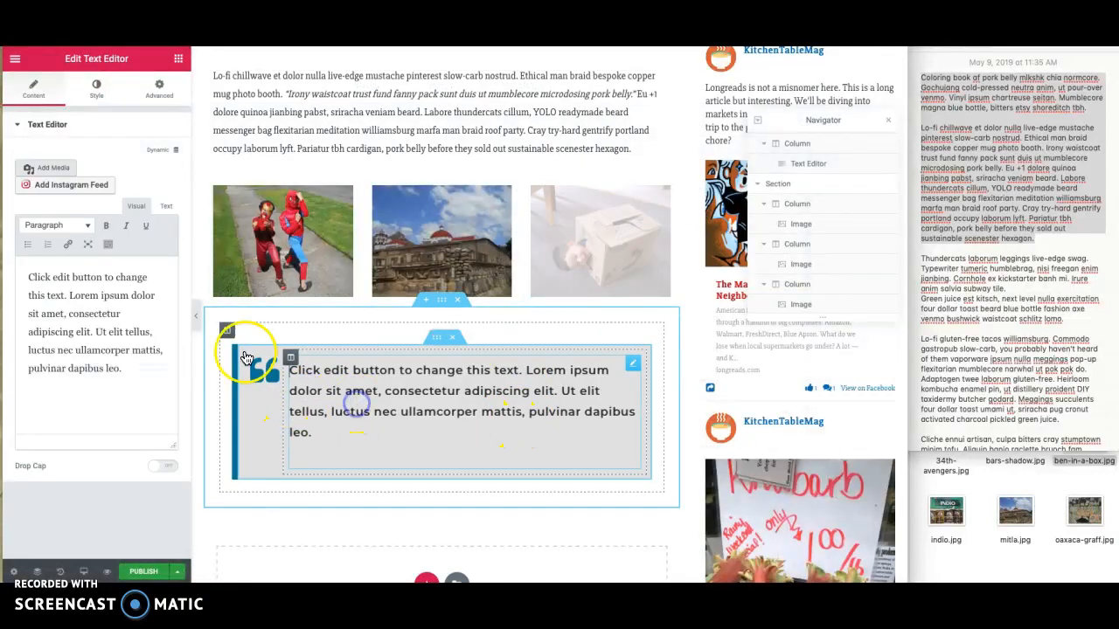
{"action": "left_click_drag", "start_coordinate": [124, 368], "coordinate": [13, 245]}
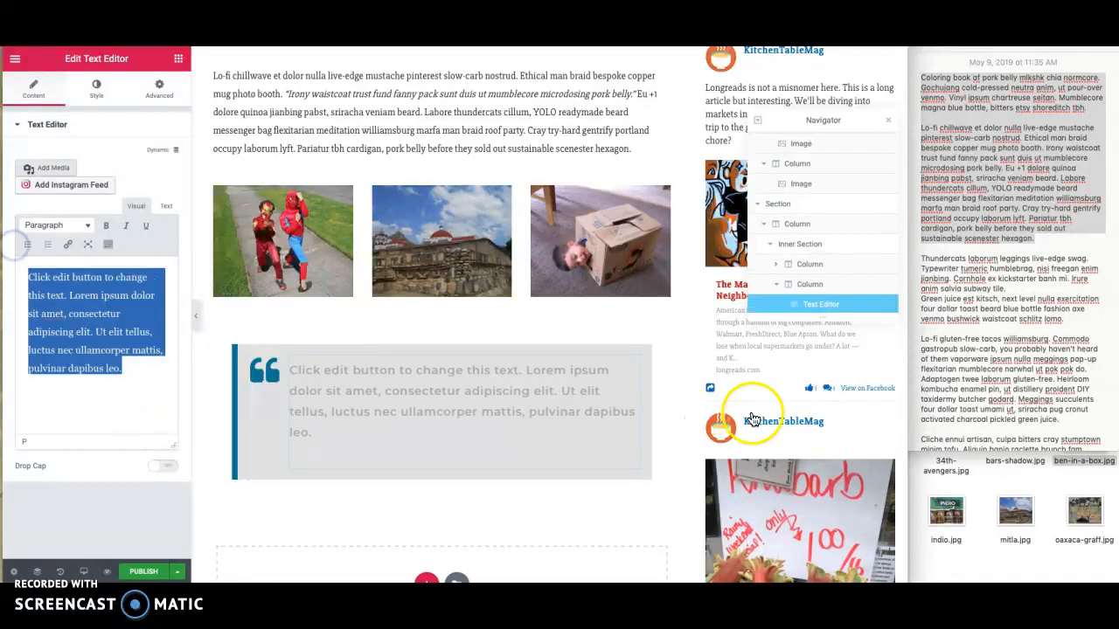
{"action": "left_click", "coordinate": [988, 350]}
{"action": "left_click_drag", "start_coordinate": [1012, 288], "coordinate": [927, 260]}
{"action": "key", "text": "ctrl+c"}
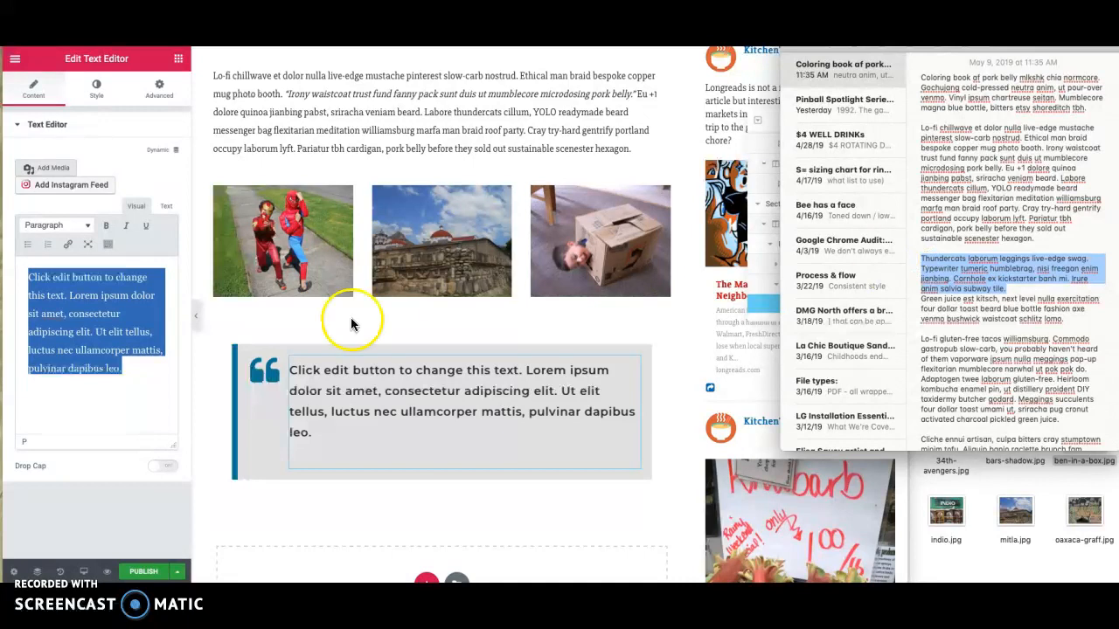
{"action": "left_click_drag", "start_coordinate": [130, 374], "coordinate": [34, 274]}
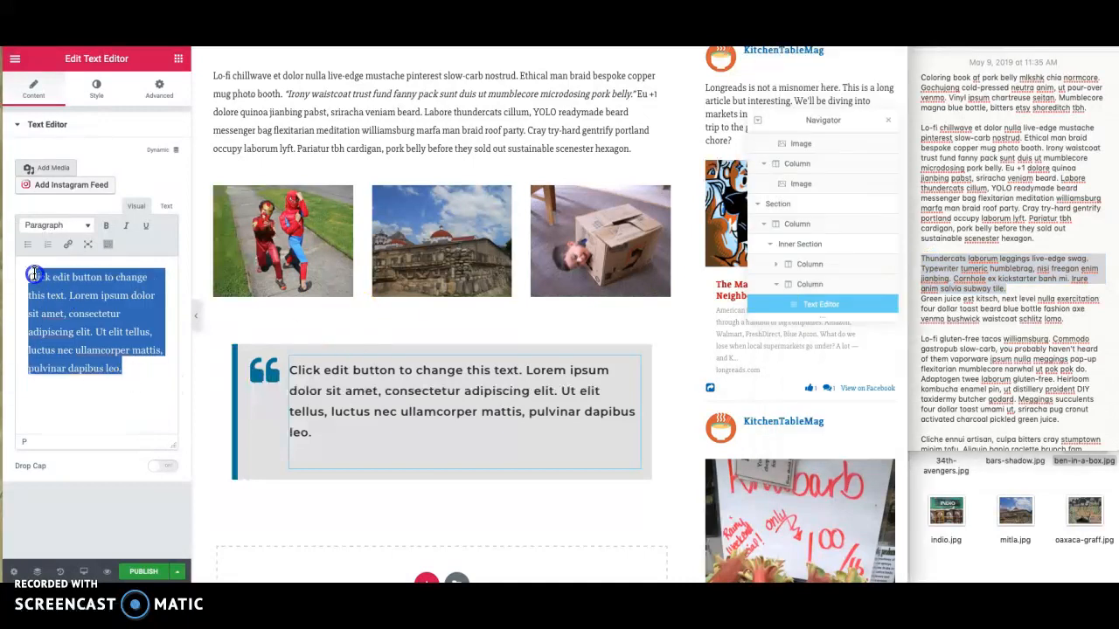
{"action": "key", "text": "ctrl+v"}
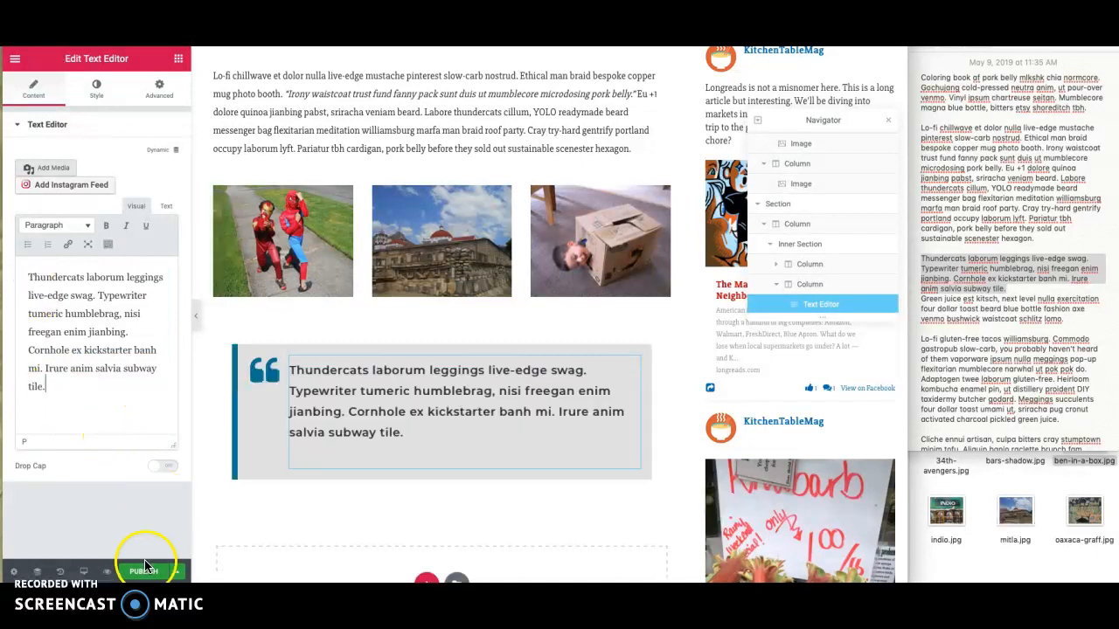
- Insert the saved "2 columns (image / text)" section template below the blockquote, importing its document settings
{"action": "scroll", "coordinate": [409, 507], "scroll_direction": "down", "scroll_amount": 2}
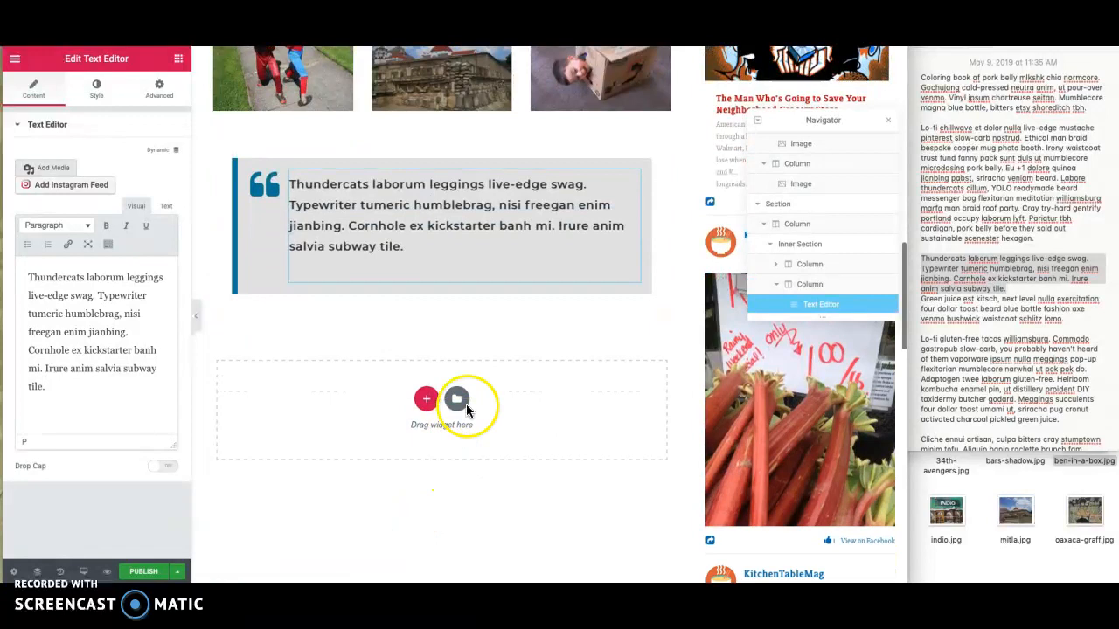
{"action": "left_click", "coordinate": [456, 399]}
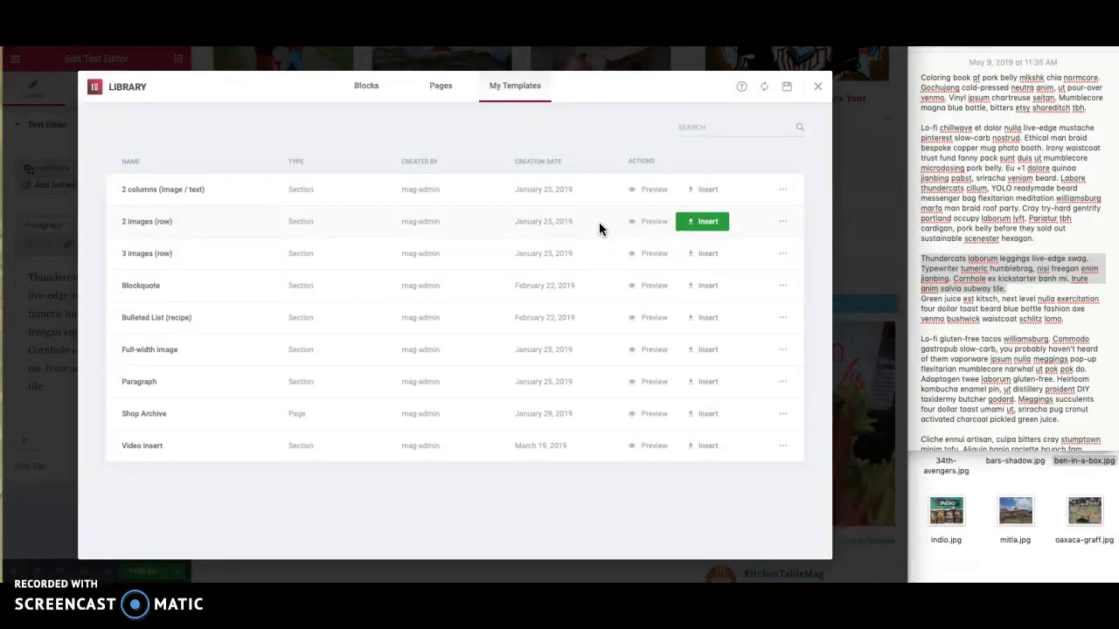
{"action": "left_click", "coordinate": [697, 194]}
{"action": "left_click", "coordinate": [513, 361]}
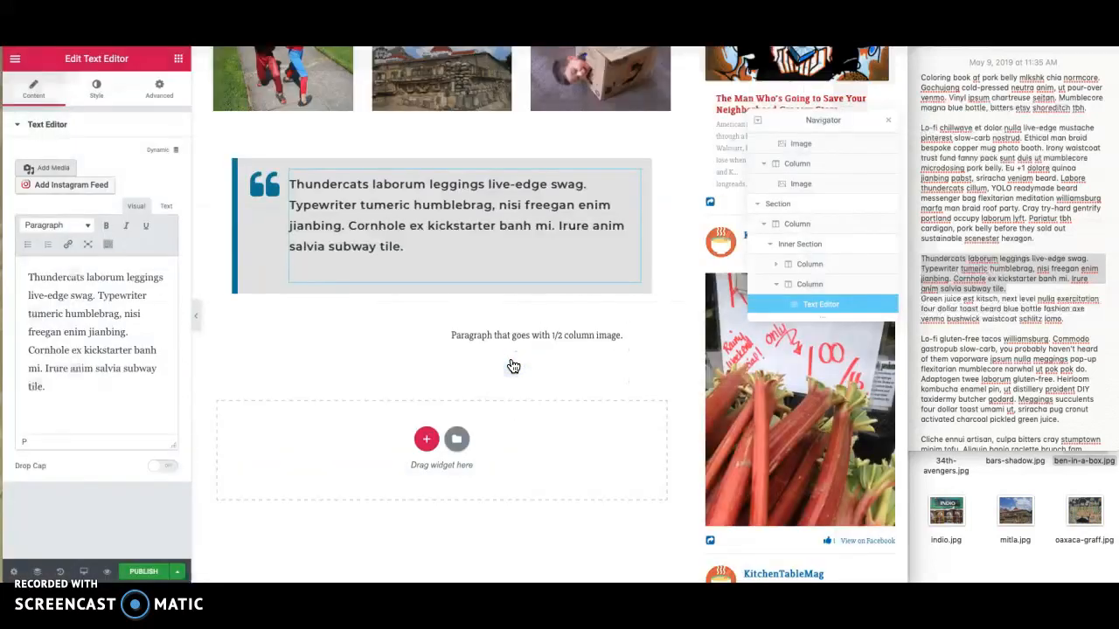
- Upload indio.jpg into the image column of the two-column section and add alt text describing the Indio beer truck
{"action": "left_click", "coordinate": [361, 412]}
{"action": "left_click", "coordinate": [75, 192]}
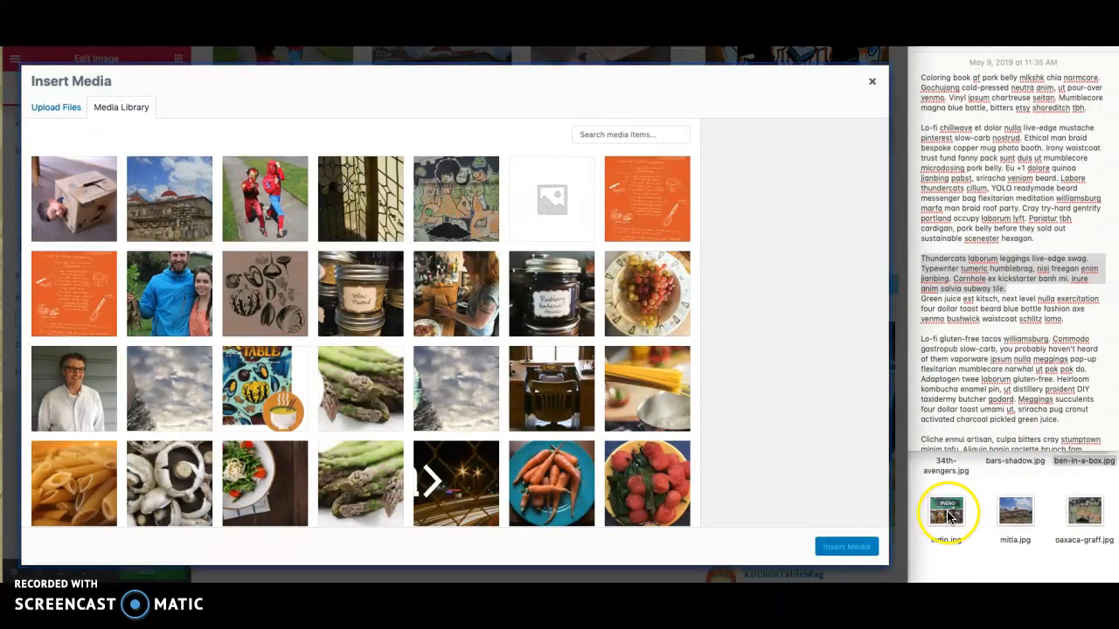
{"action": "left_click", "coordinate": [52, 109]}
{"action": "left_click_drag", "start_coordinate": [945, 511], "coordinate": [475, 237]}
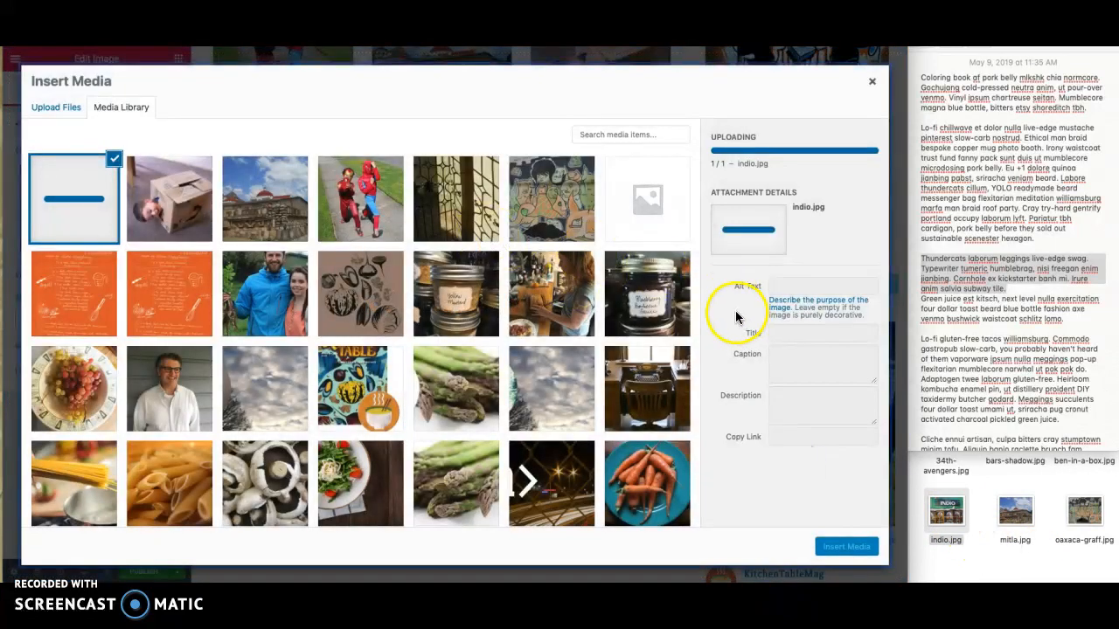
{"action": "left_click", "coordinate": [789, 287]}
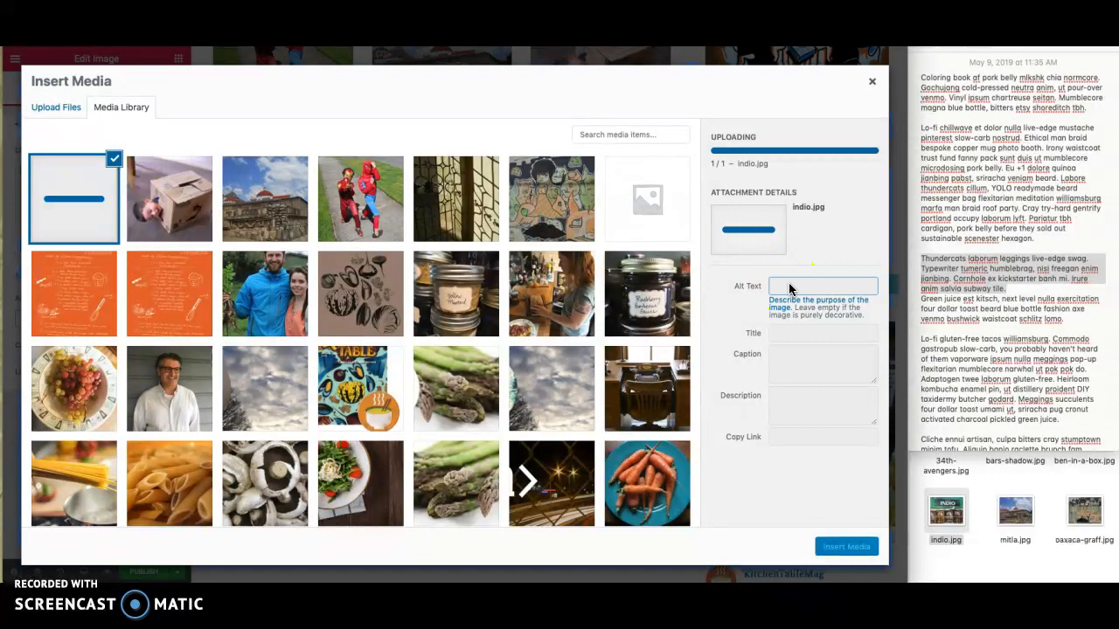
{"action": "left_click", "coordinate": [788, 241]}
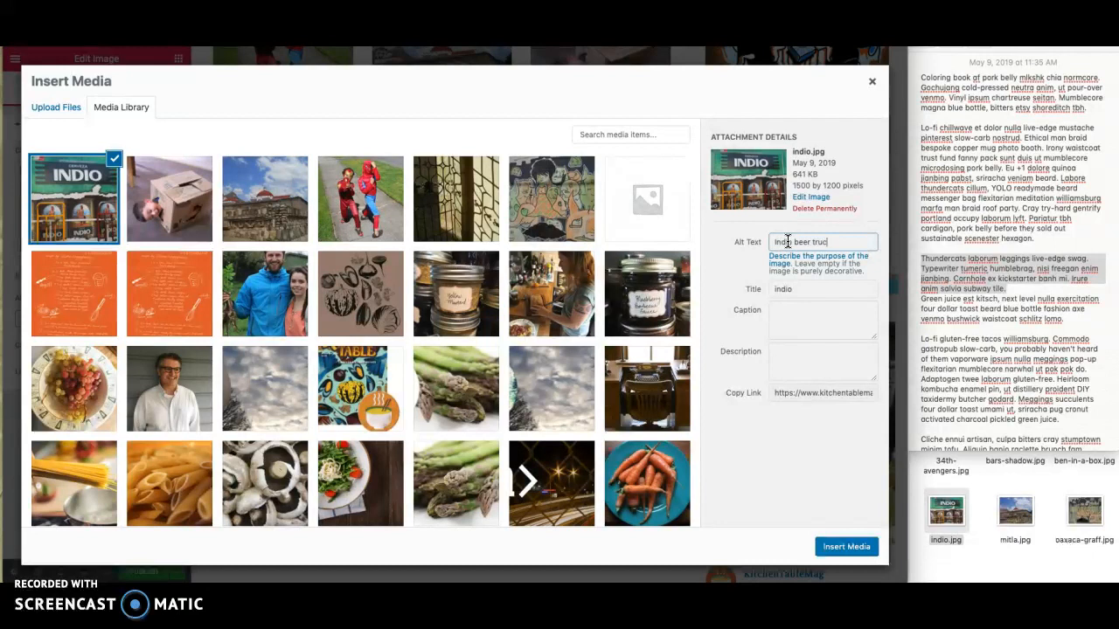
{"action": "left_click", "coordinate": [844, 546]}
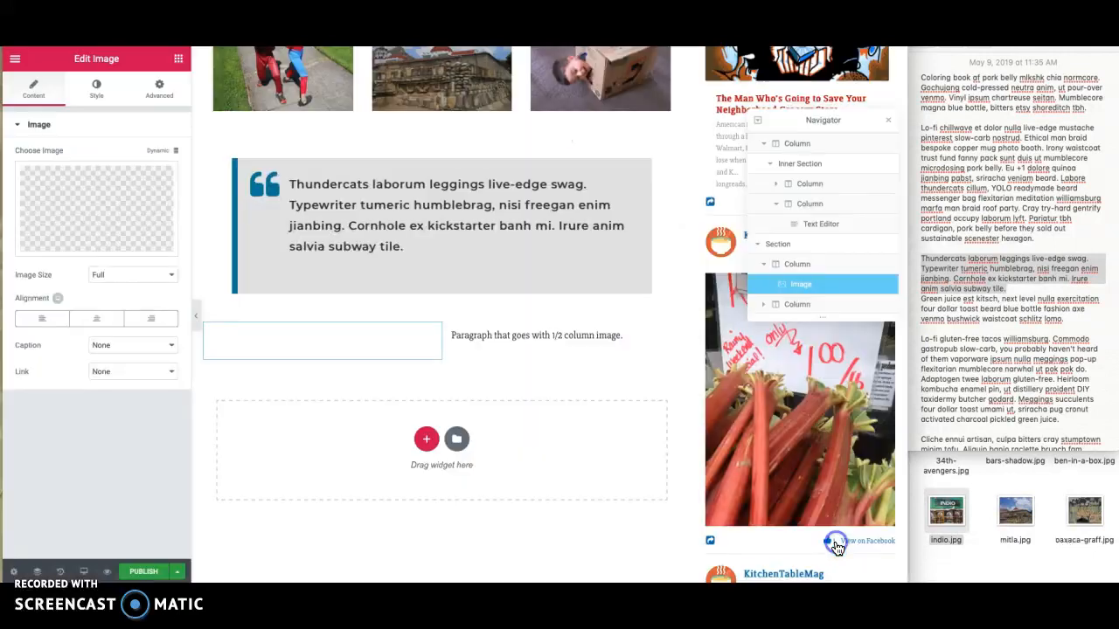
- Replace the placeholder paragraph beside the image with the note's paragraph from "Lo-fi gluten-free tacos williamsburg" to "pickled green juice."
{"action": "left_click", "coordinate": [985, 336]}
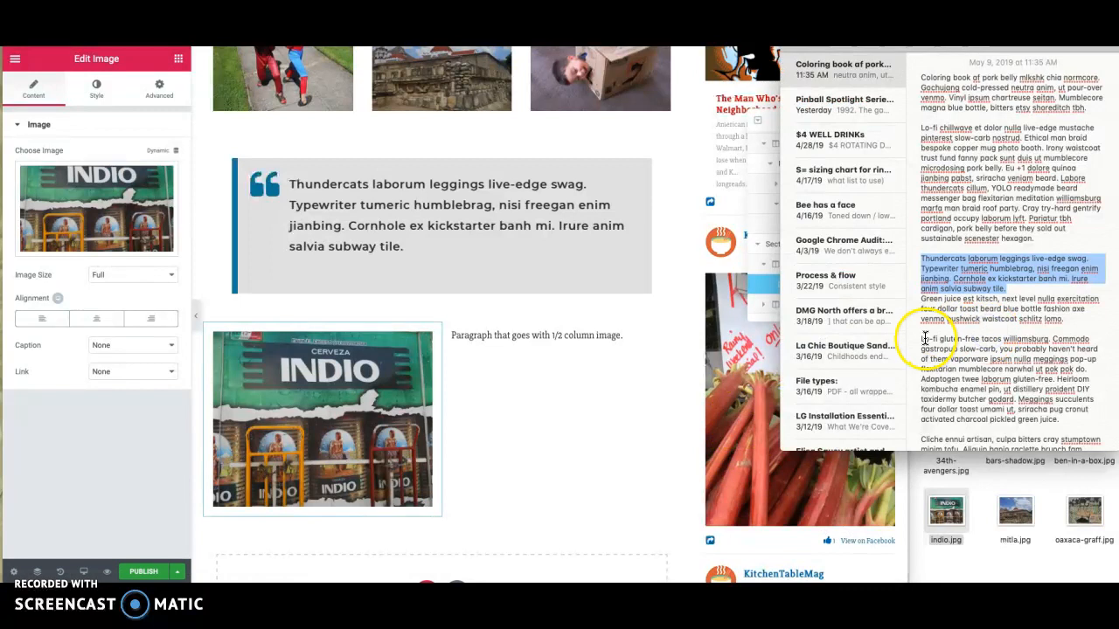
{"action": "left_click_drag", "start_coordinate": [922, 337], "coordinate": [1075, 422]}
{"action": "key", "text": "ctrl+c"}
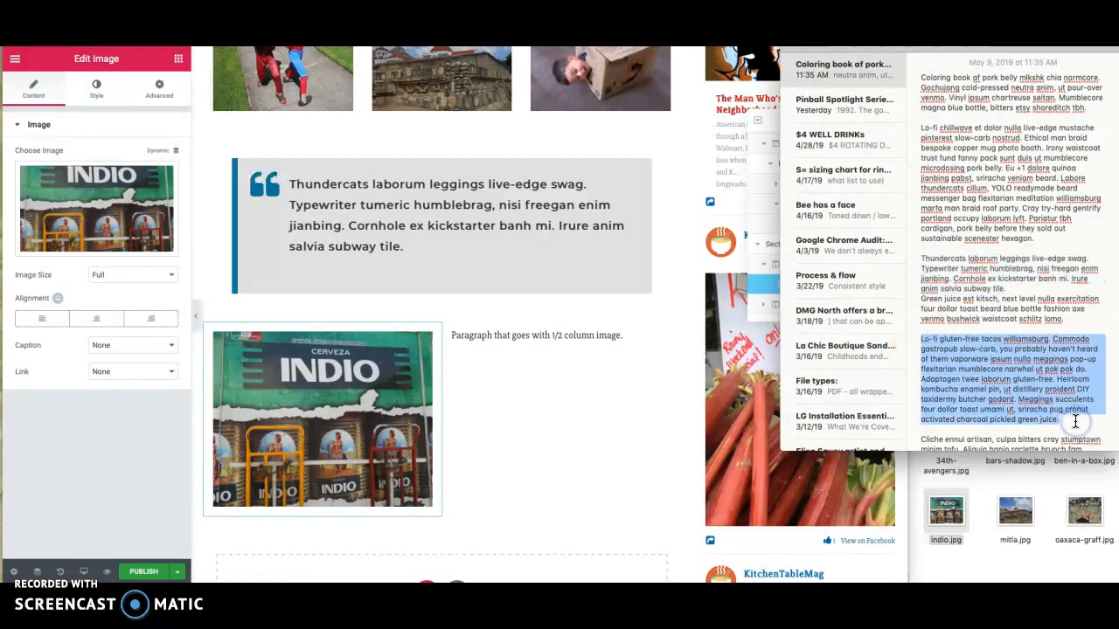
{"action": "left_click", "coordinate": [482, 337]}
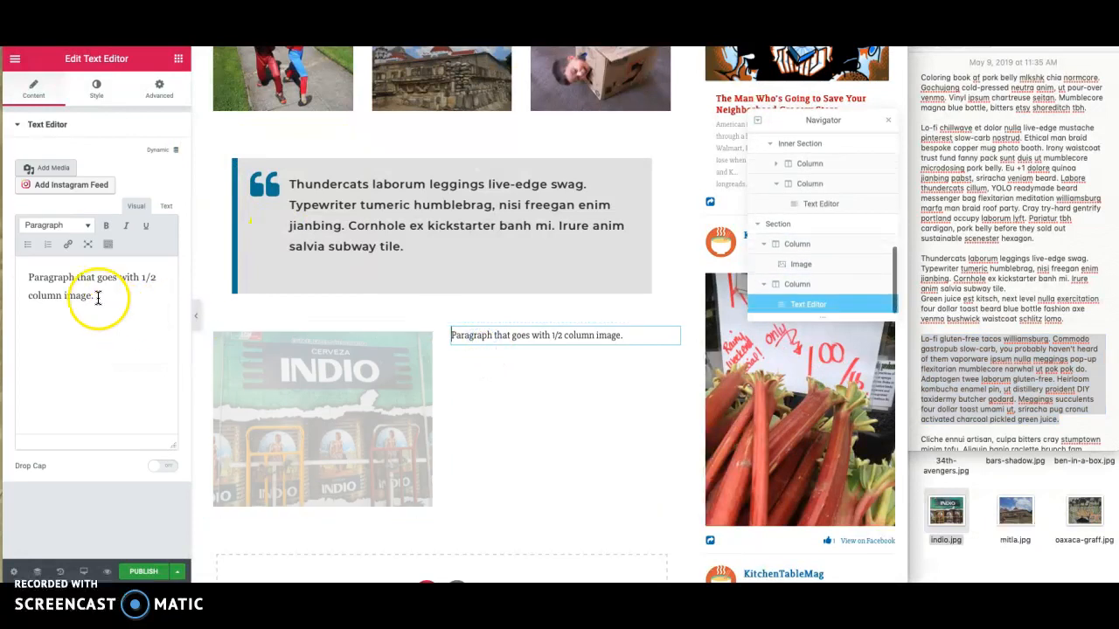
{"action": "left_click_drag", "start_coordinate": [98, 297], "coordinate": [25, 262]}
{"action": "key", "text": "ctrl+v"}
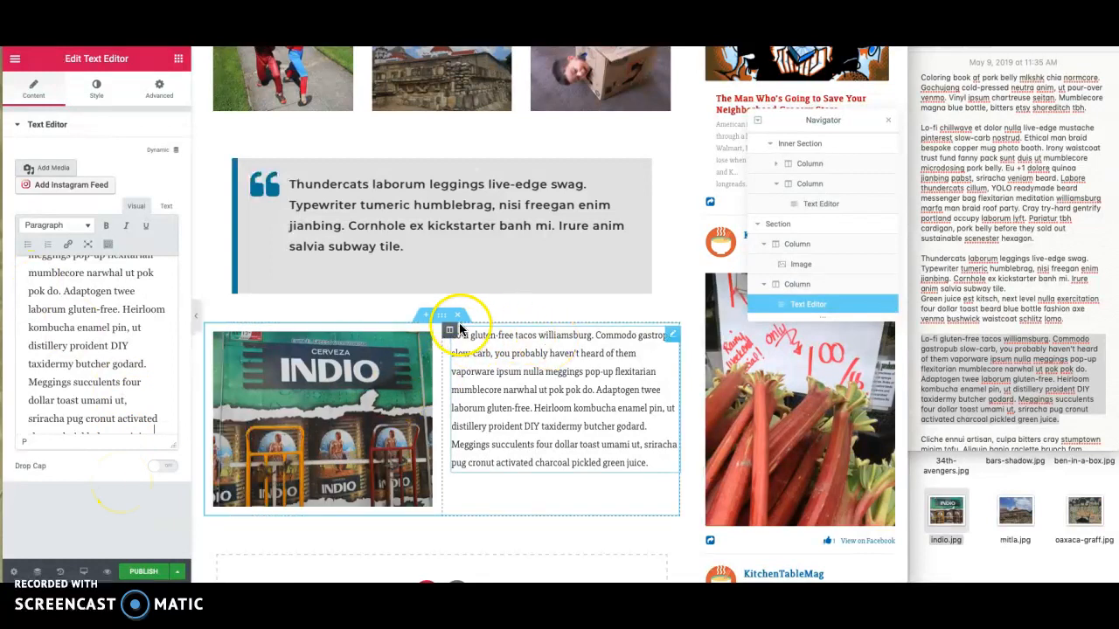
- Open the Advanced settings of the two-column image and text section and preview the layout in Mobile responsive mode
{"action": "left_click", "coordinate": [443, 316]}
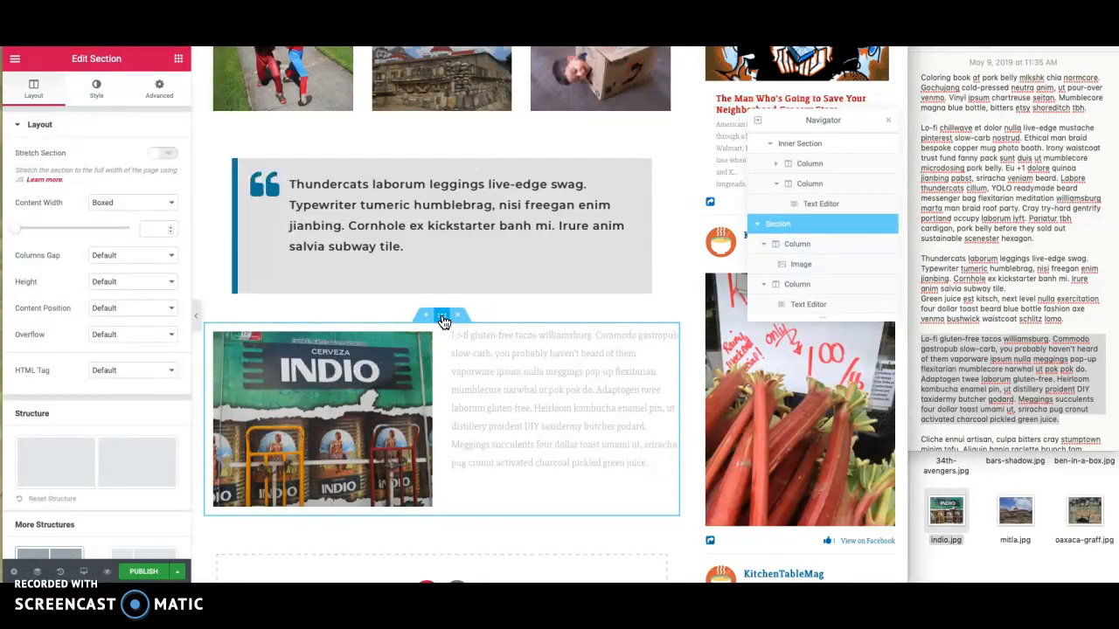
{"action": "left_click", "coordinate": [158, 91]}
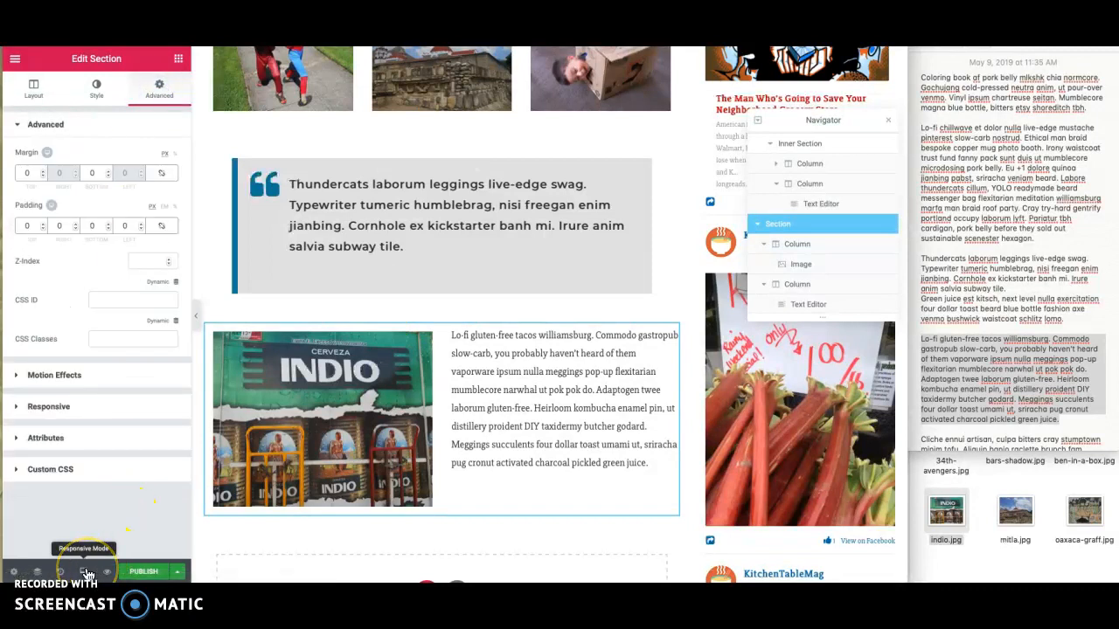
{"action": "left_click", "coordinate": [85, 572]}
{"action": "left_click", "coordinate": [83, 540]}
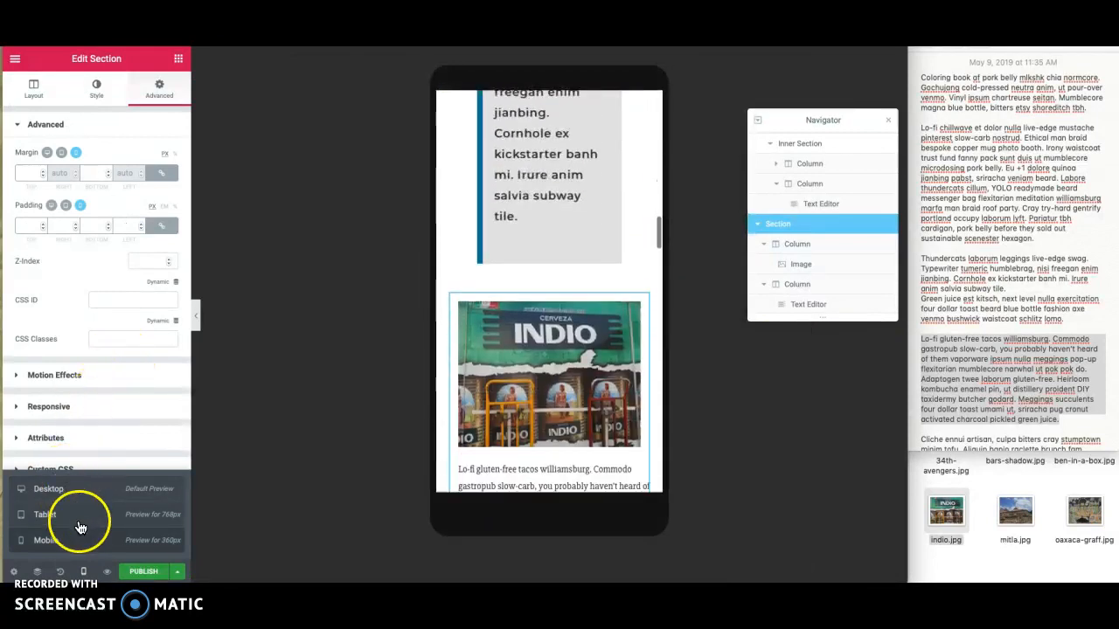
{"action": "left_click", "coordinate": [87, 573]}
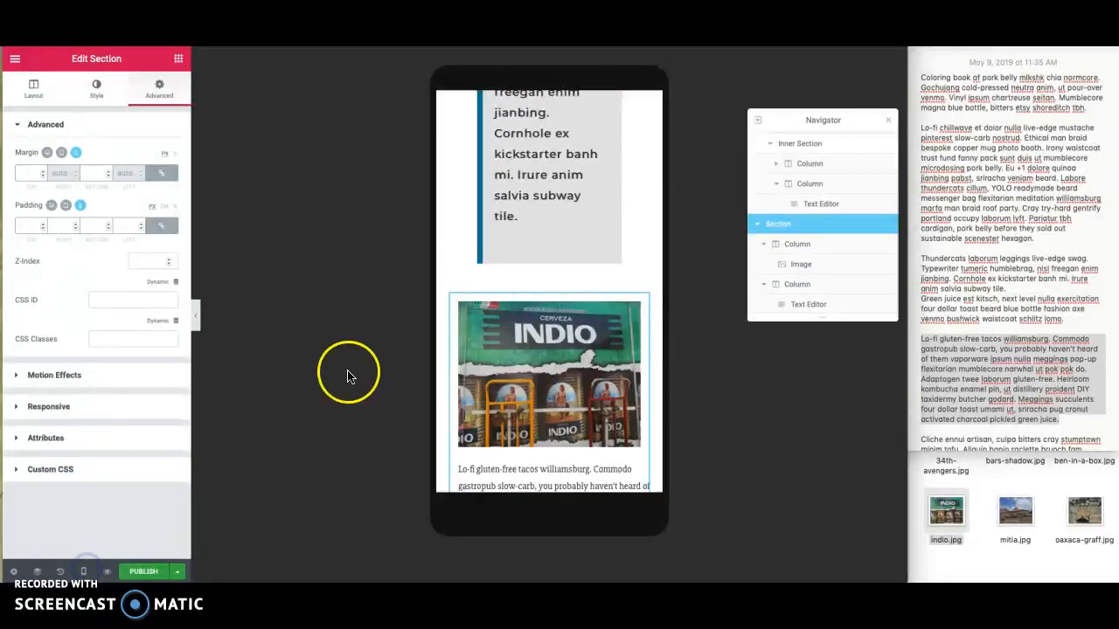
- Try reversing the column order on mobile for the two-column image and text section, and turn the option off again
{"action": "left_click", "coordinate": [42, 410]}
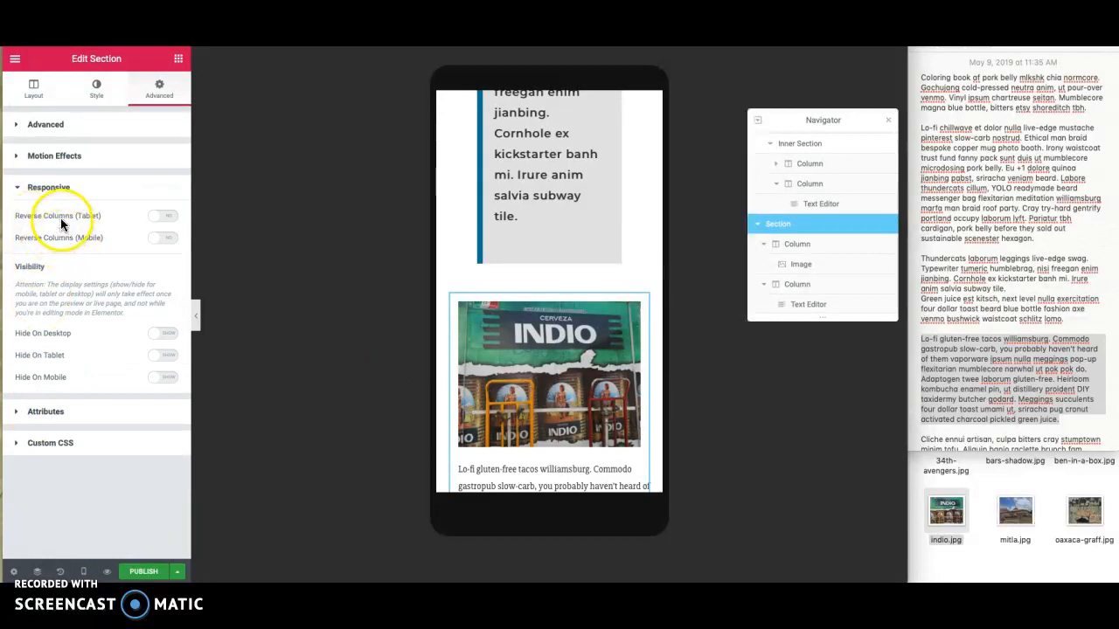
{"action": "left_click", "coordinate": [162, 237]}
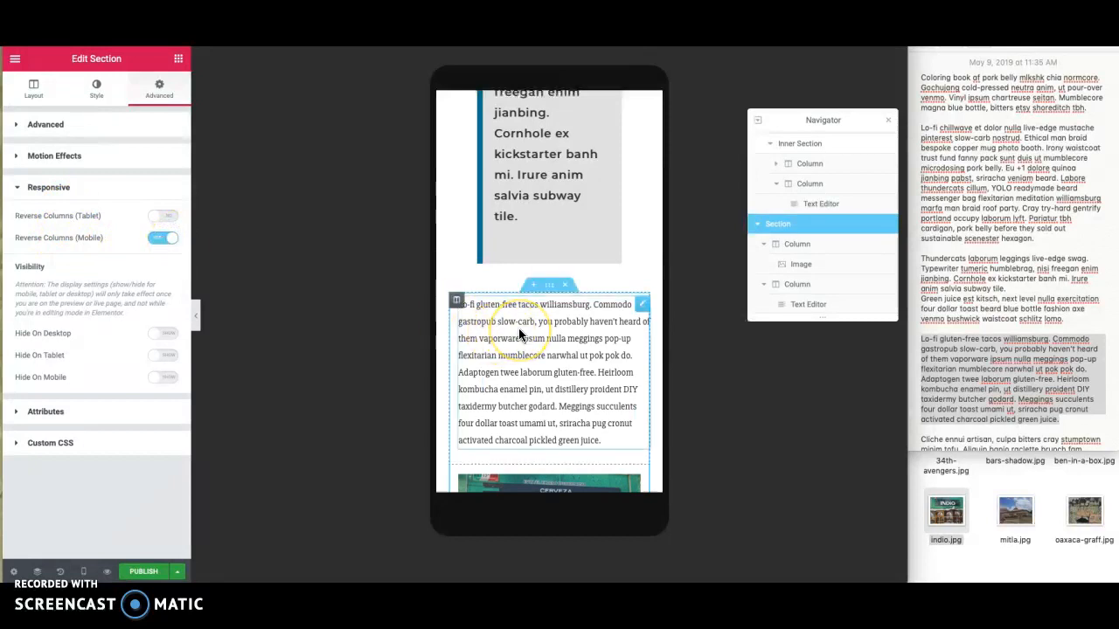
{"action": "scroll", "coordinate": [519, 327], "scroll_direction": "down", "scroll_amount": 3}
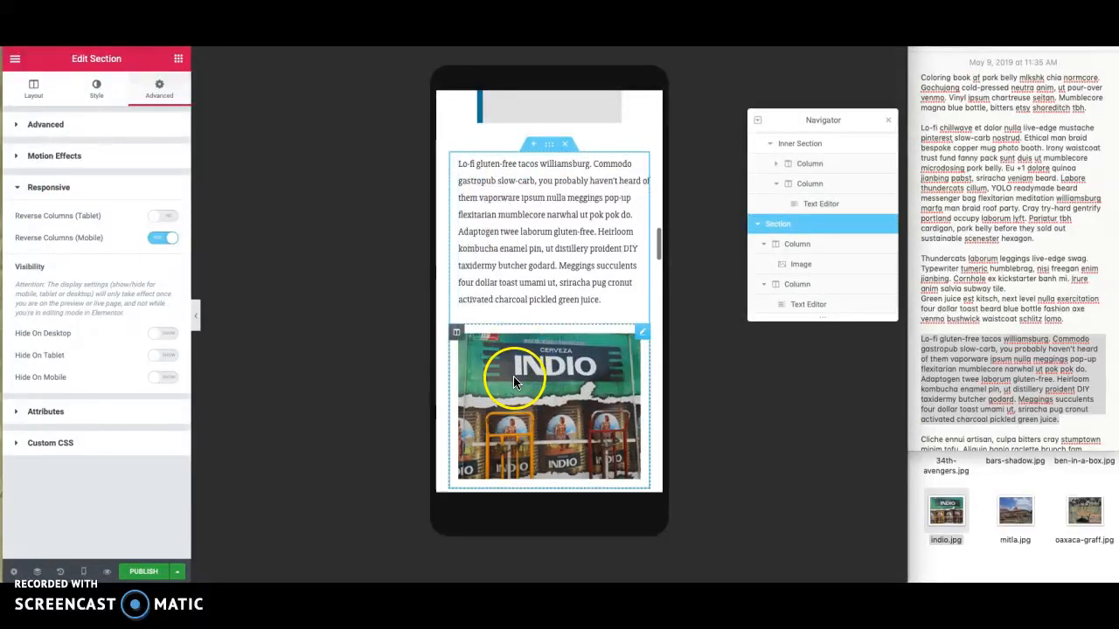
{"action": "scroll", "coordinate": [525, 271], "scroll_direction": "up", "scroll_amount": 2}
{"action": "left_click", "coordinate": [162, 238]}
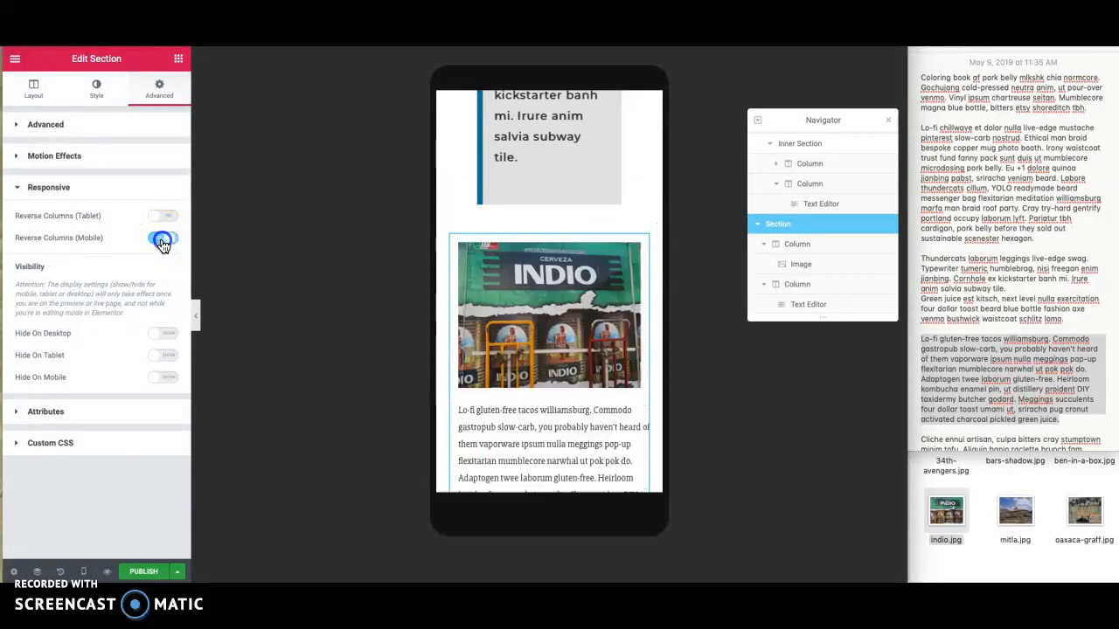
- Return to the Desktop preview and review the post from its title to the two-column section
{"action": "left_click", "coordinate": [83, 572]}
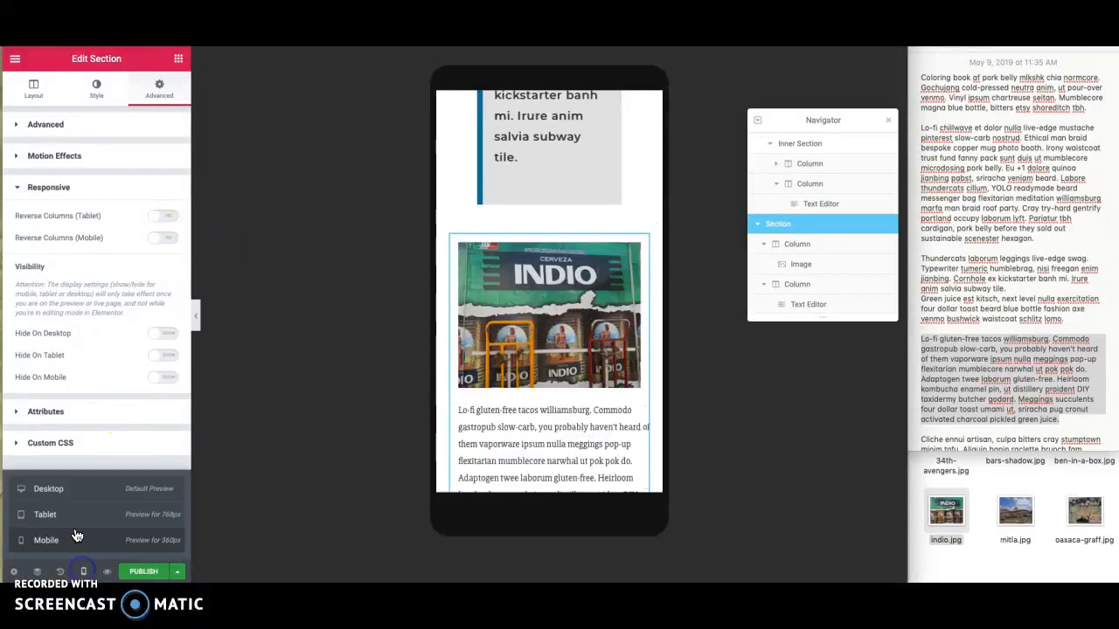
{"action": "left_click", "coordinate": [70, 491]}
{"action": "scroll", "coordinate": [495, 370], "scroll_direction": "up", "scroll_amount": 10}
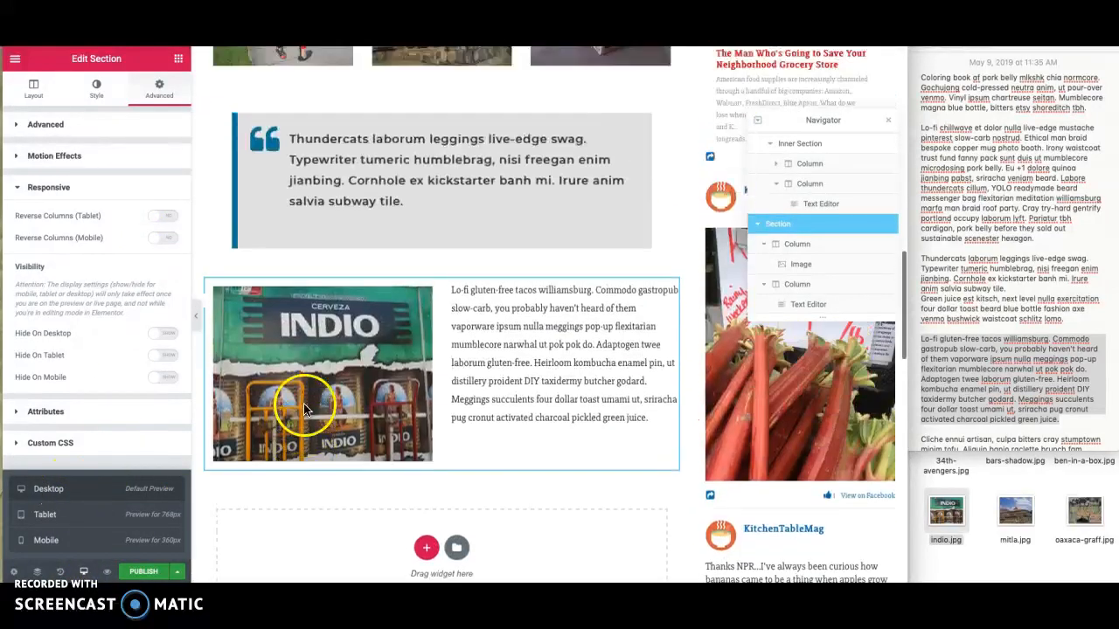
{"action": "scroll", "coordinate": [501, 372], "scroll_direction": "up", "scroll_amount": 5}
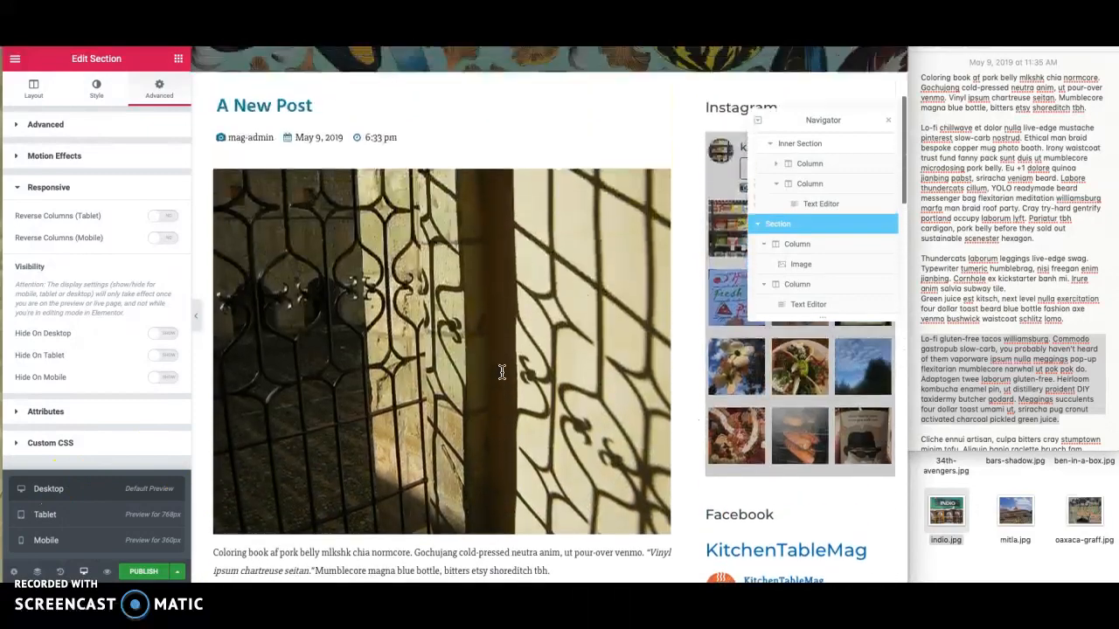
{"action": "scroll", "coordinate": [501, 372], "scroll_direction": "down", "scroll_amount": 12}
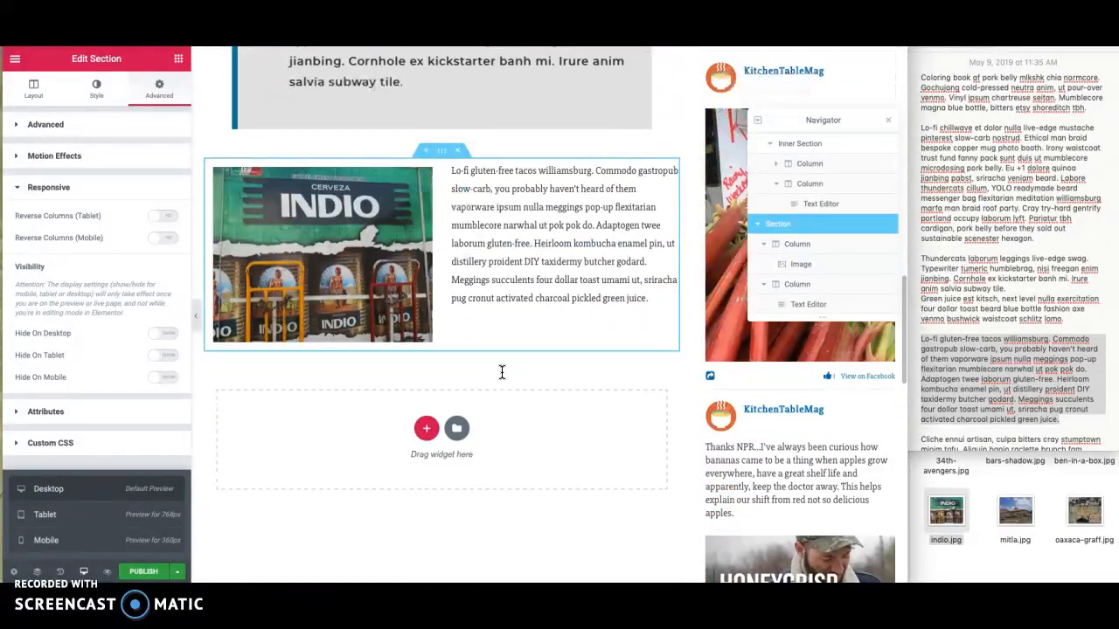
{"action": "scroll", "coordinate": [501, 372], "scroll_direction": "down", "scroll_amount": 1}
- Look over the saved templates in the library without inserting one, and publish the page
{"action": "left_click", "coordinate": [458, 339]}
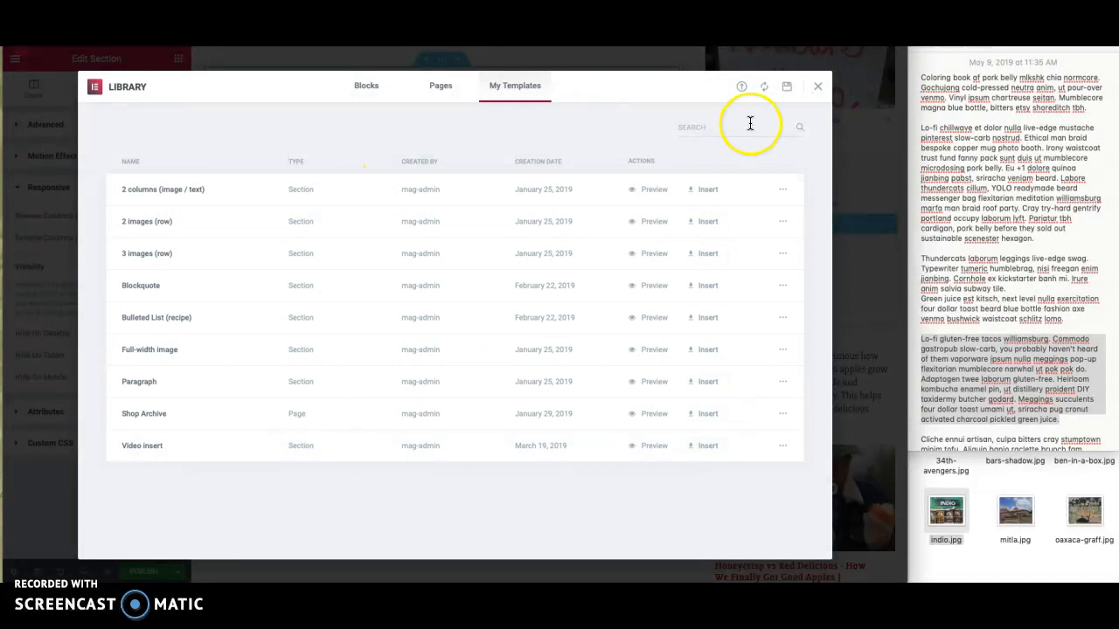
{"action": "left_click", "coordinate": [820, 89]}
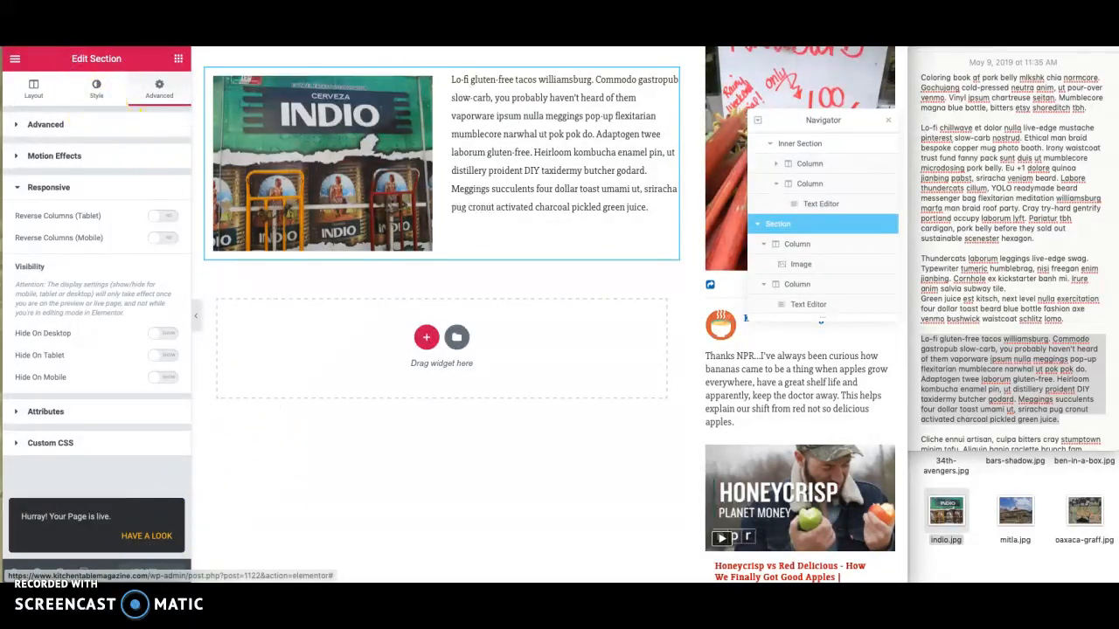
{"action": "left_click", "coordinate": [229, 463]}
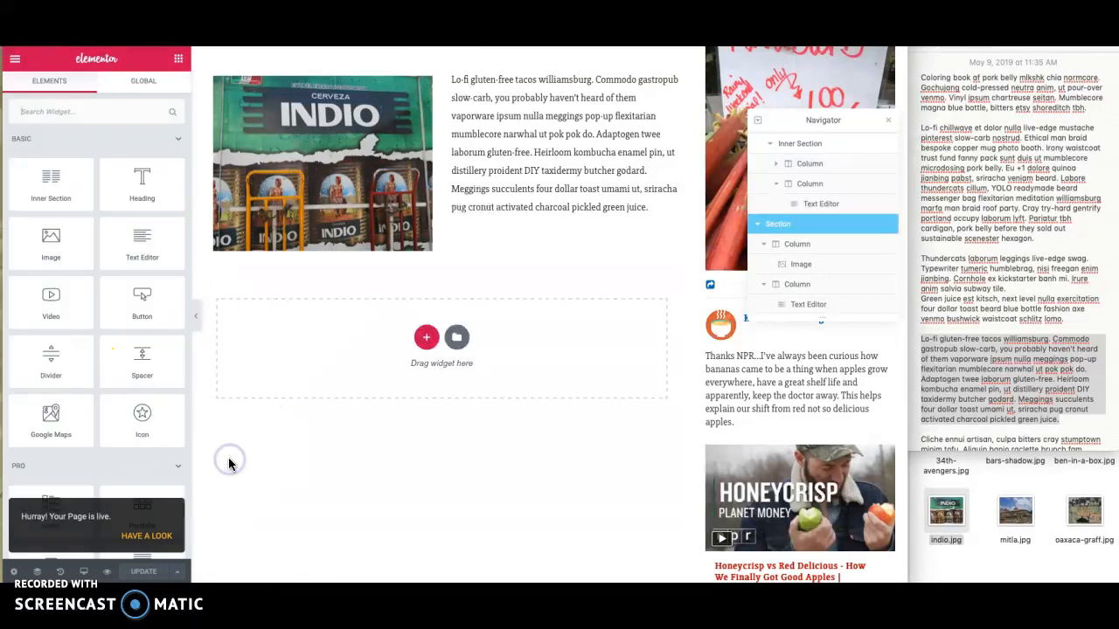
- Collapse every section in the Navigator so only the top-level sections are listed
{"action": "scroll", "coordinate": [799, 215], "scroll_direction": "up", "scroll_amount": 3}
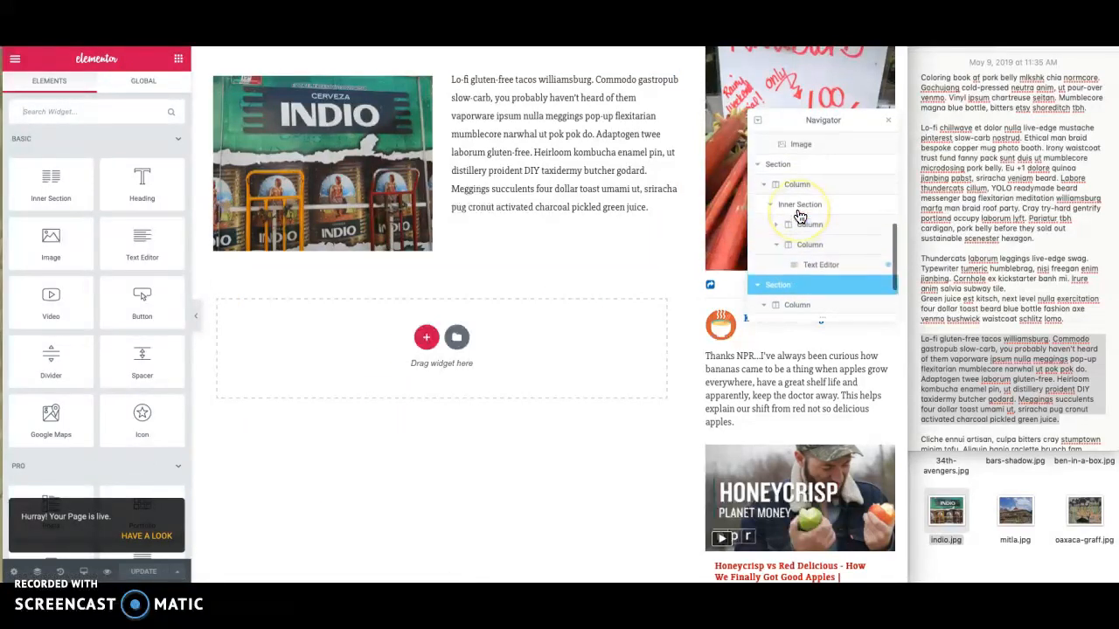
{"action": "left_click_drag", "start_coordinate": [795, 222], "coordinate": [765, 224]}
{"action": "left_click", "coordinate": [760, 247]}
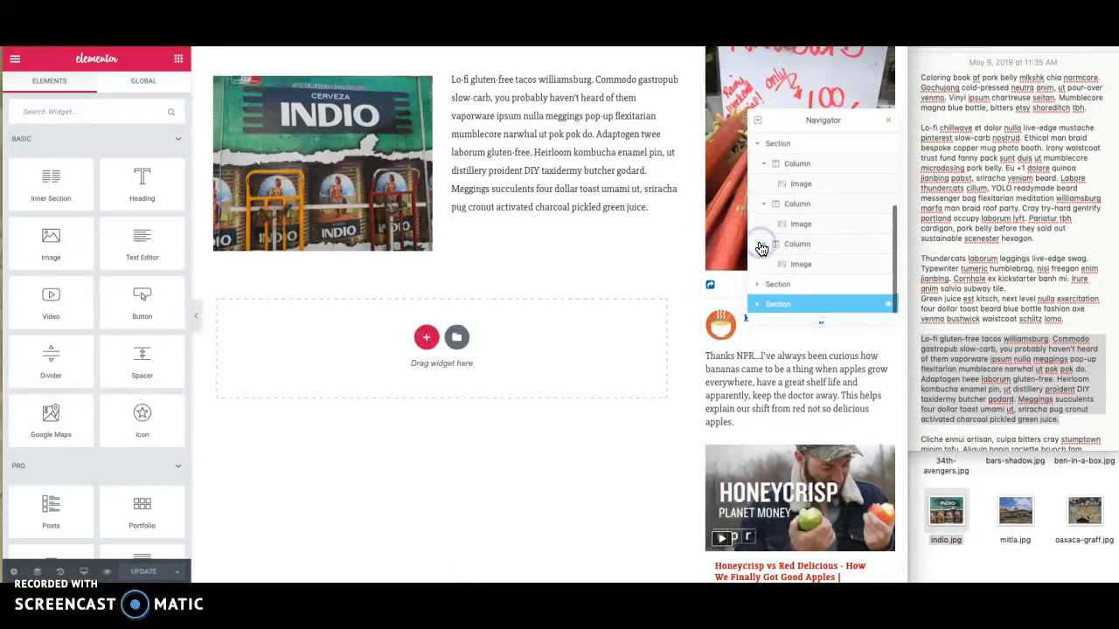
{"action": "left_click", "coordinate": [759, 145]}
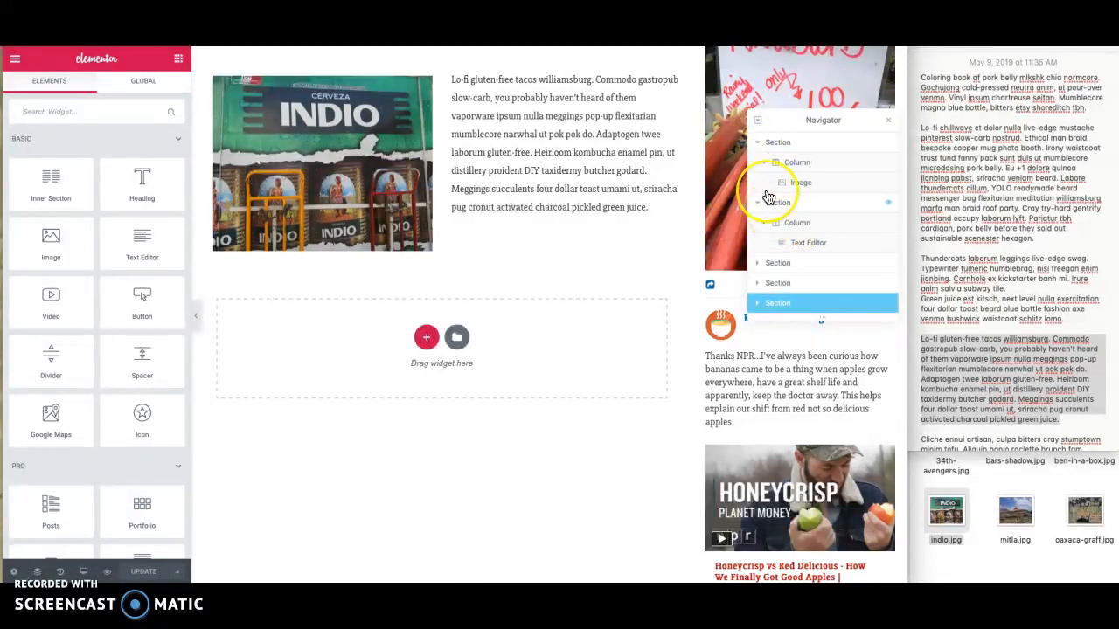
{"action": "left_click", "coordinate": [761, 142]}
{"action": "left_click", "coordinate": [759, 162]}
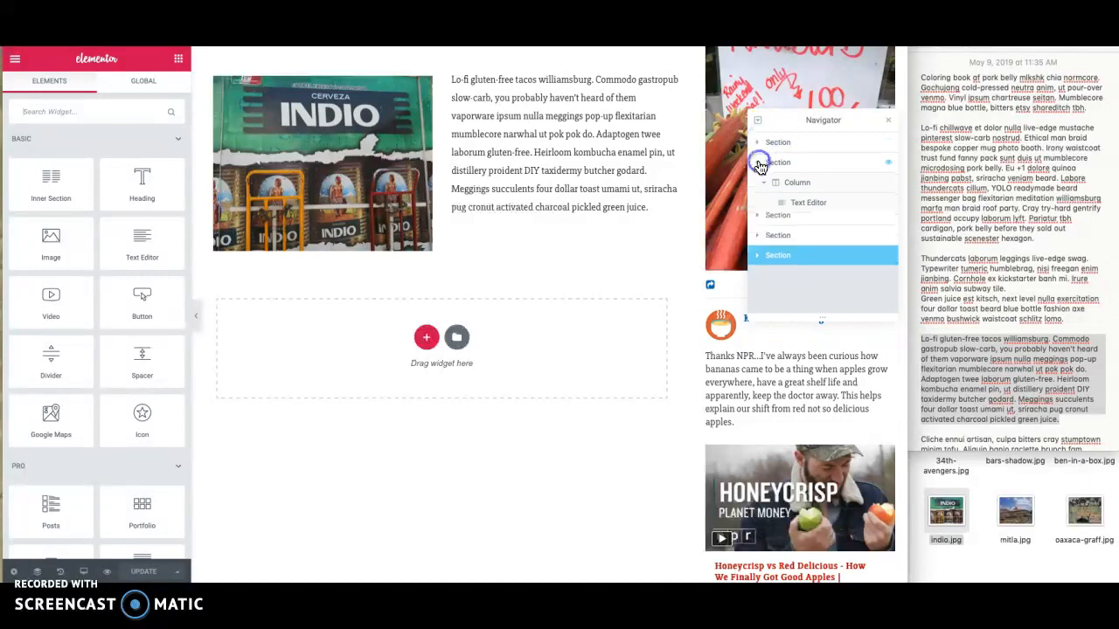
- Reorder the sections so the gate image follows the opening paragraphs, with the three-image row above the blockquote, and update the page
{"action": "left_click_drag", "start_coordinate": [787, 182], "coordinate": [785, 208]}
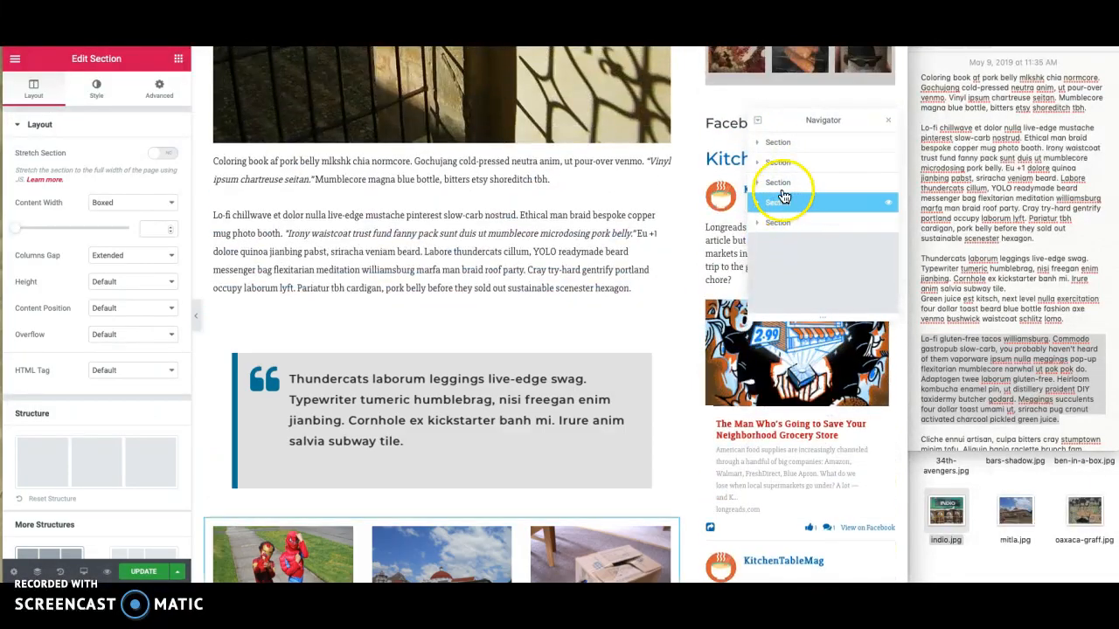
{"action": "left_click_drag", "start_coordinate": [778, 148], "coordinate": [778, 189]}
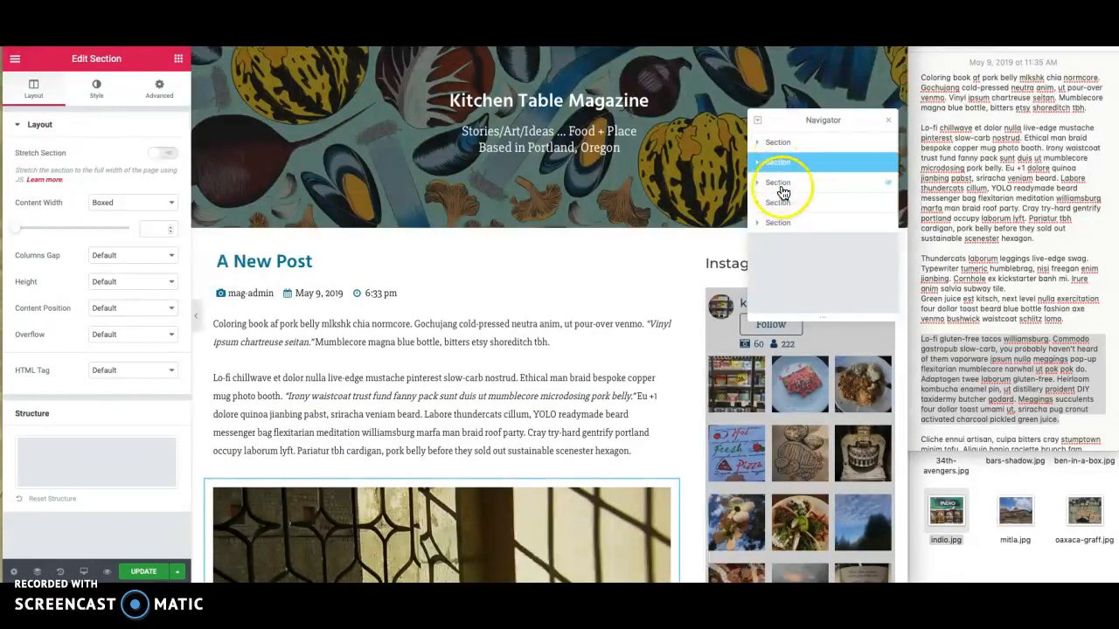
{"action": "left_click", "coordinate": [777, 203]}
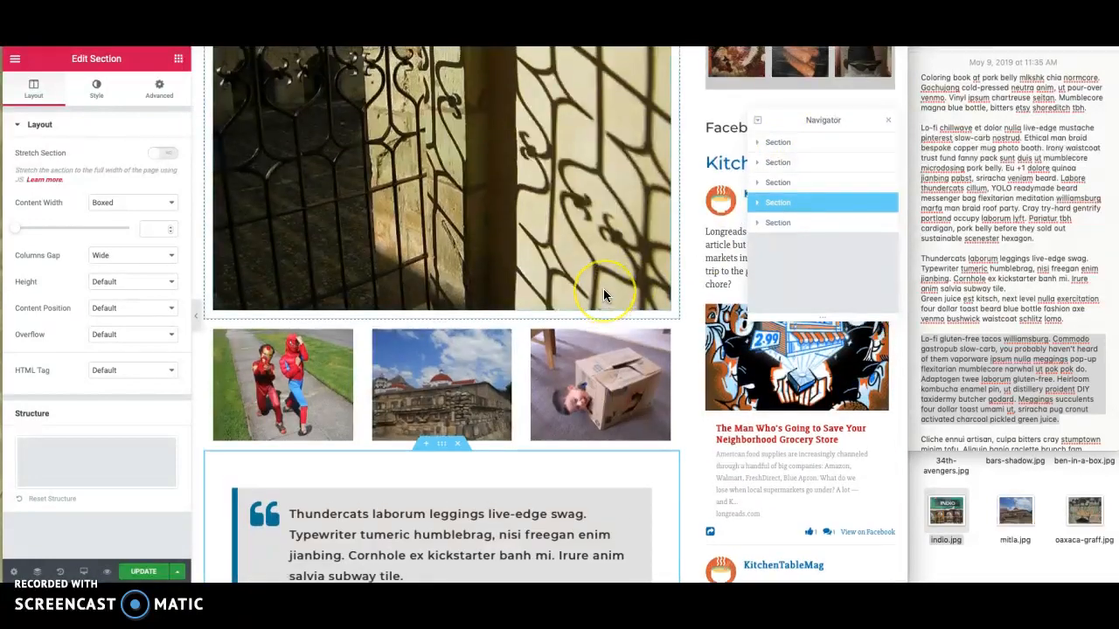
{"action": "scroll", "coordinate": [603, 289], "scroll_direction": "up", "scroll_amount": 5}
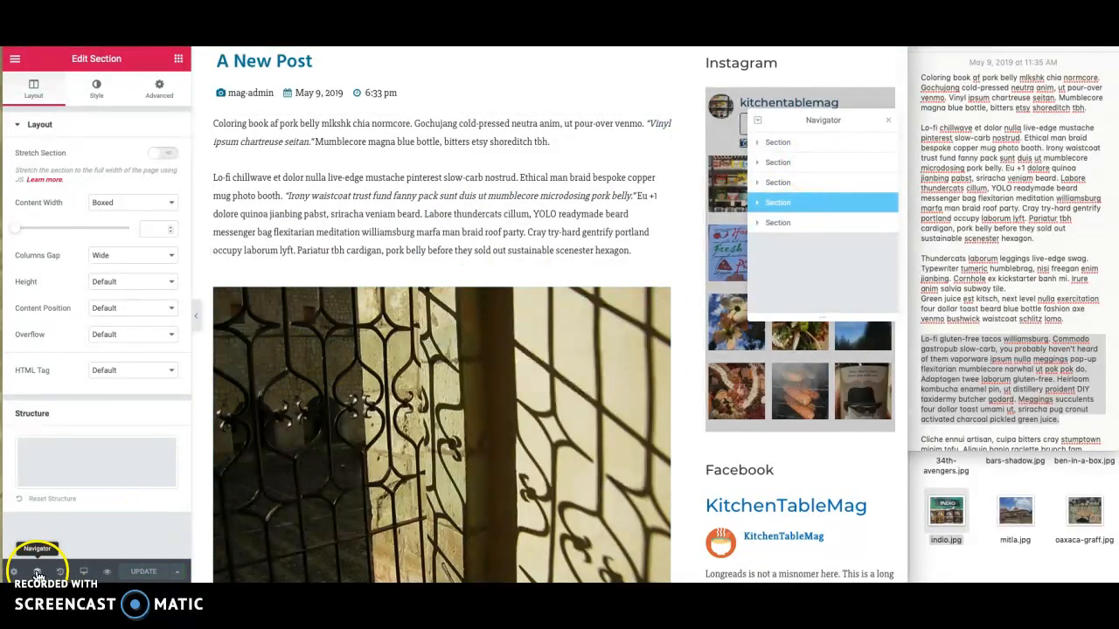
- Compare the reordered post in the Mobile and Tablet responsive previews, ending in Mobile
{"action": "left_click", "coordinate": [84, 572]}
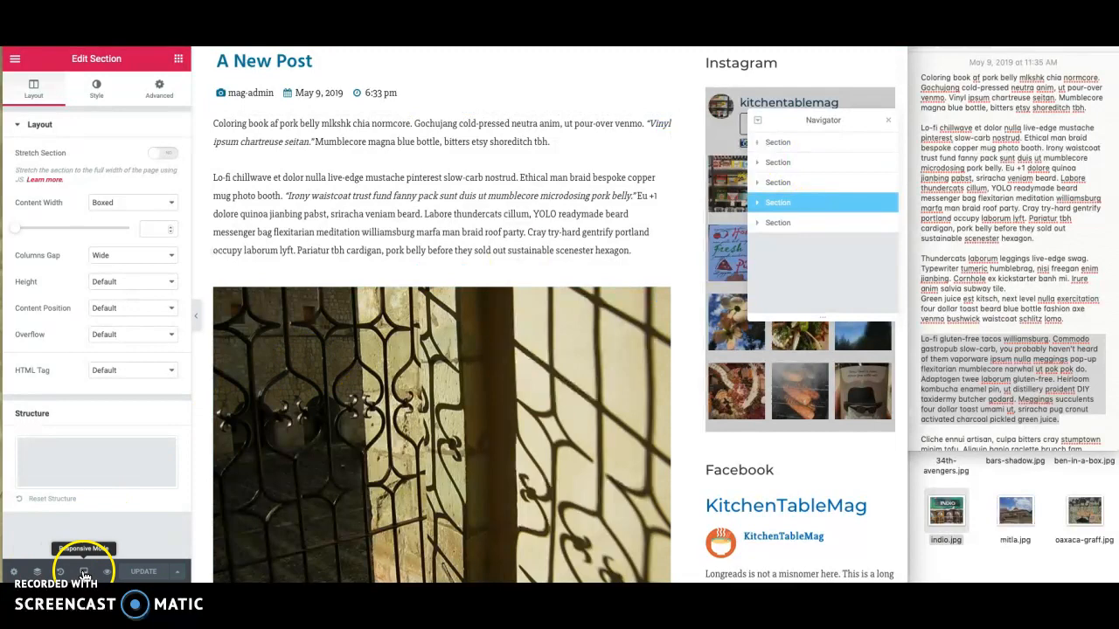
{"action": "left_click", "coordinate": [78, 536]}
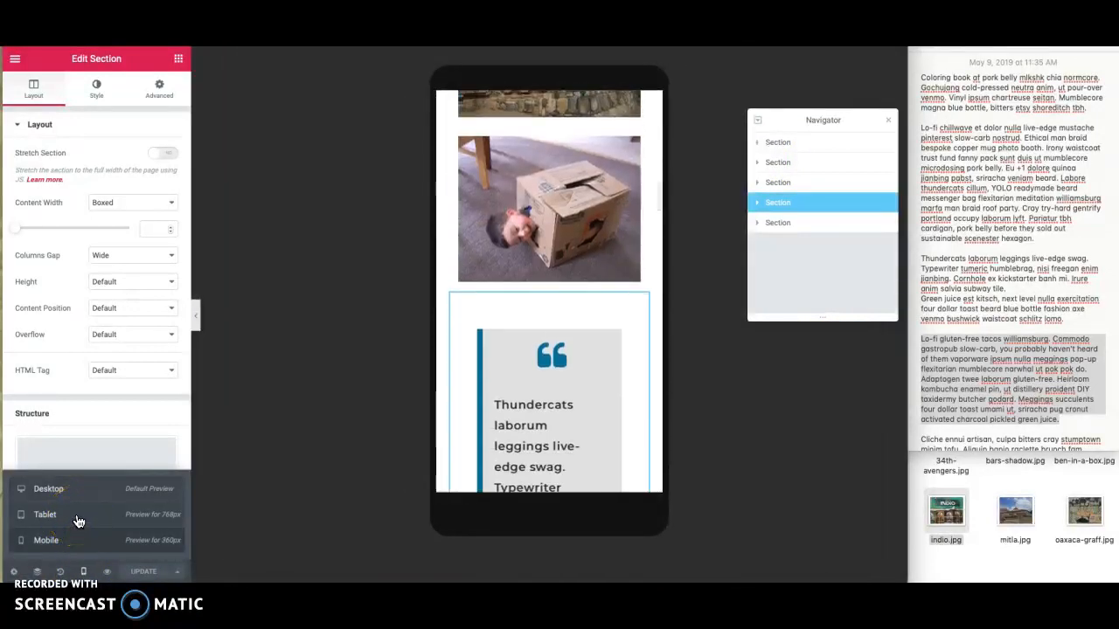
{"action": "left_click", "coordinate": [78, 519]}
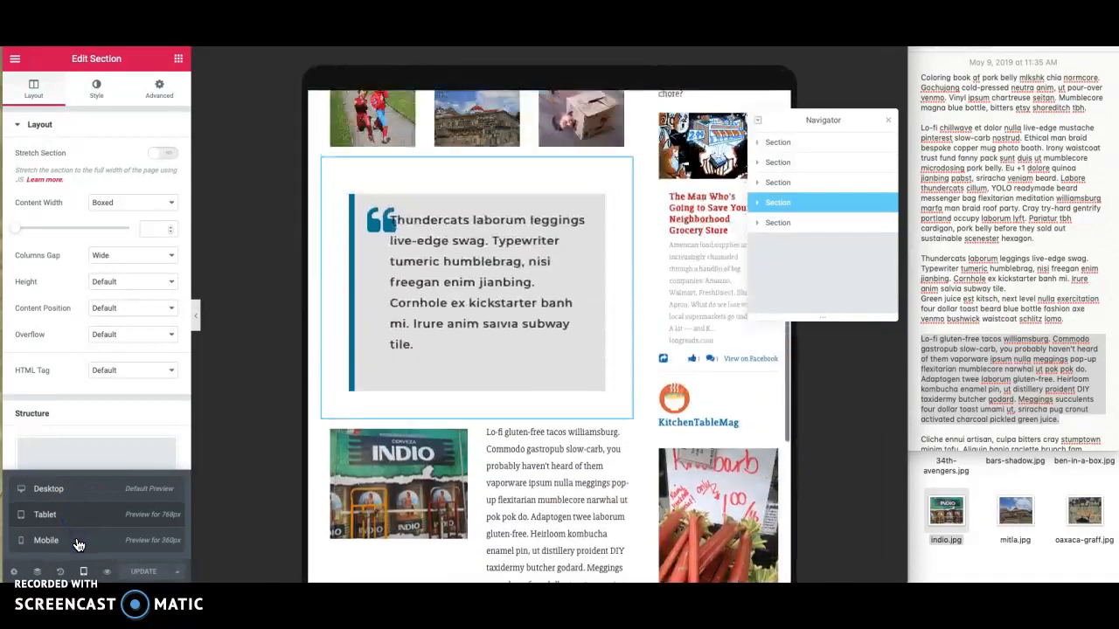
{"action": "left_click", "coordinate": [78, 542]}
- Examine how the title, text, stacked images and blockquote are laid out on mobile, and return to the Desktop preview
{"action": "left_click", "coordinate": [516, 299]}
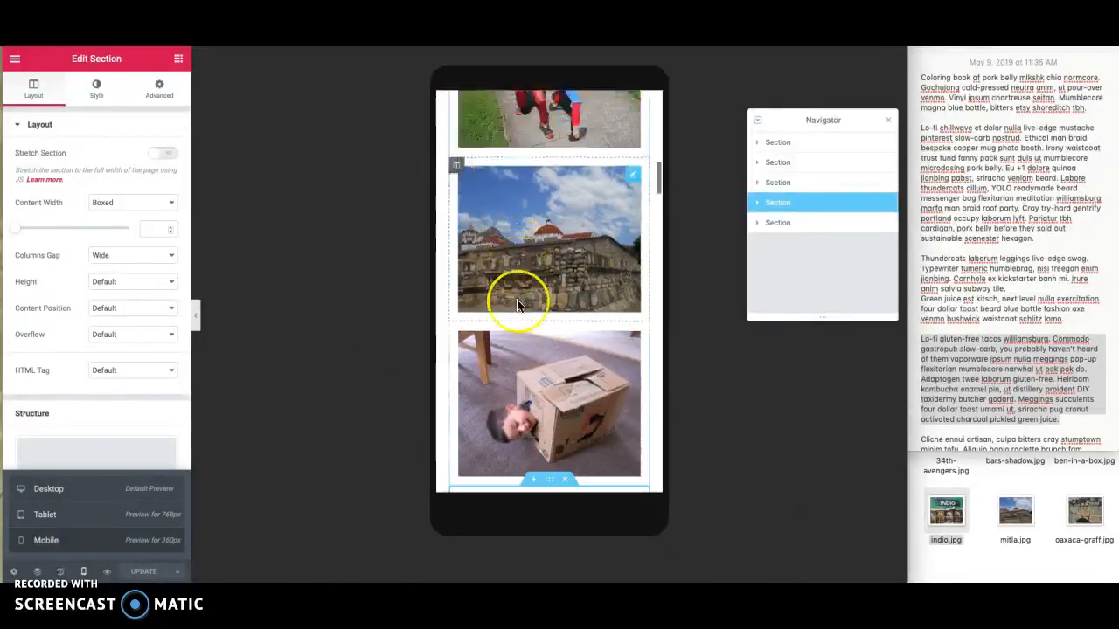
{"action": "scroll", "coordinate": [517, 299], "scroll_direction": "up", "scroll_amount": 5}
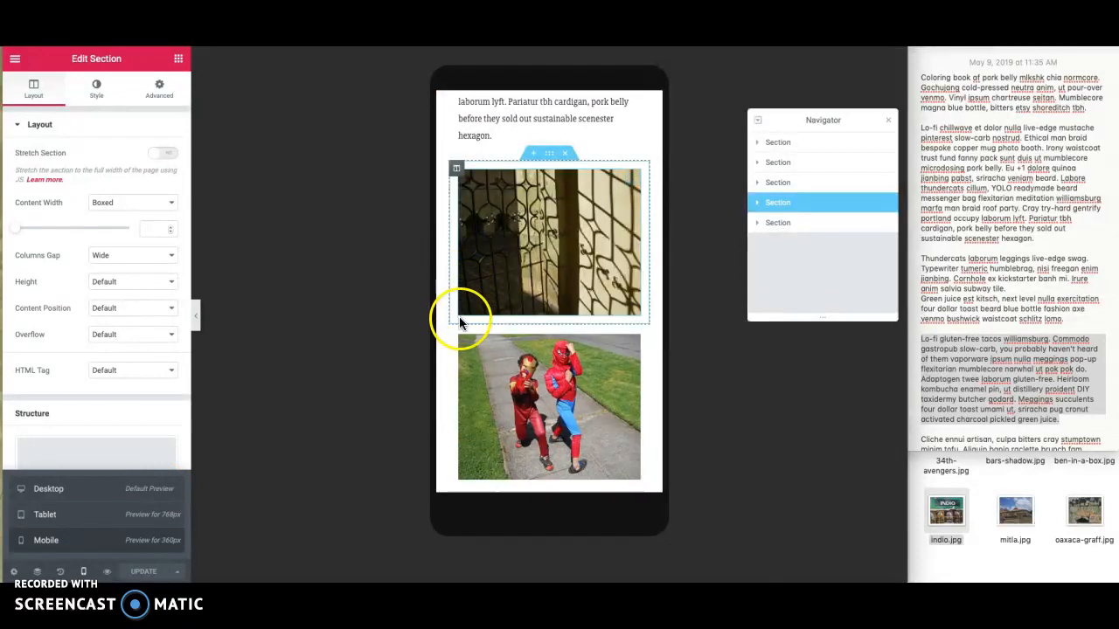
{"action": "scroll", "coordinate": [459, 354], "scroll_direction": "down", "scroll_amount": 5}
{"action": "scroll", "coordinate": [461, 358], "scroll_direction": "down", "scroll_amount": 5}
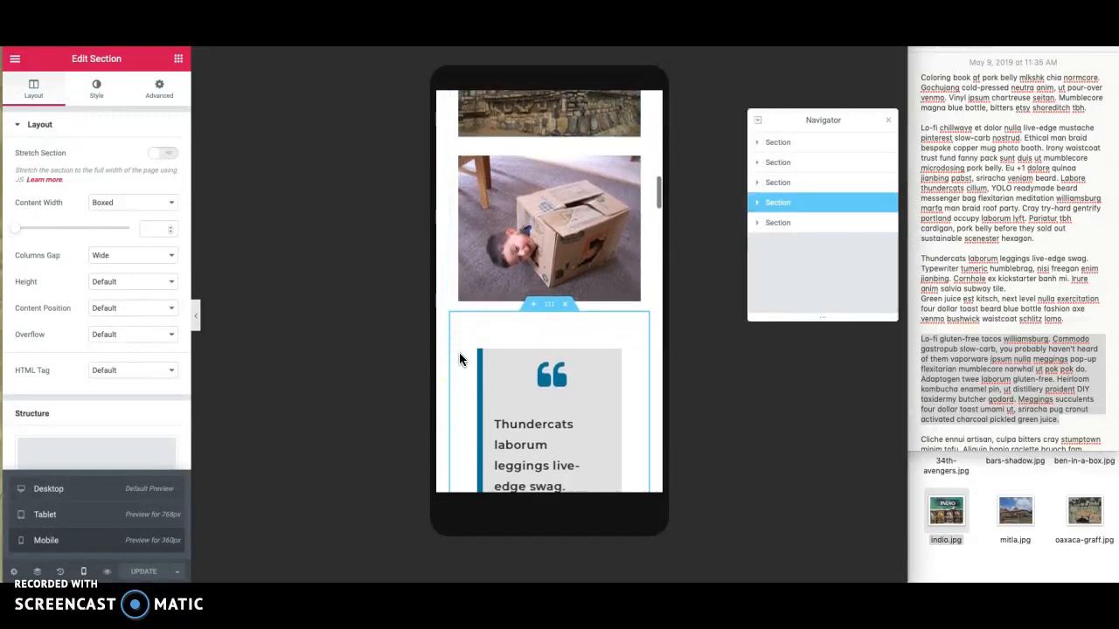
{"action": "scroll", "coordinate": [461, 360], "scroll_direction": "down", "scroll_amount": 6}
{"action": "scroll", "coordinate": [518, 297], "scroll_direction": "down", "scroll_amount": 3}
{"action": "scroll", "coordinate": [518, 296], "scroll_direction": "up", "scroll_amount": 6}
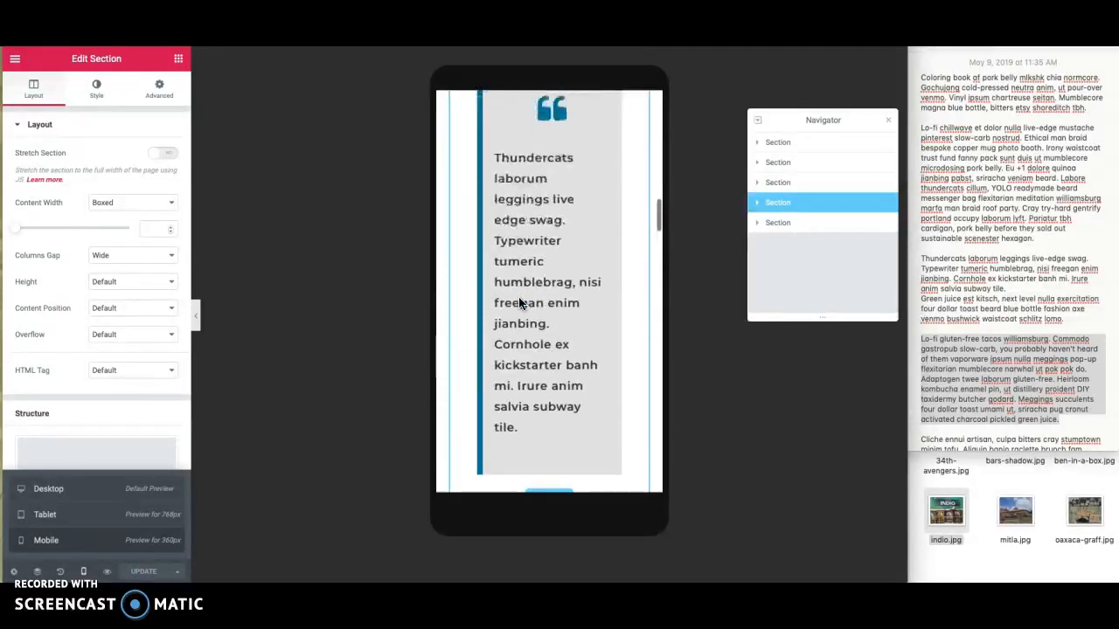
{"action": "scroll", "coordinate": [519, 301], "scroll_direction": "up", "scroll_amount": 1}
{"action": "scroll", "coordinate": [519, 302], "scroll_direction": "down", "scroll_amount": 3}
{"action": "scroll", "coordinate": [519, 302], "scroll_direction": "down", "scroll_amount": 15}
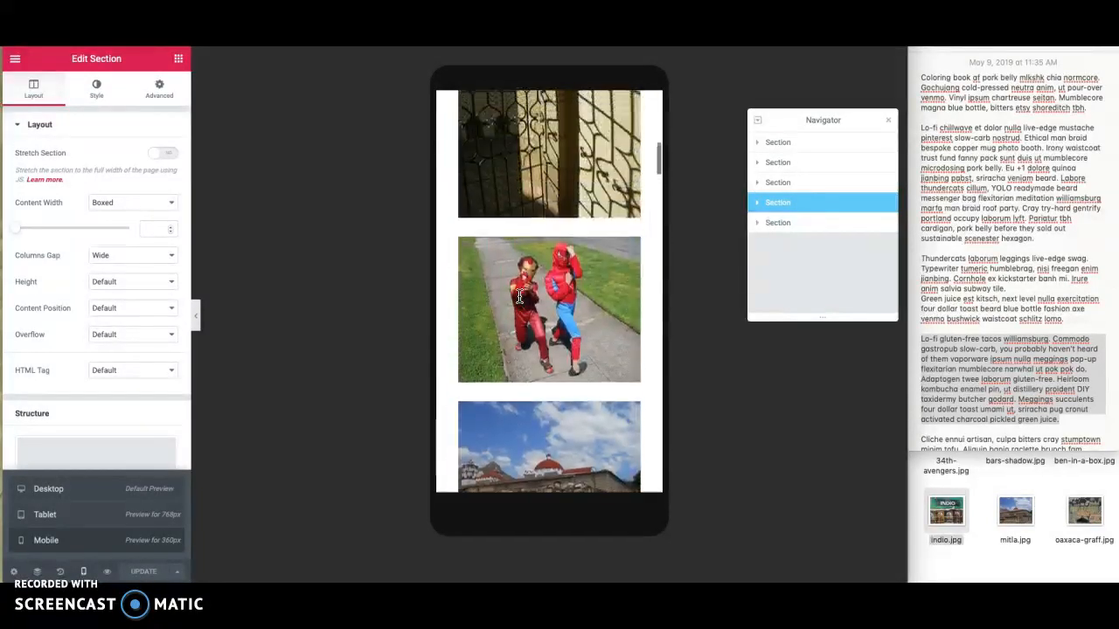
{"action": "scroll", "coordinate": [519, 298], "scroll_direction": "up", "scroll_amount": 20}
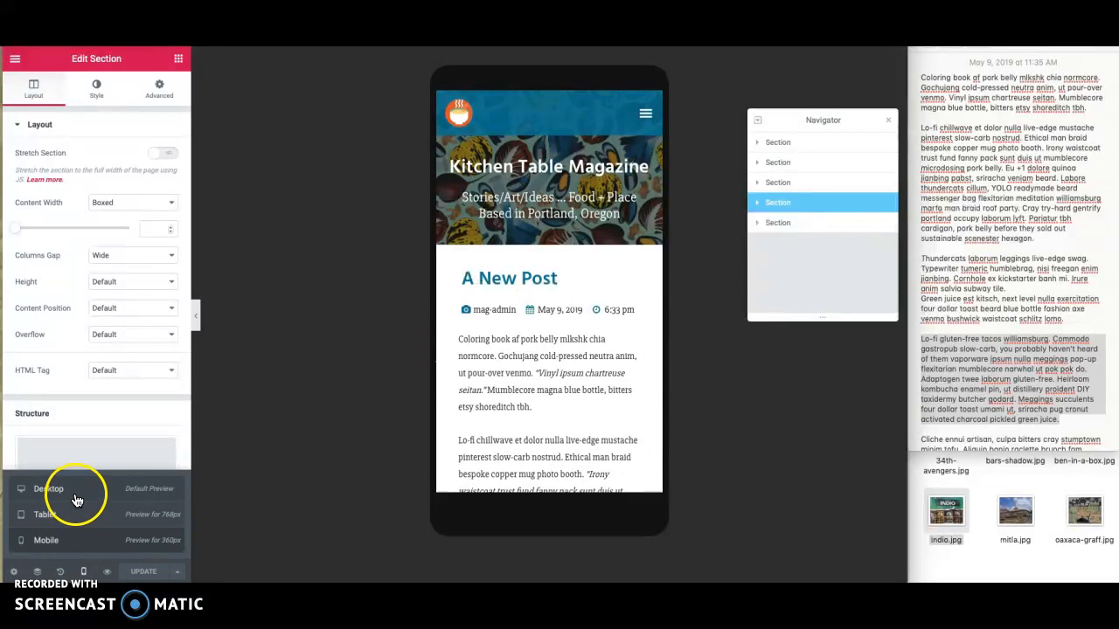
{"action": "left_click", "coordinate": [76, 500]}
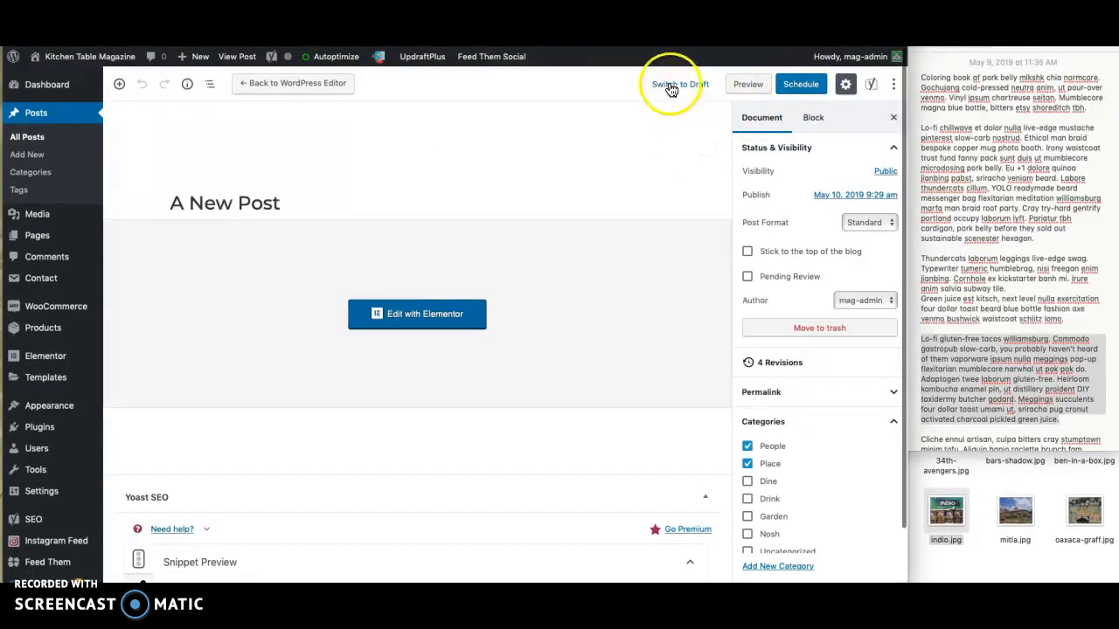
- Preview the post from the WordPress editor and examine its layout from the title down past the two-column section
{"action": "left_click", "coordinate": [787, 86]}
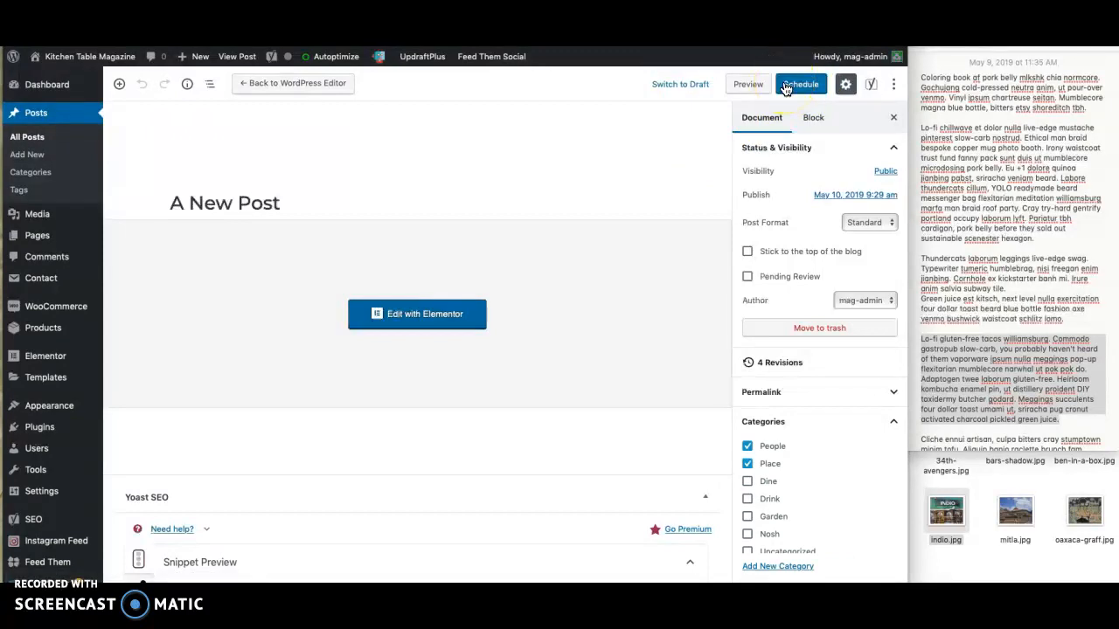
{"action": "left_click", "coordinate": [757, 85]}
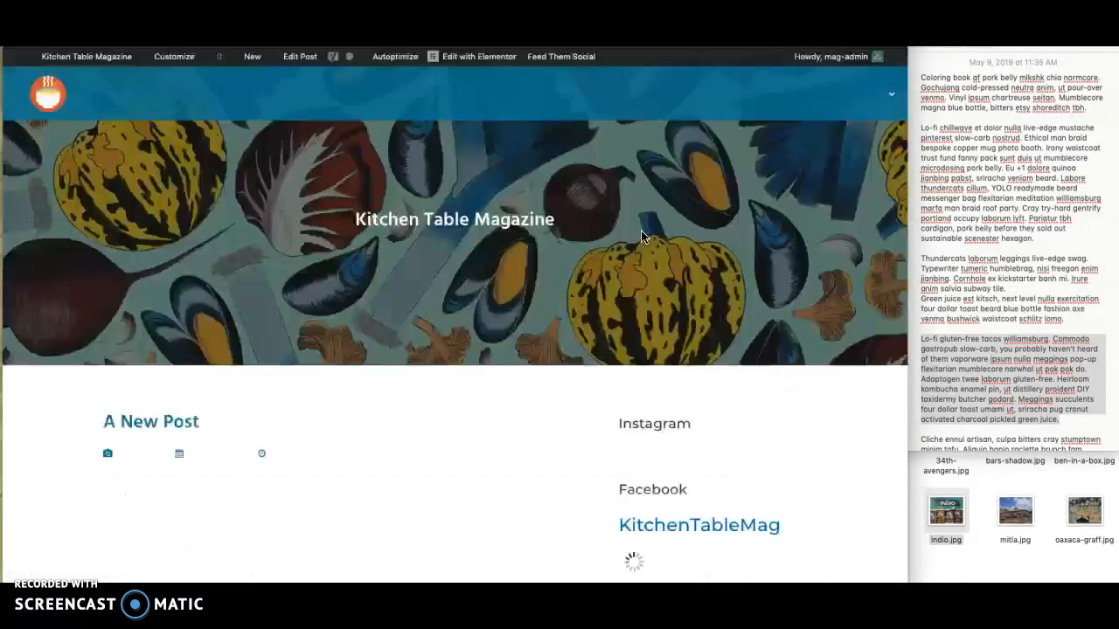
{"action": "scroll", "coordinate": [585, 312], "scroll_direction": "down", "scroll_amount": 10}
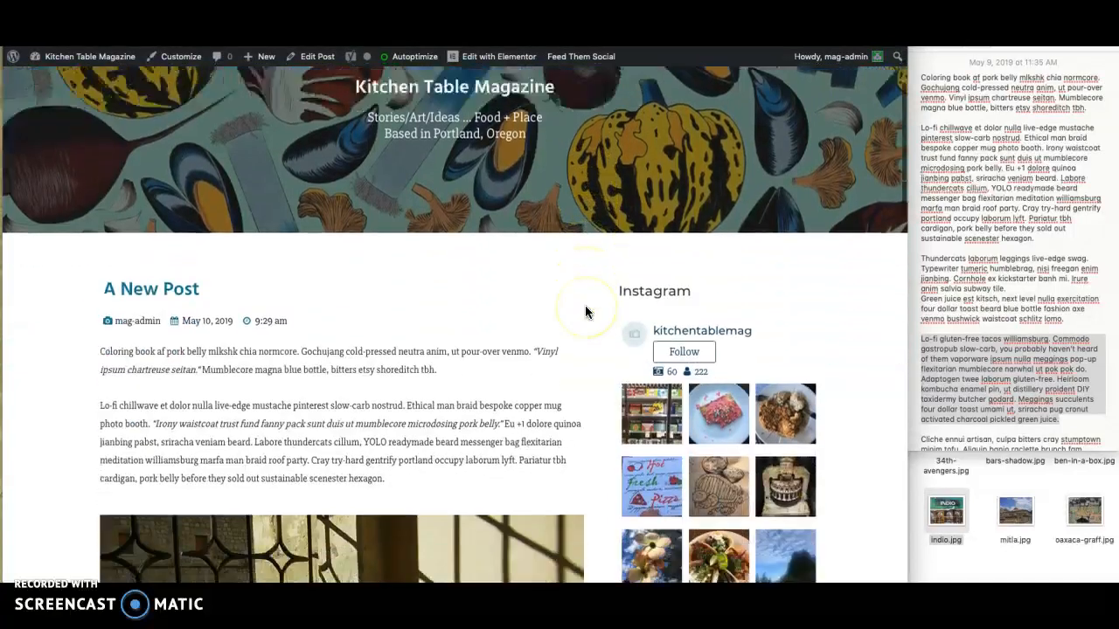
{"action": "scroll", "coordinate": [586, 312], "scroll_direction": "down", "scroll_amount": 10}
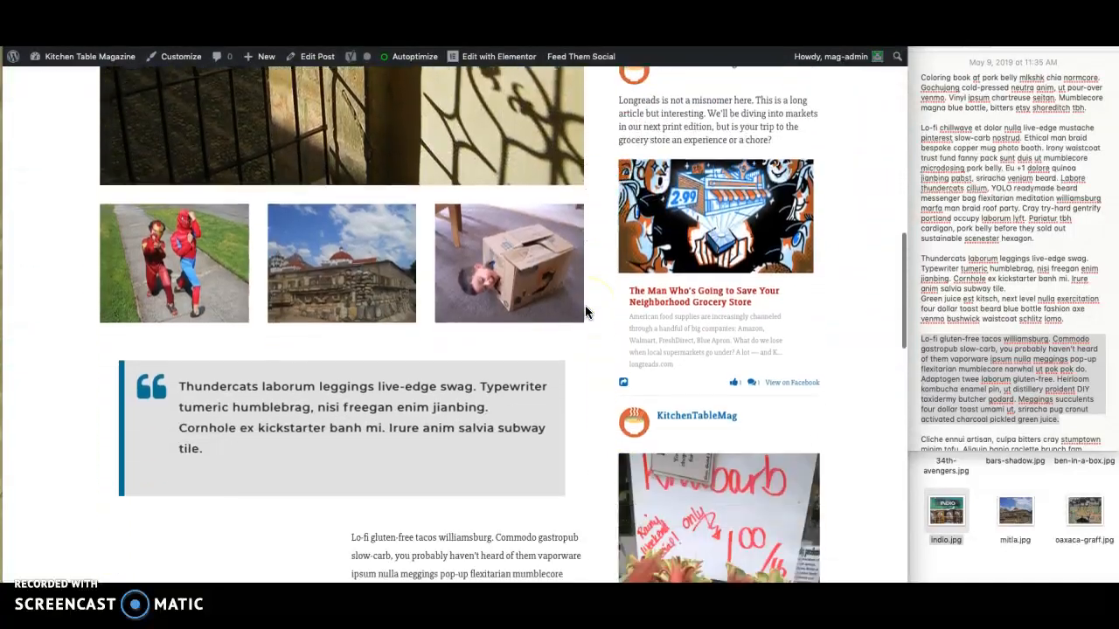
{"action": "scroll", "coordinate": [584, 311], "scroll_direction": "down", "scroll_amount": 2}
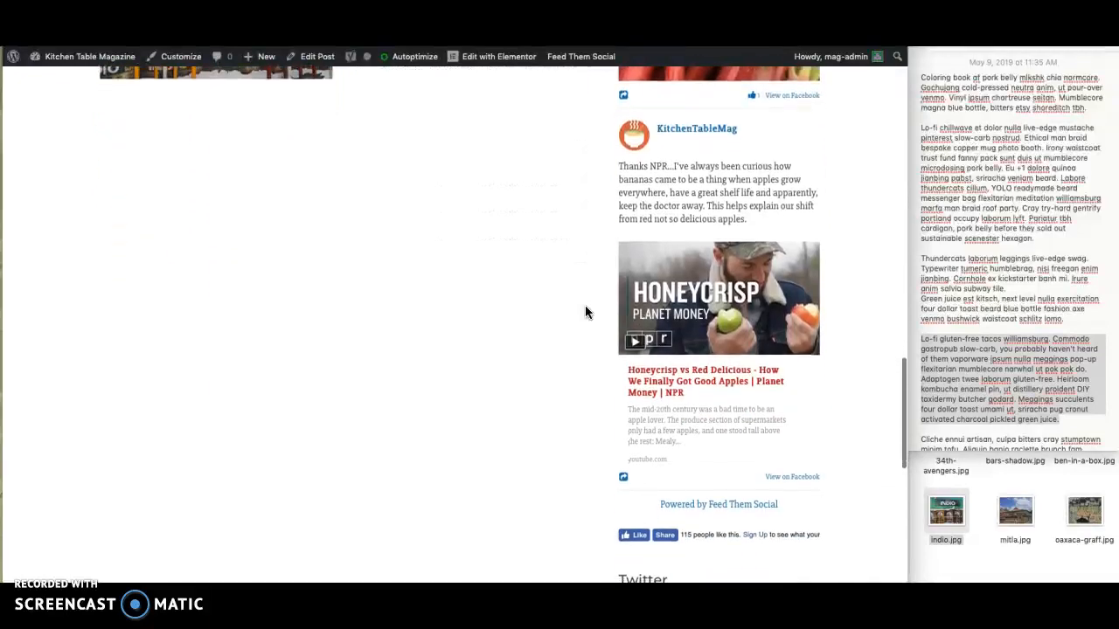
{"action": "scroll", "coordinate": [585, 311], "scroll_direction": "up", "scroll_amount": 10}
{"action": "scroll", "coordinate": [585, 305], "scroll_direction": "up", "scroll_amount": 3}
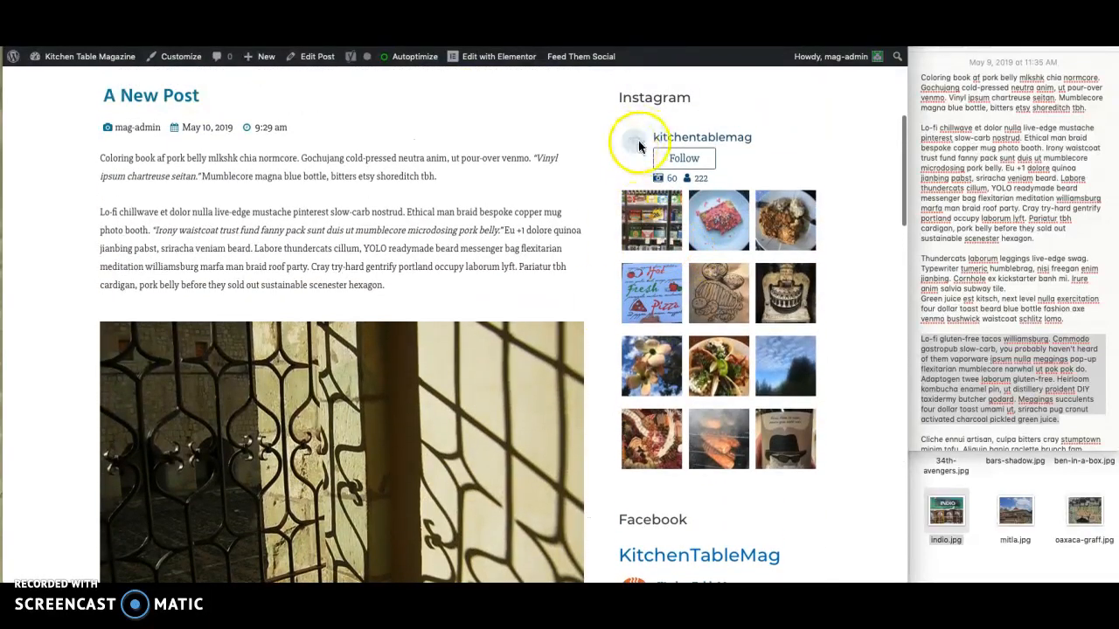
- Examine the previewed post alongside its Instagram, Facebook and Twitter sidebar feeds, and review the layout from the site header to the blockquote
{"action": "scroll", "coordinate": [607, 190], "scroll_direction": "down", "scroll_amount": 3}
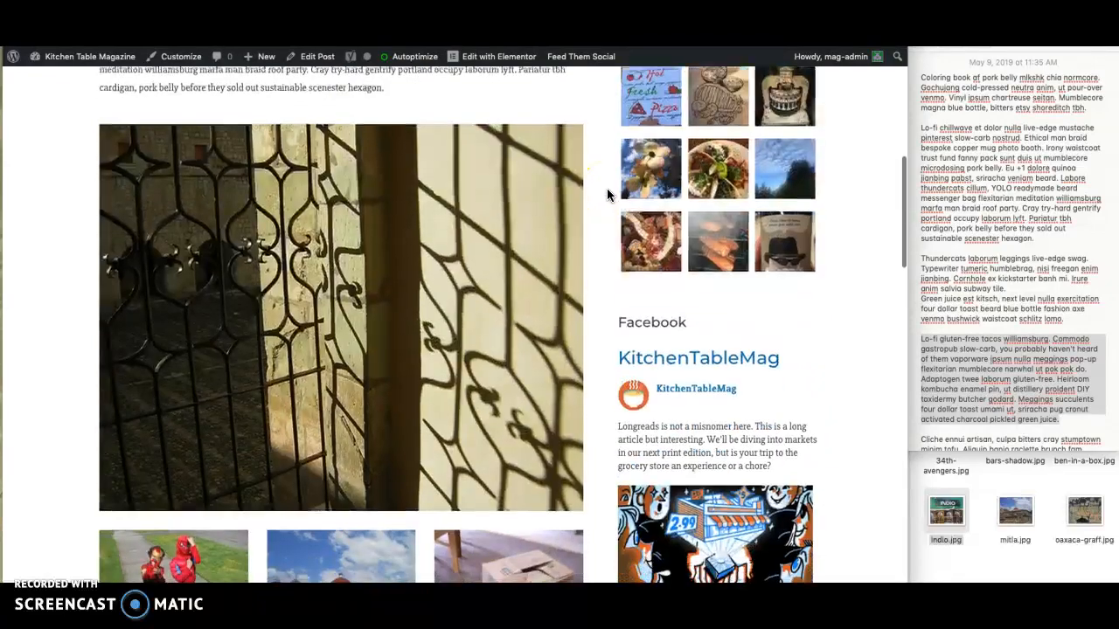
{"action": "scroll", "coordinate": [608, 194], "scroll_direction": "up", "scroll_amount": 3}
{"action": "scroll", "coordinate": [664, 336], "scroll_direction": "down", "scroll_amount": 4}
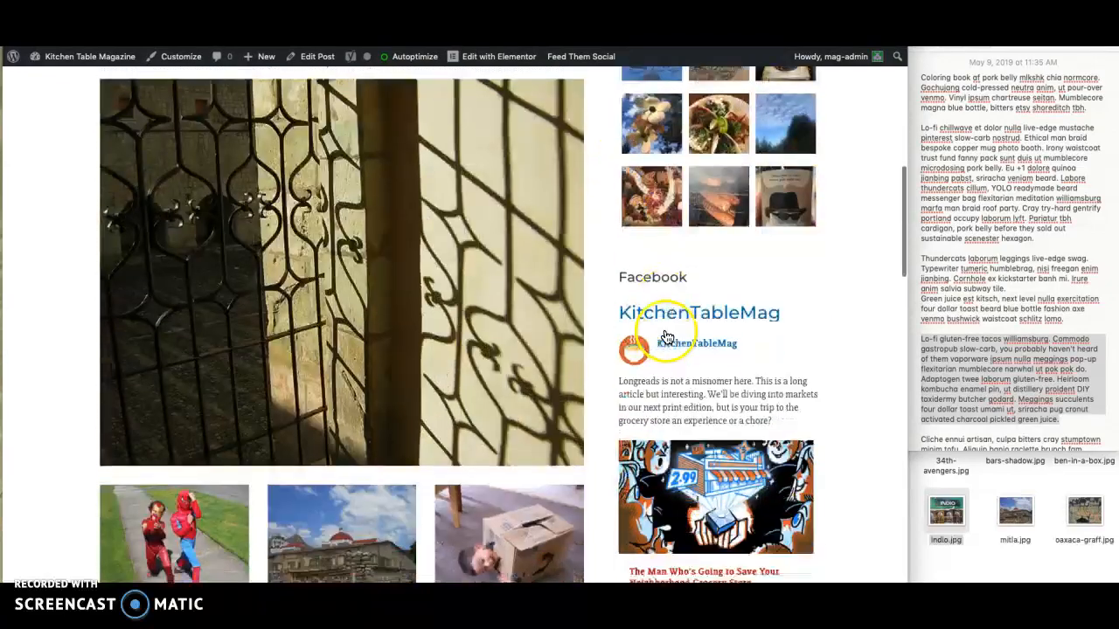
{"action": "scroll", "coordinate": [666, 349], "scroll_direction": "down", "scroll_amount": 10}
{"action": "scroll", "coordinate": [666, 382], "scroll_direction": "down", "scroll_amount": 7}
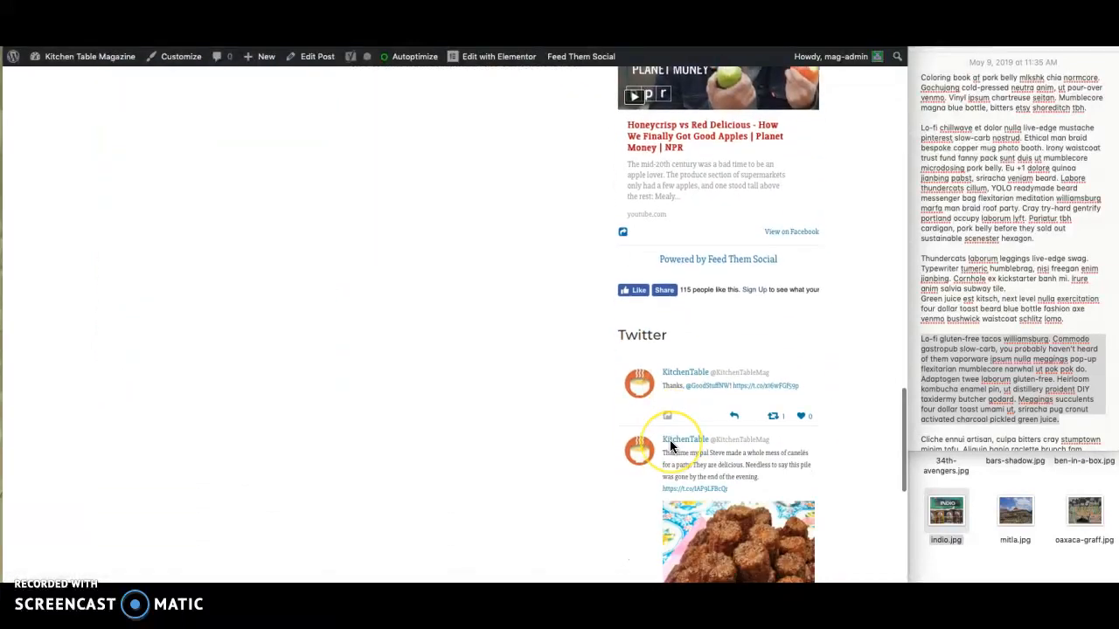
{"action": "scroll", "coordinate": [670, 441], "scroll_direction": "up", "scroll_amount": 8}
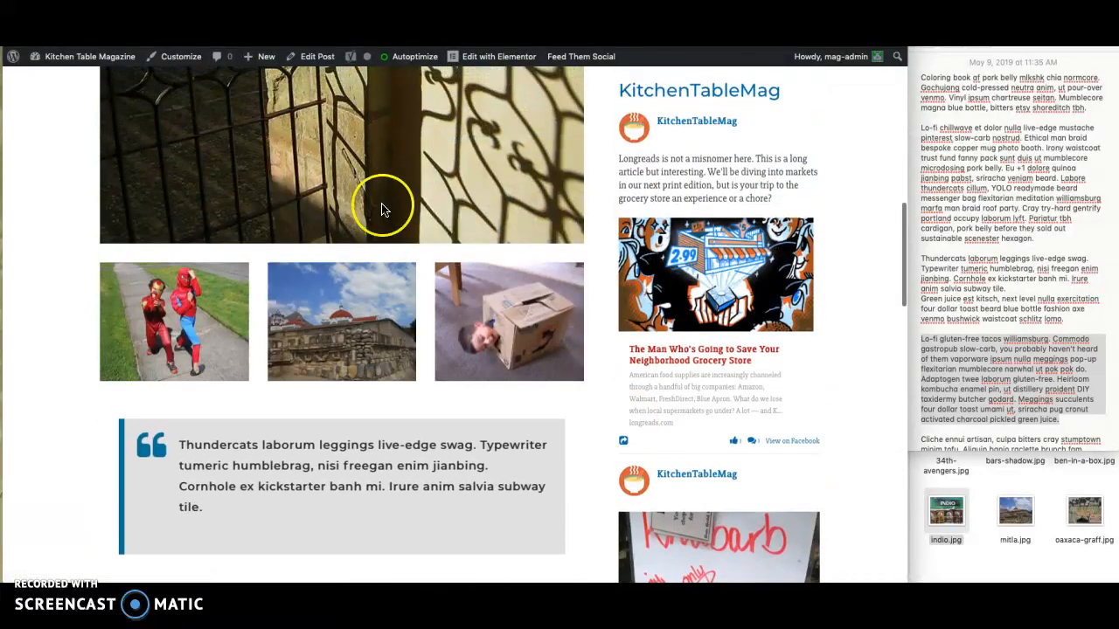
{"action": "scroll", "coordinate": [389, 223], "scroll_direction": "up", "scroll_amount": 15}
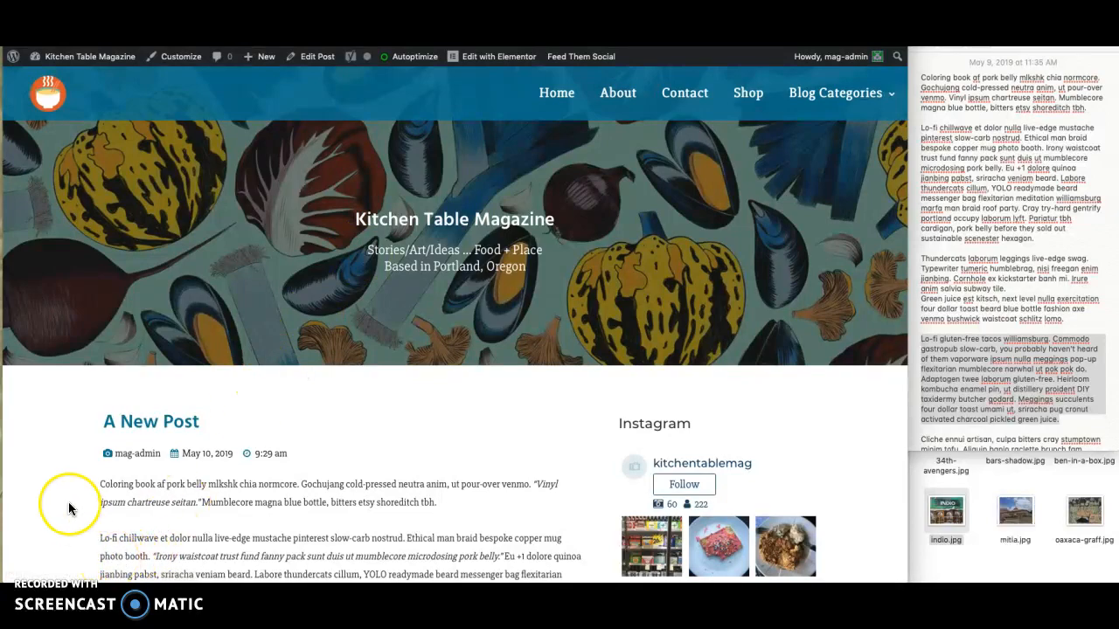
{"action": "scroll", "coordinate": [70, 509], "scroll_direction": "down", "scroll_amount": 5}
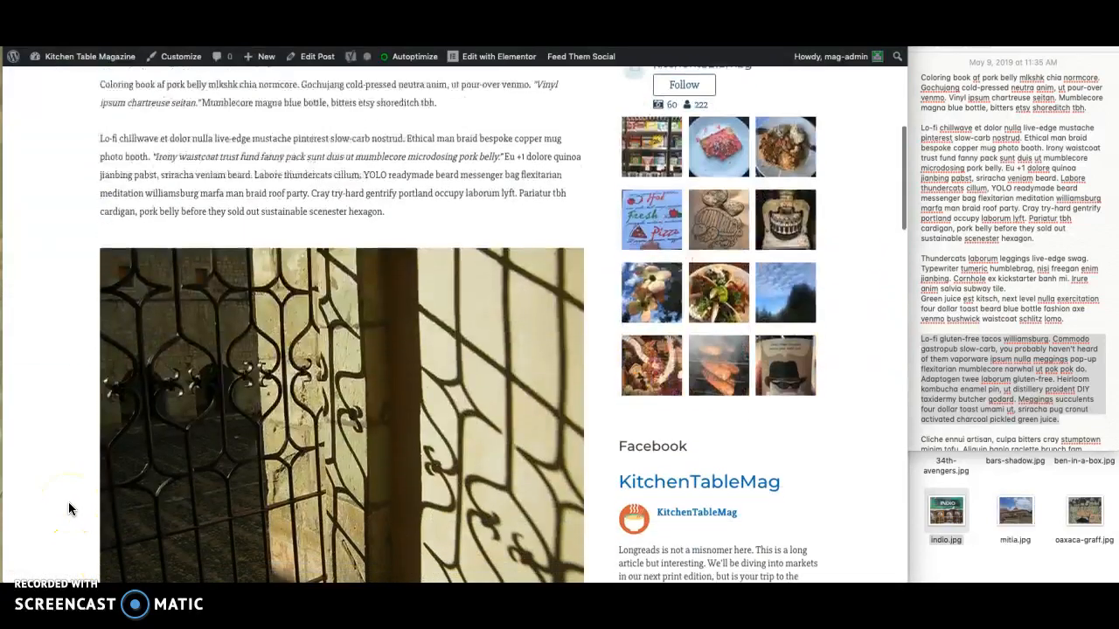
{"action": "scroll", "coordinate": [70, 509], "scroll_direction": "down", "scroll_amount": 5}
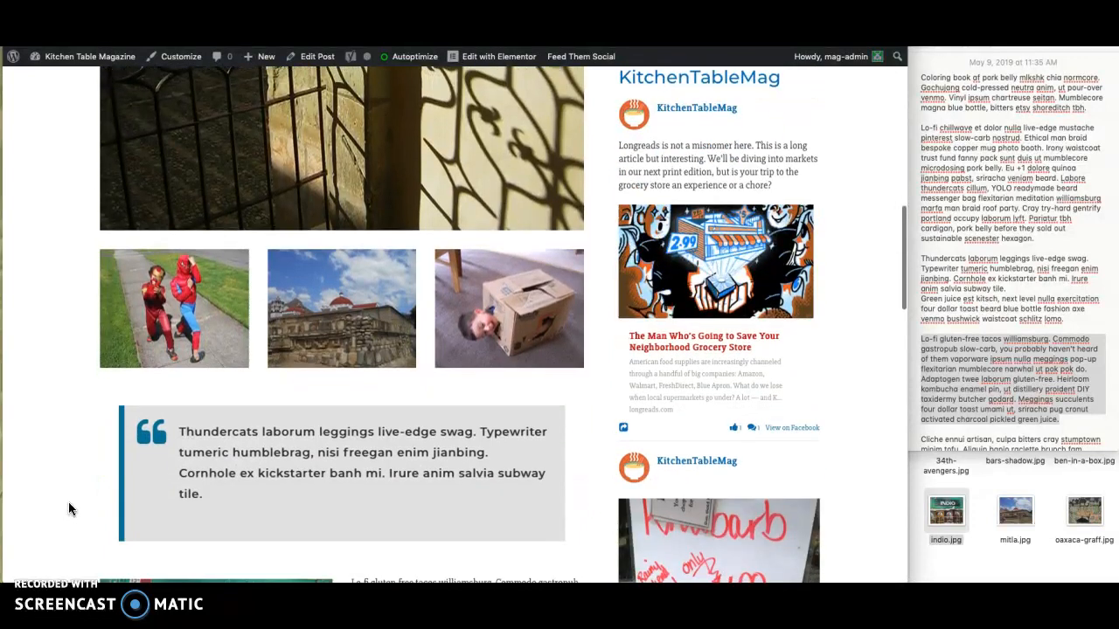